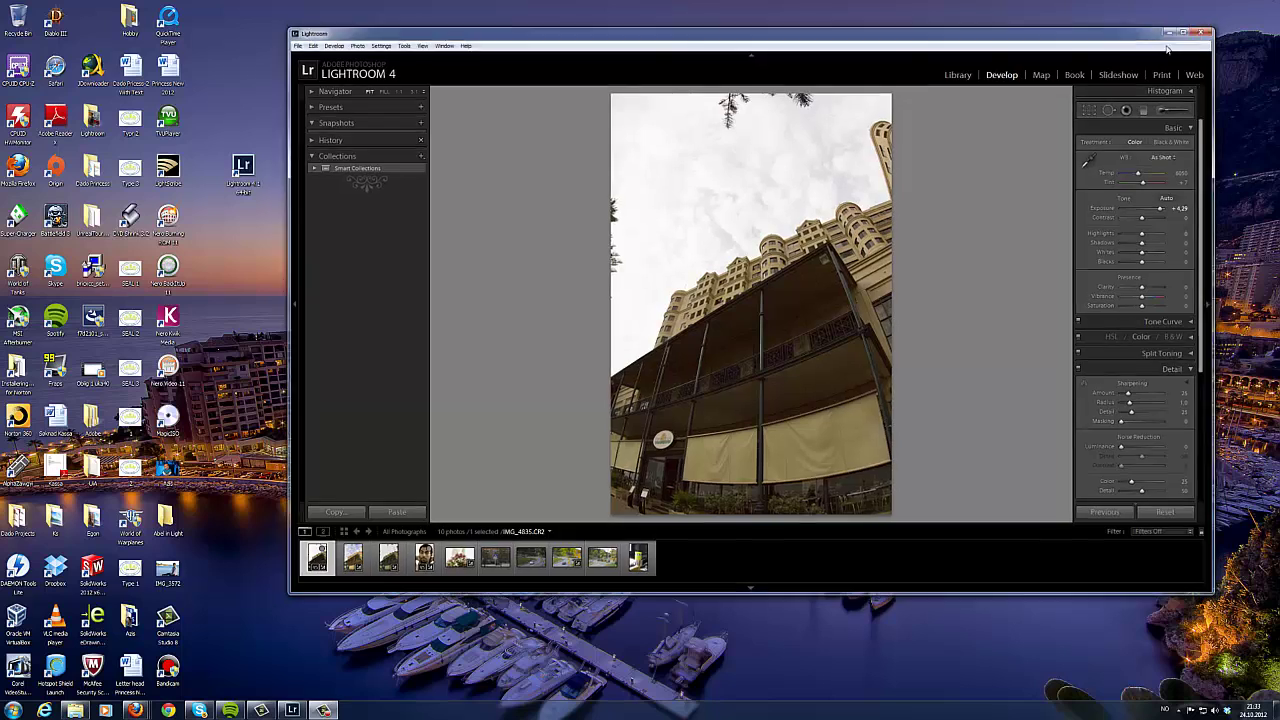
- Minimize Lightroom to reveal the desktop and its Lightroom installer file
click(1168, 34)
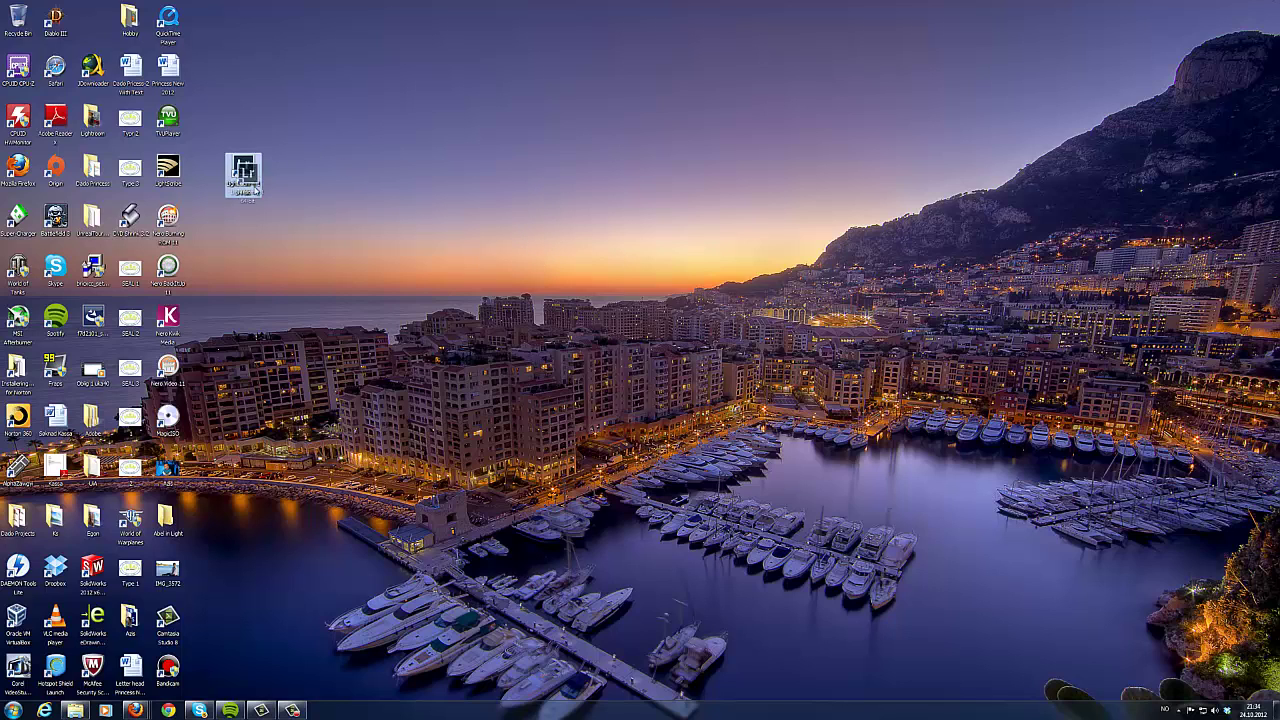
- Move the Lightroom desktop shortcut lower and launch it to reach the Select Catalog dialog
drag(248, 170, 248, 220)
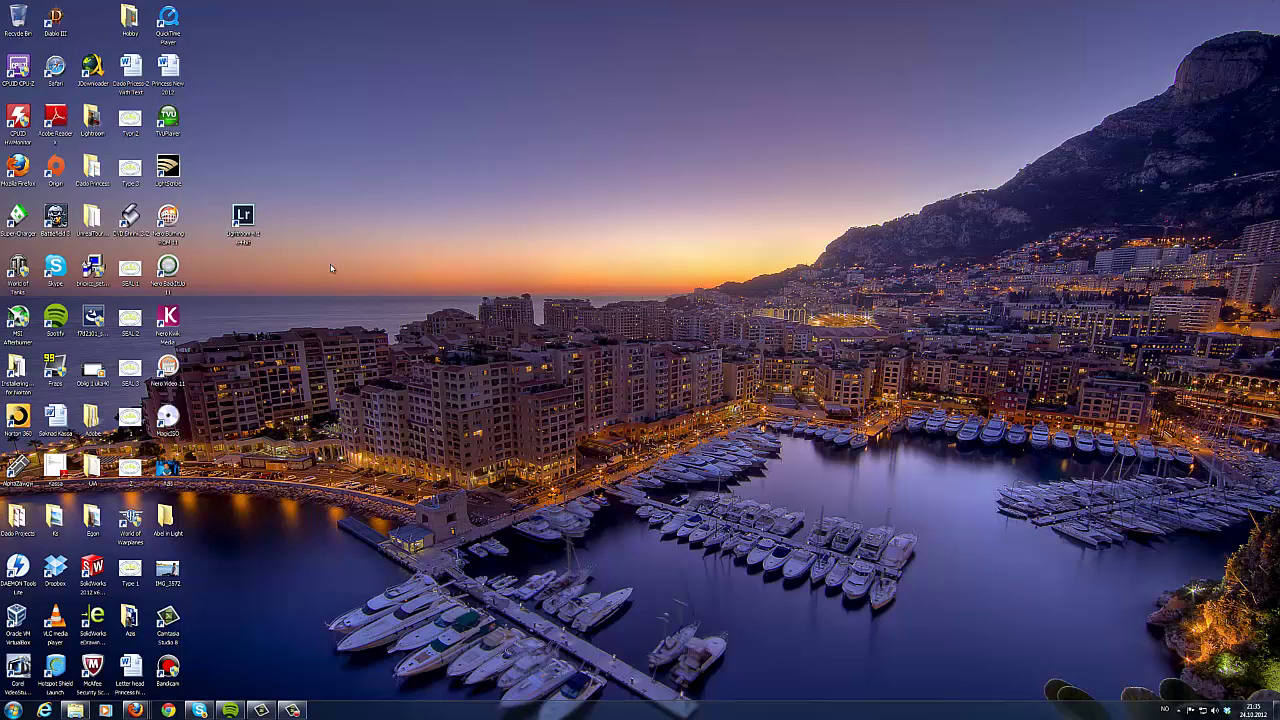
click(242, 222)
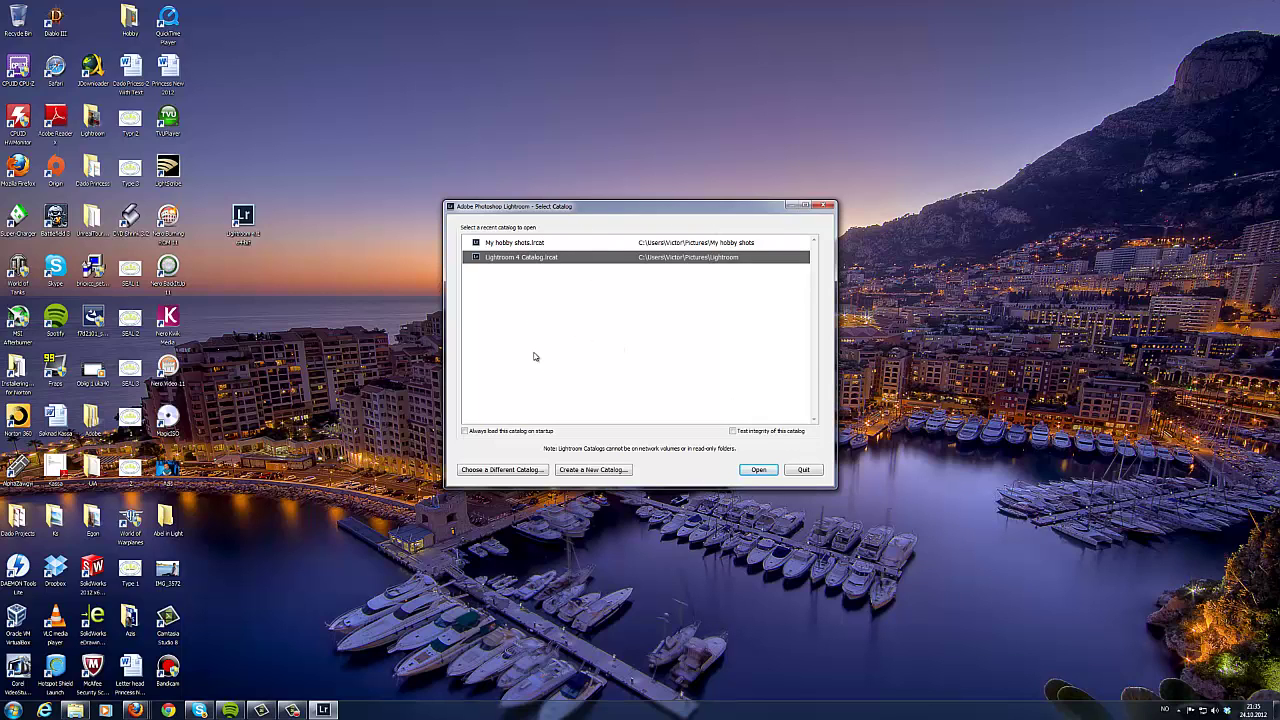
- Open the My hobby shots catalog and maximize the Lightroom window
click(538, 244)
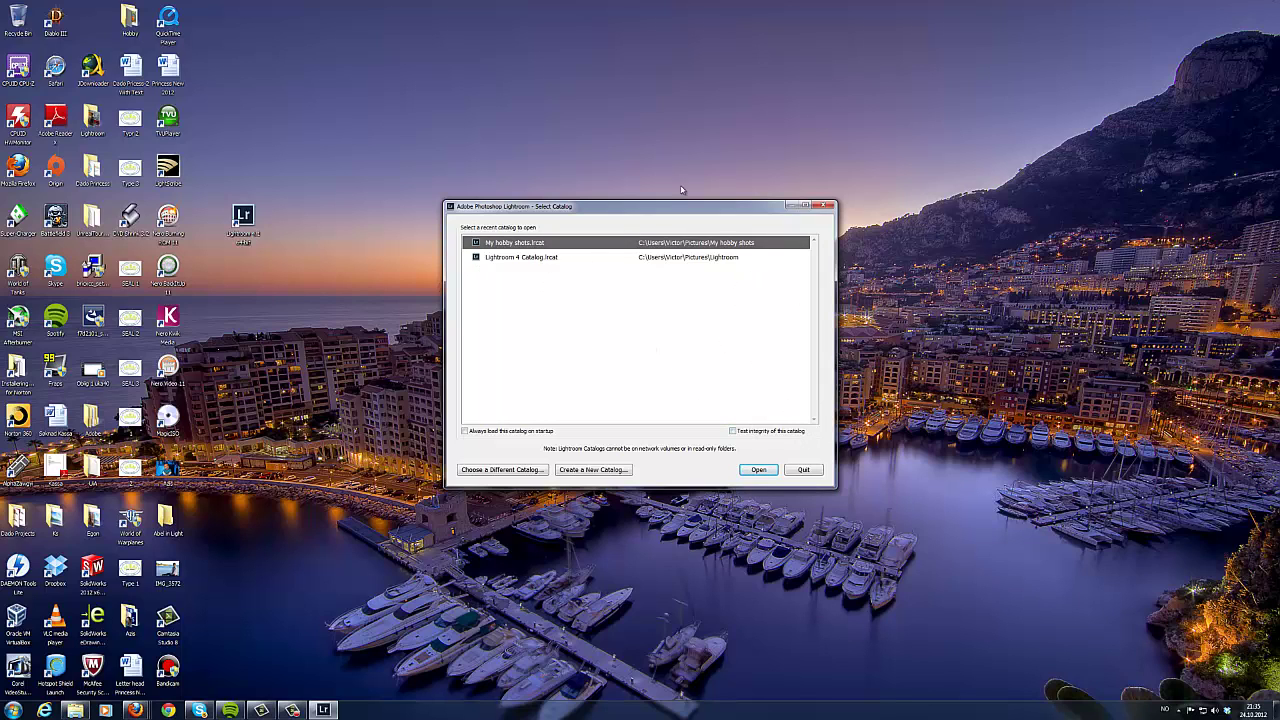
click(757, 470)
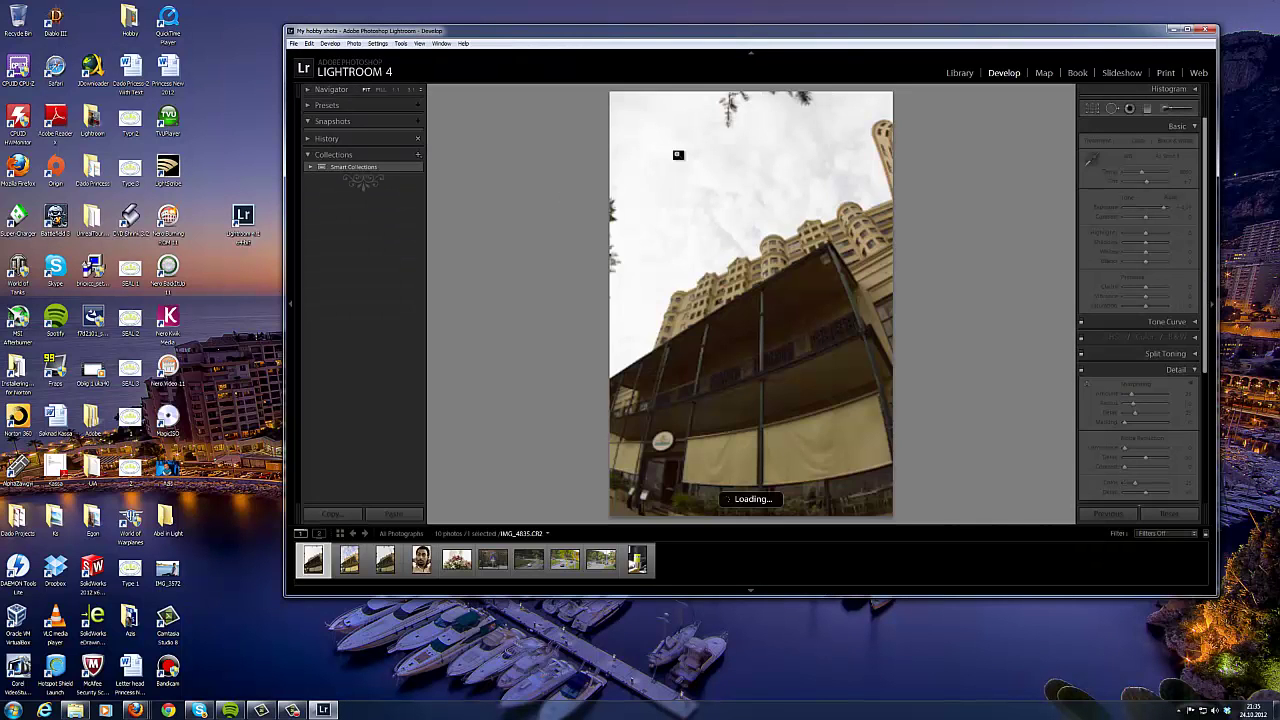
drag(760, 32, 650, 55)
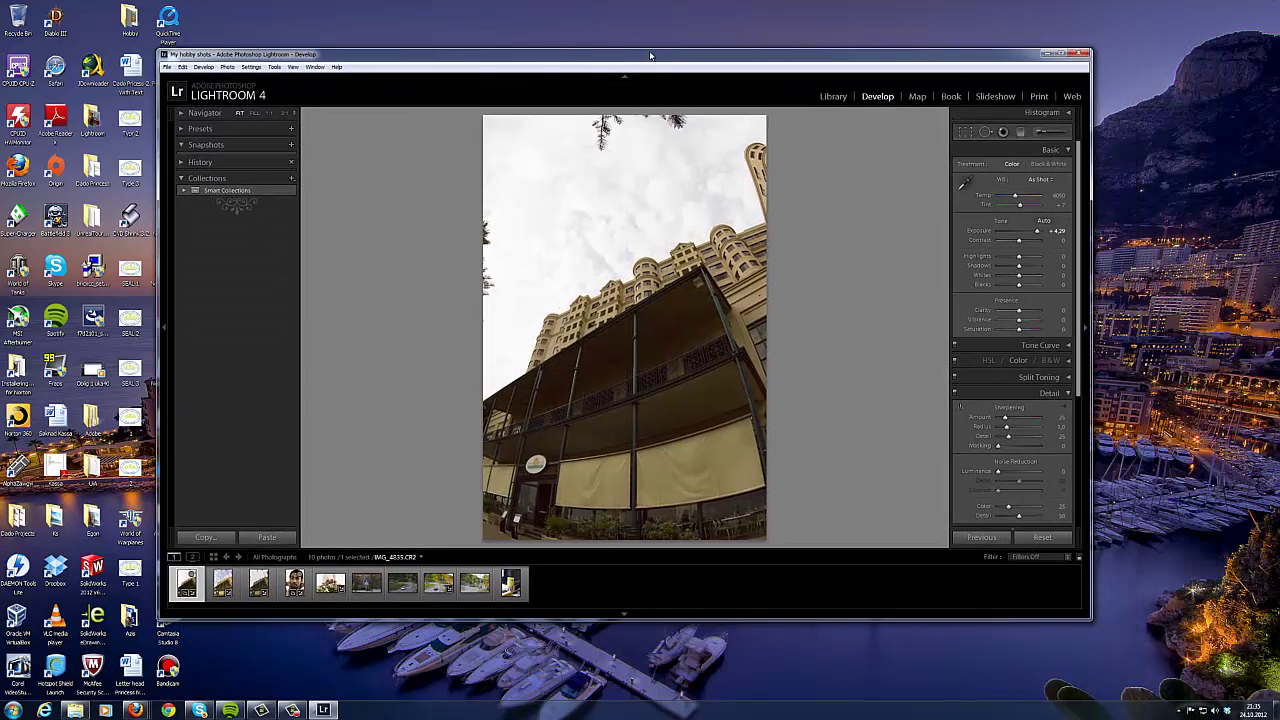
double_click(650, 55)
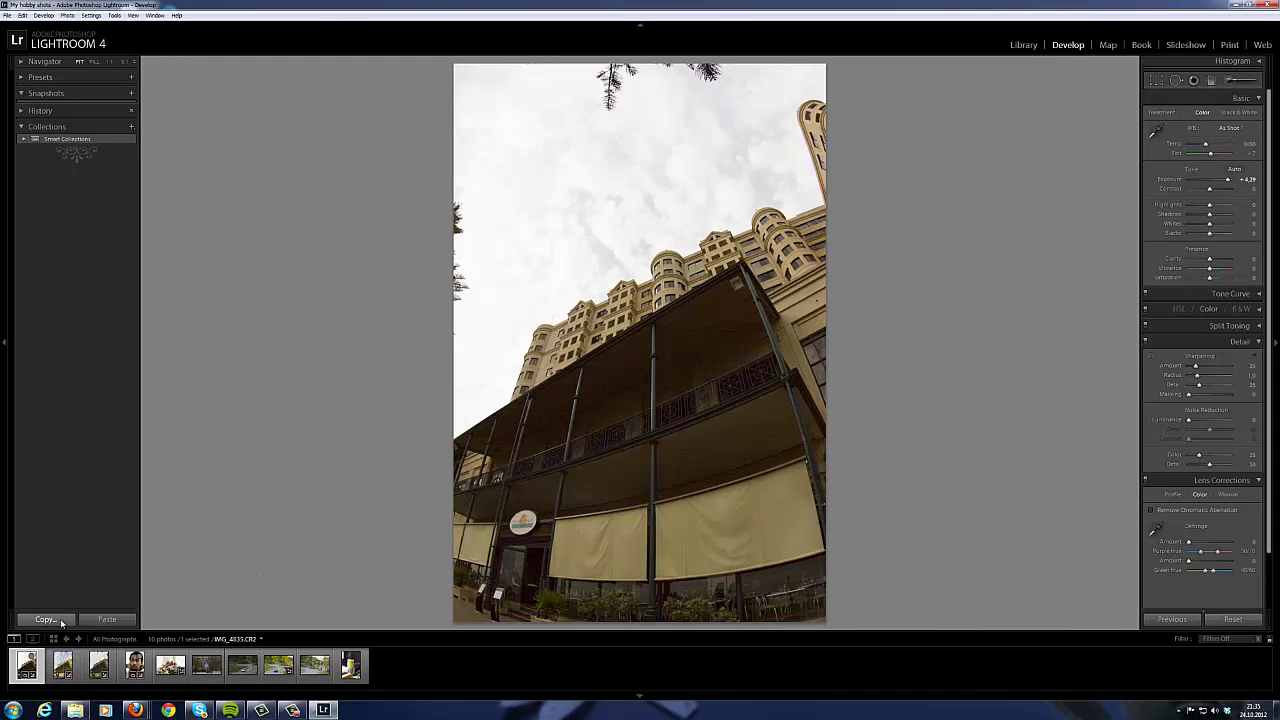
- View the building photo's unedited original, then show all ten photos in the Library grid
key(y)
key(y)
key(backslash)
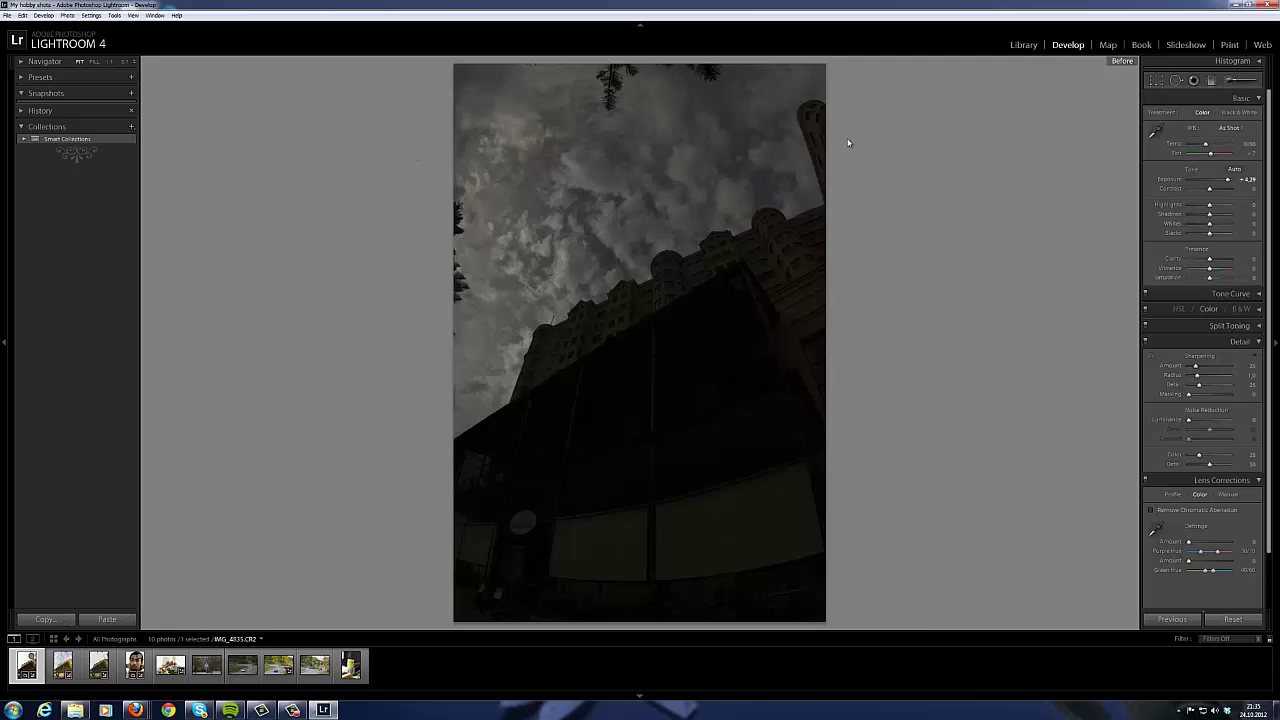
click(1020, 45)
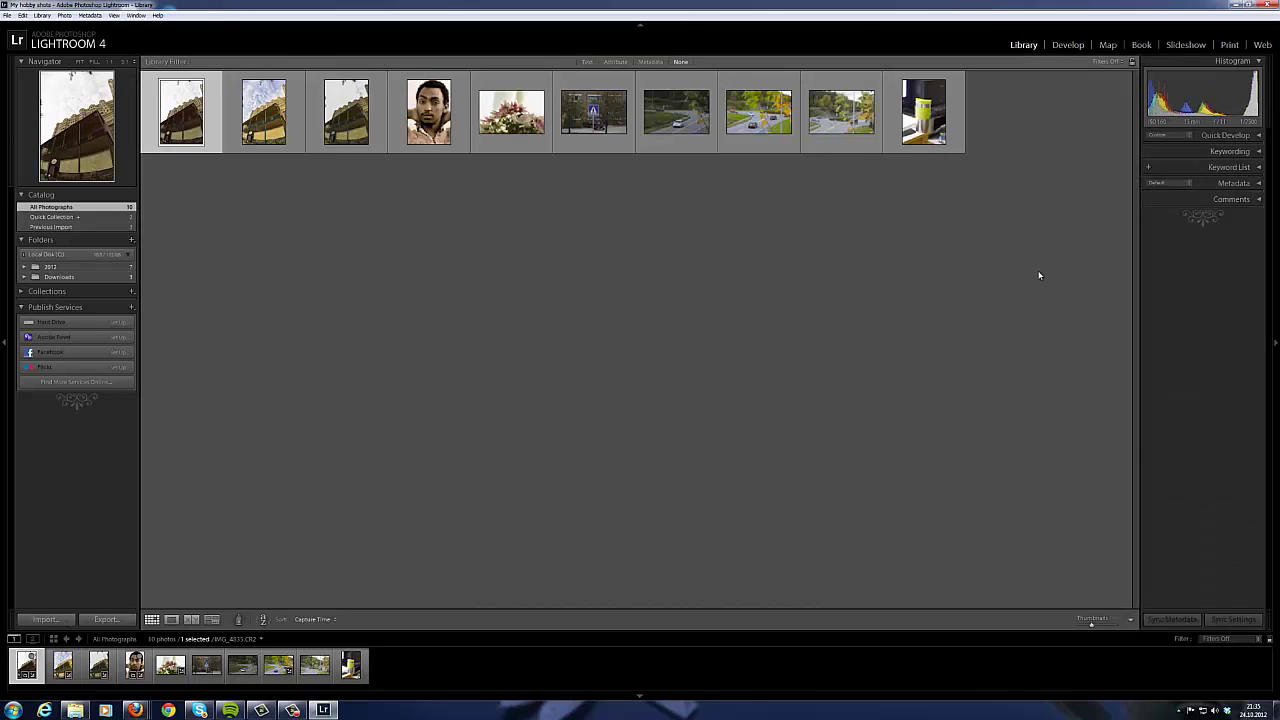
- Deselect the photo in the Library grid and dismiss a thumbnail's context menu unused
click(937, 266)
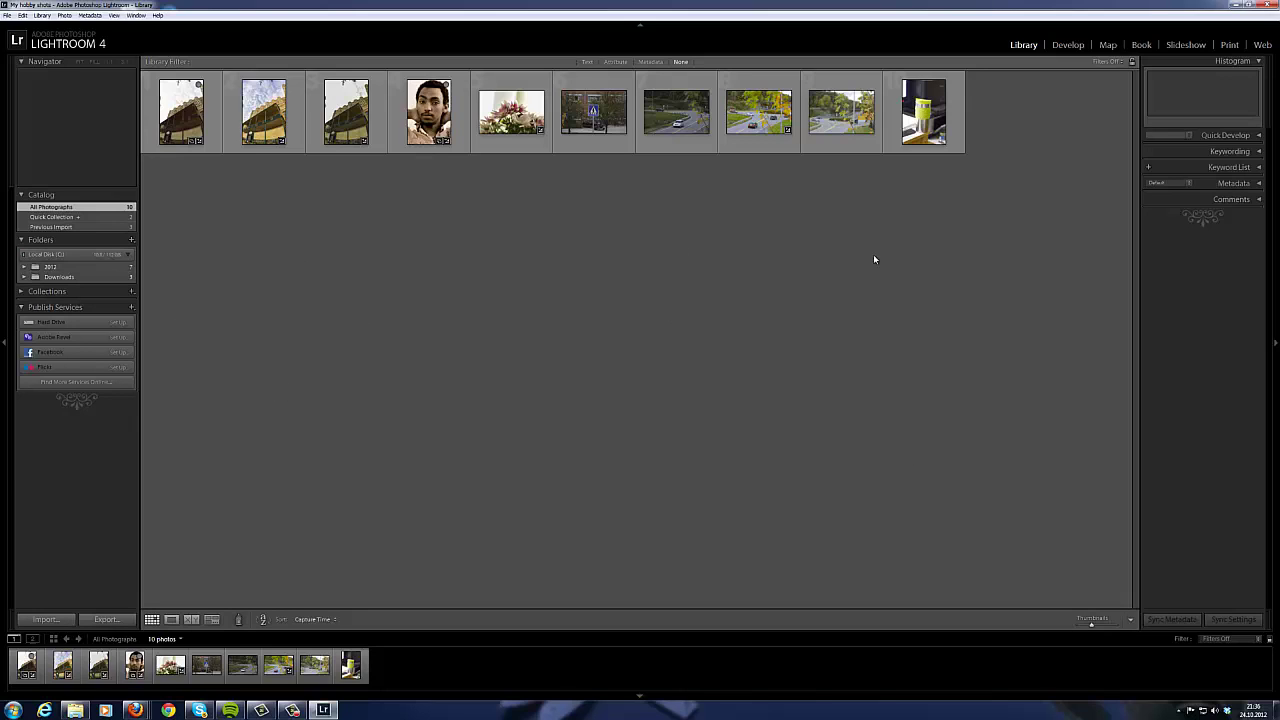
right_click(800, 112)
click(703, 332)
- In Develop, view the first building photo's unedited original, then show the retoned second photo
click(1068, 45)
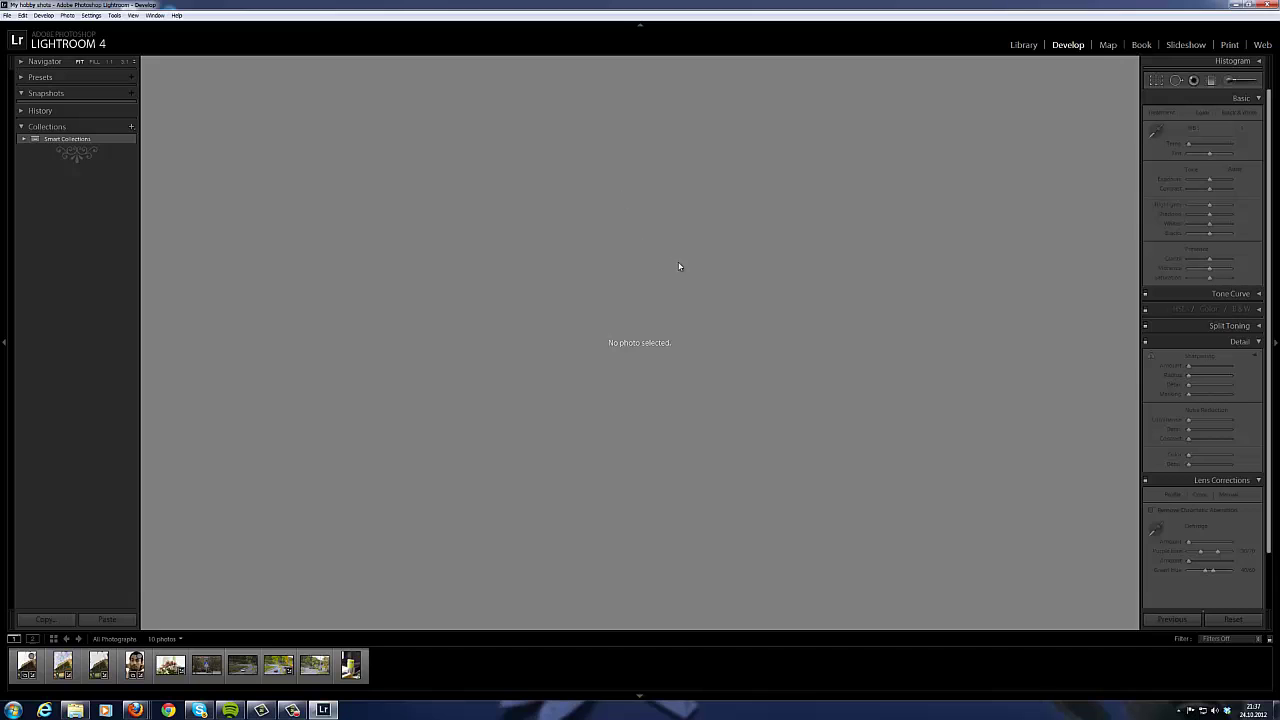
click(27, 665)
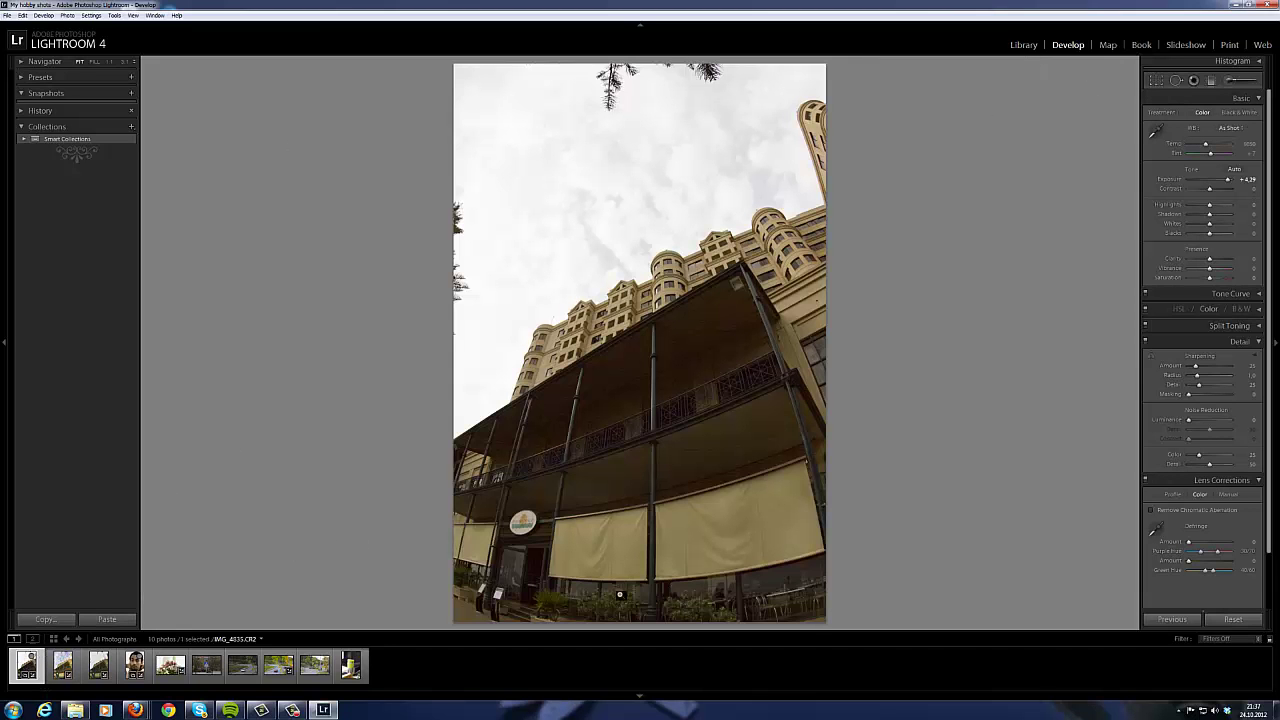
key(y)
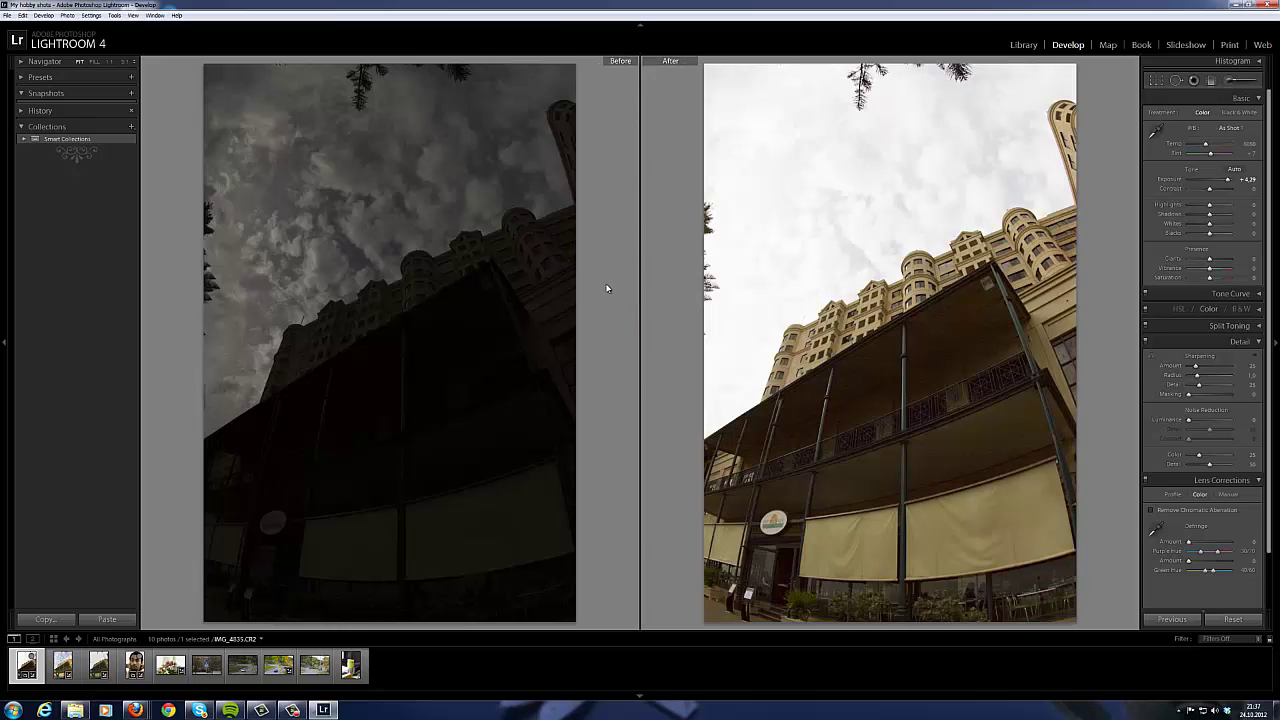
key(backslash)
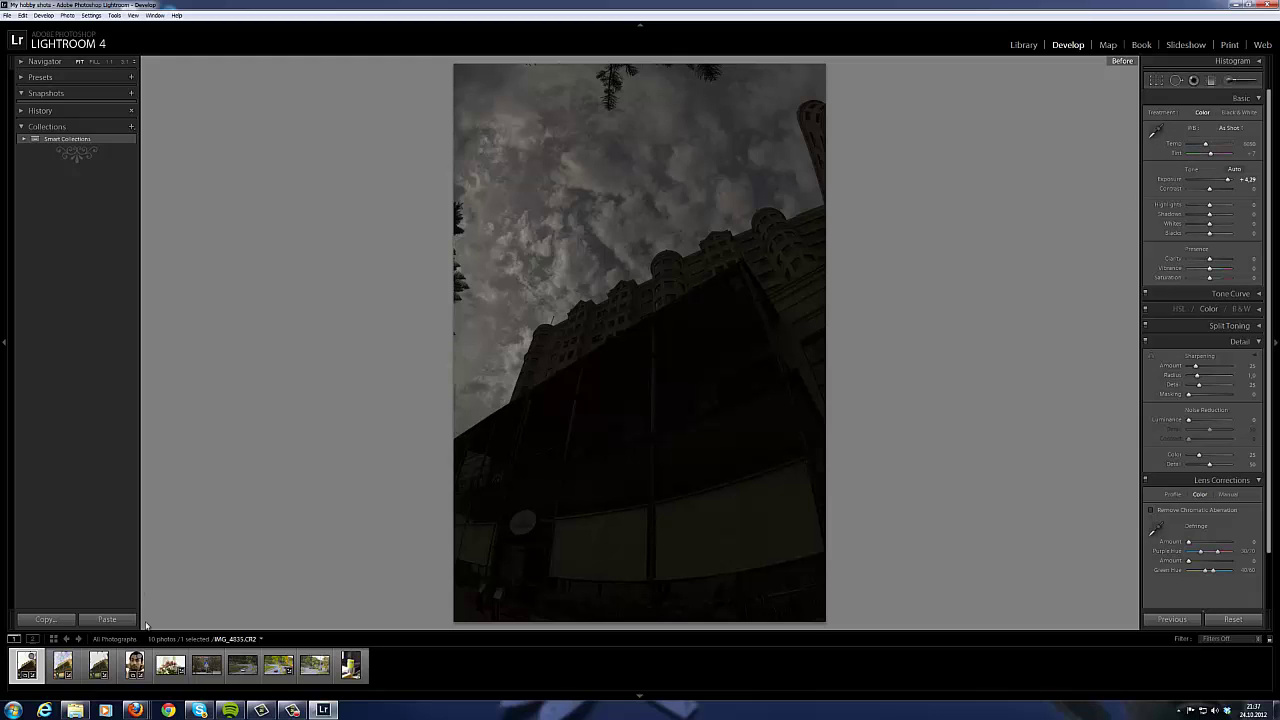
click(64, 668)
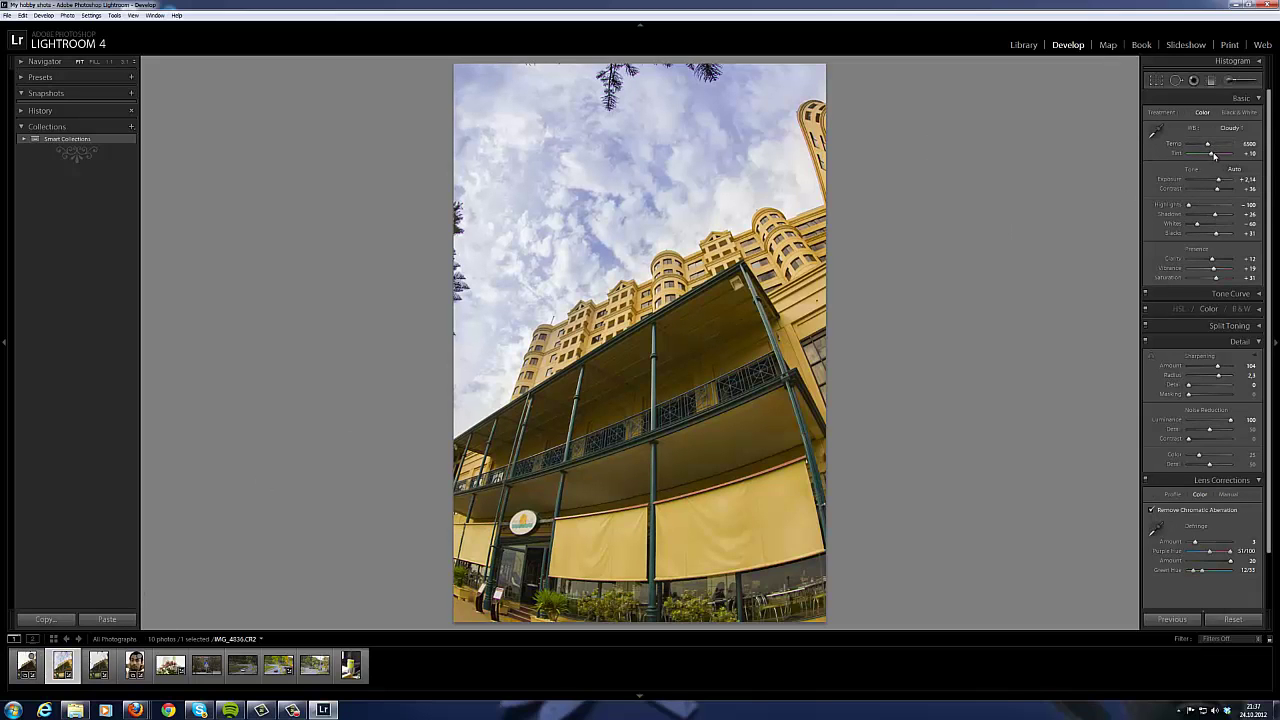
- On the first building photo, try Temp 15131 and 2238, shift Tint green, then restore natural Temp
click(30, 665)
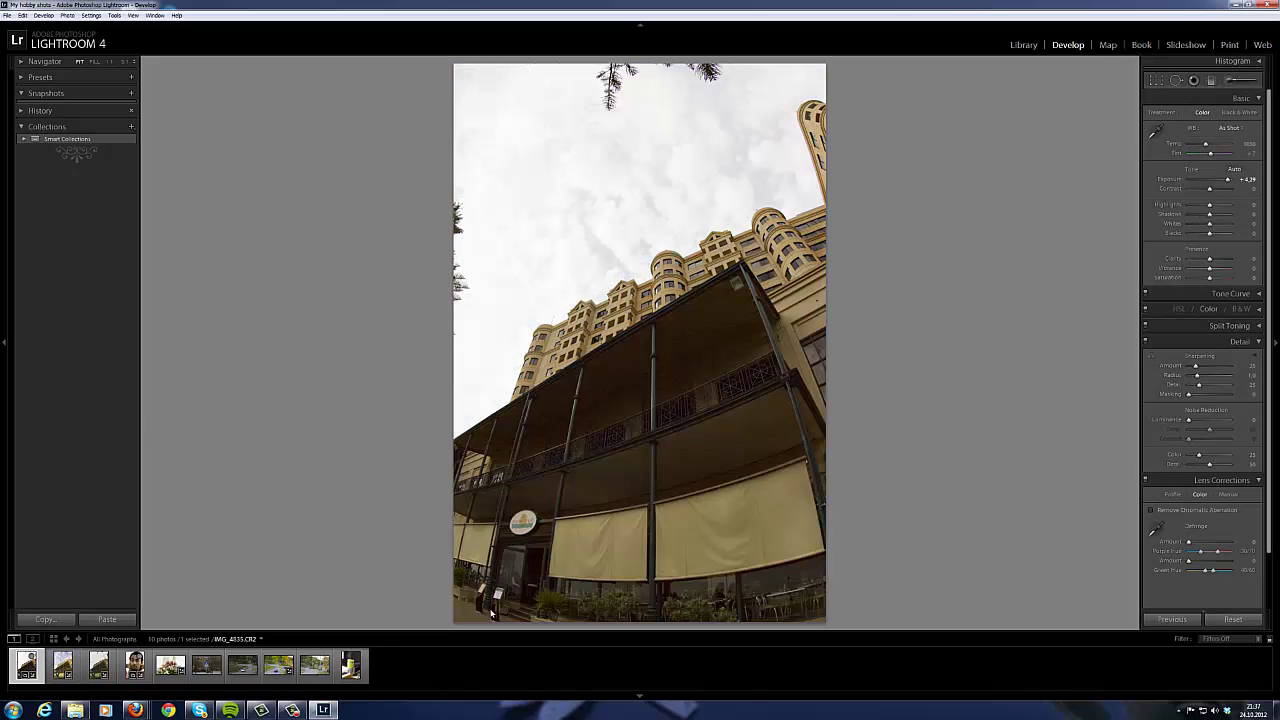
drag(1205, 147, 1221, 147)
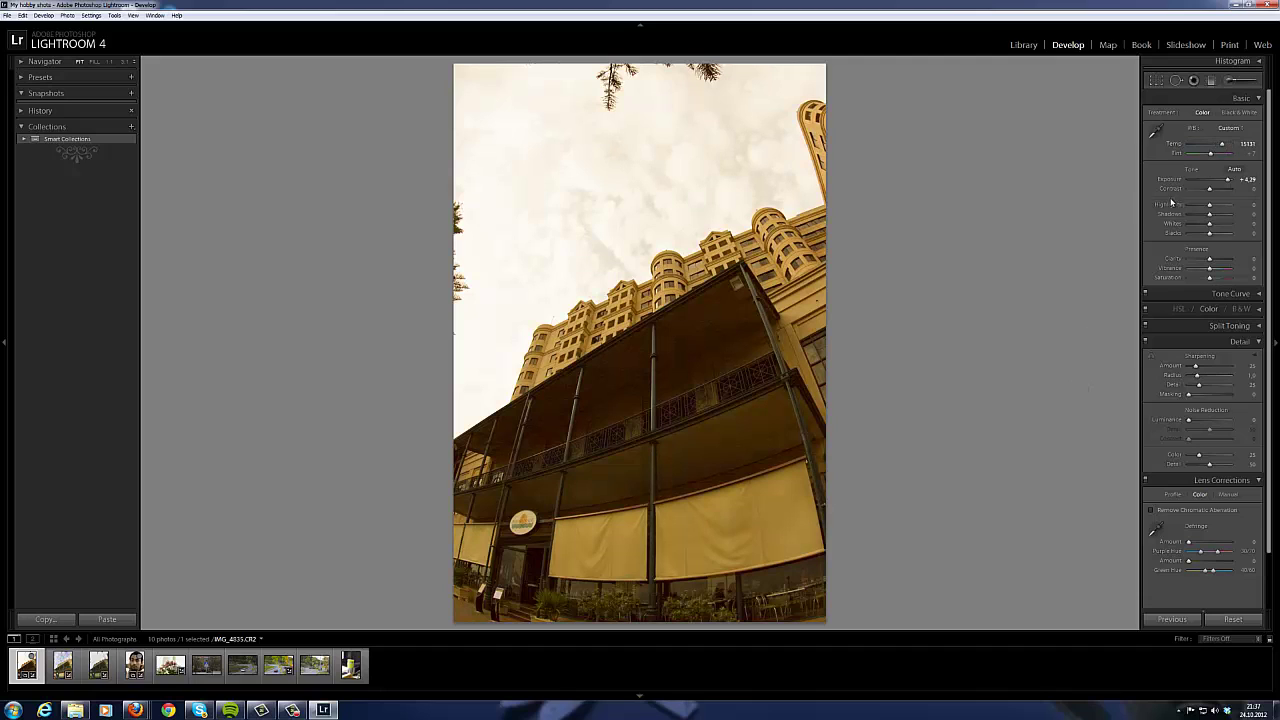
drag(1222, 147, 1189, 147)
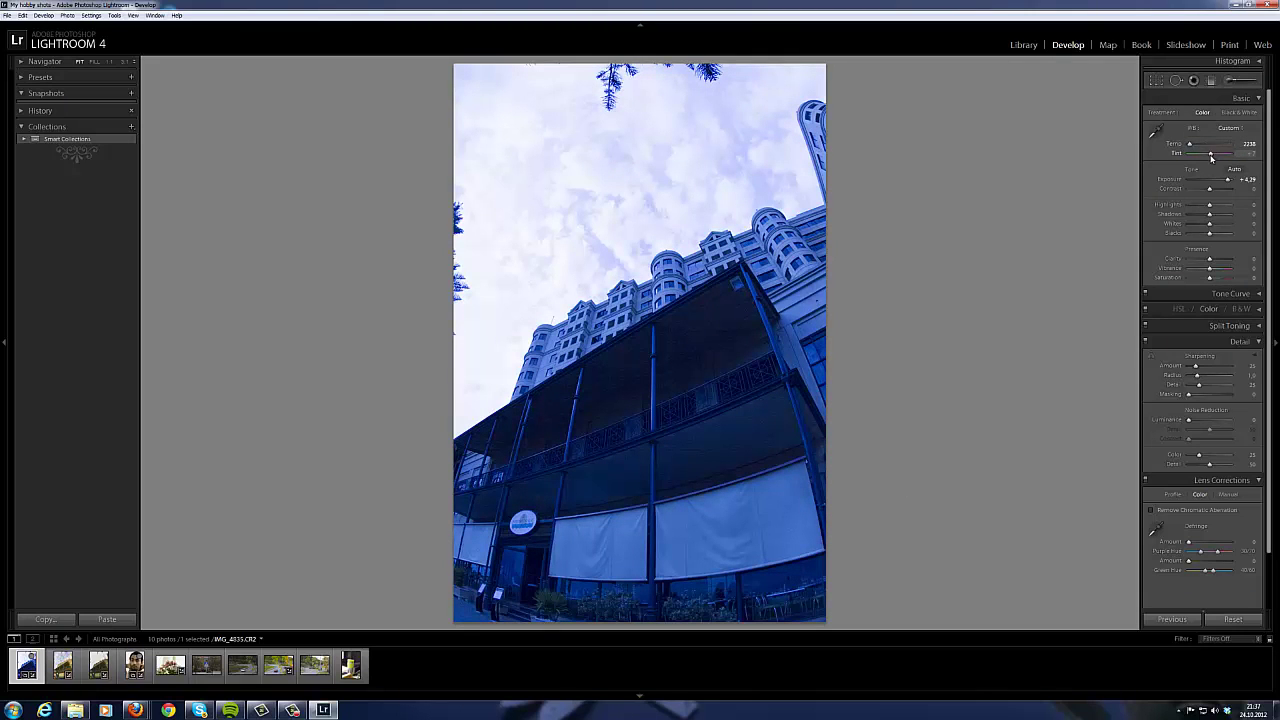
mouse_move(1208, 156)
mouse_down()
mouse_move(1225, 156)
mouse_move(1193, 158)
mouse_move(1210, 157)
mouse_up()
drag(1190, 145, 1205, 145)
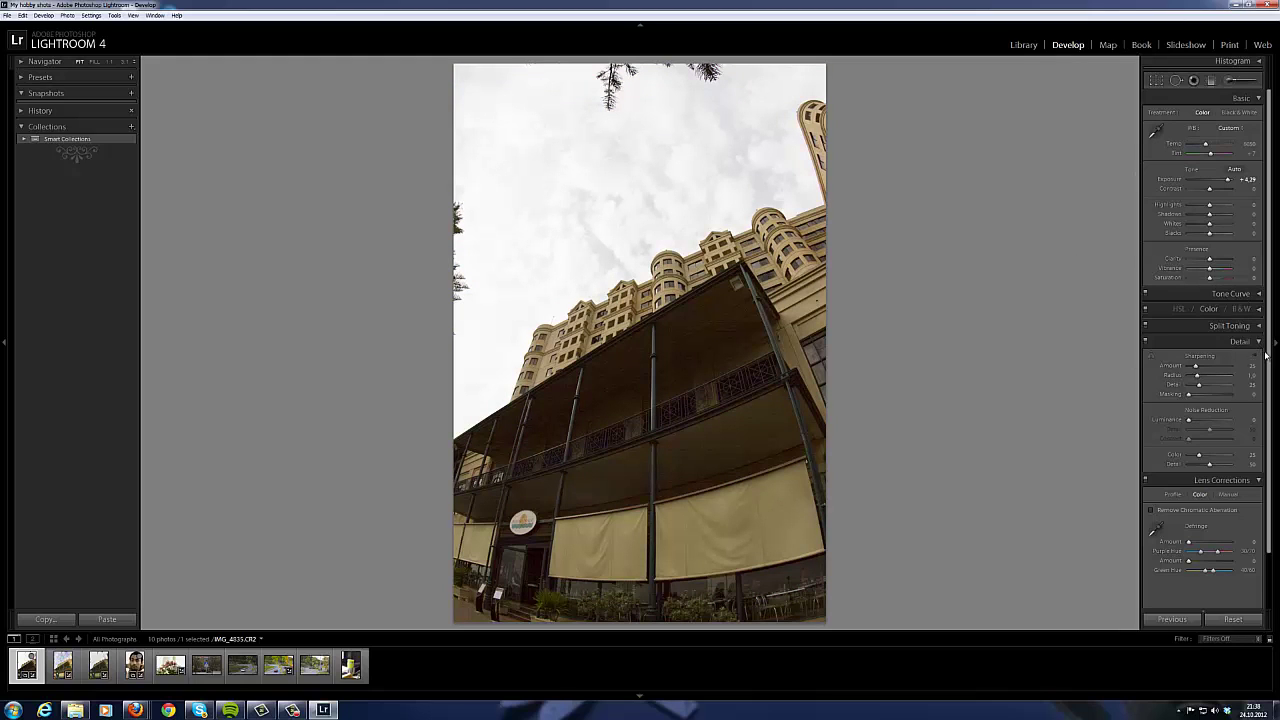
- Collapse the Detail and Lens Corrections panels to just their headers
click(1258, 342)
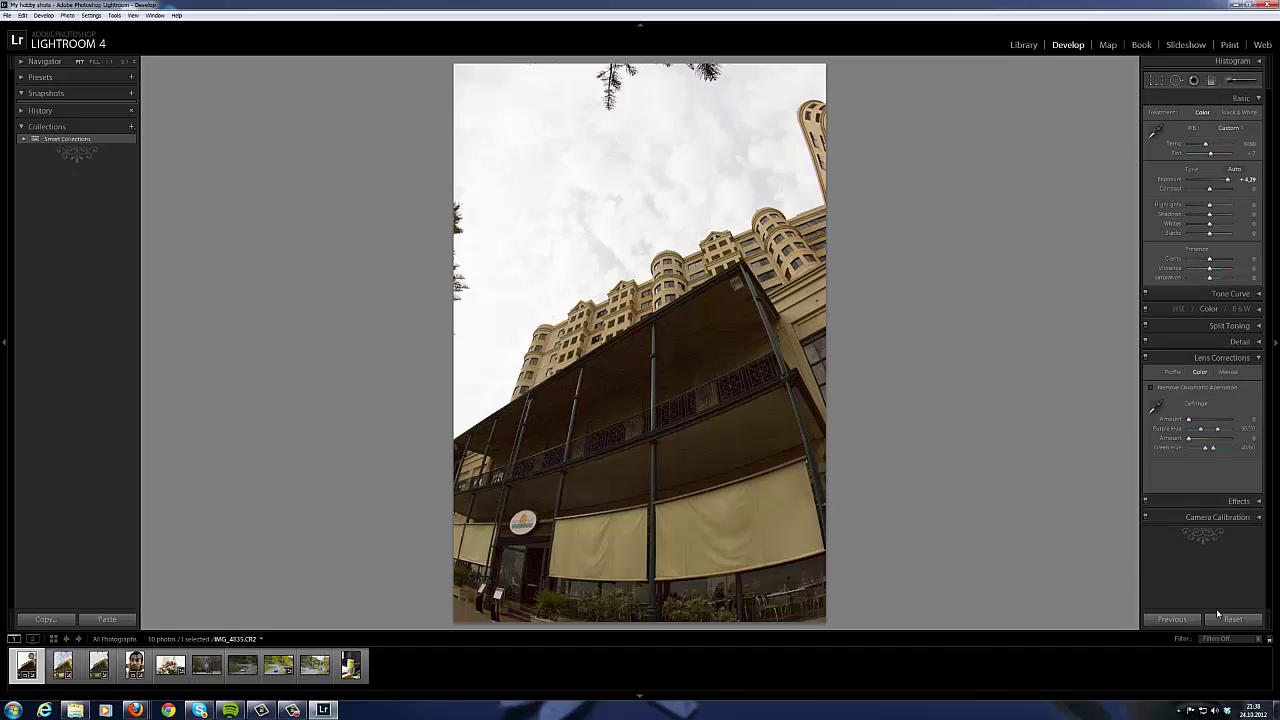
click(1262, 359)
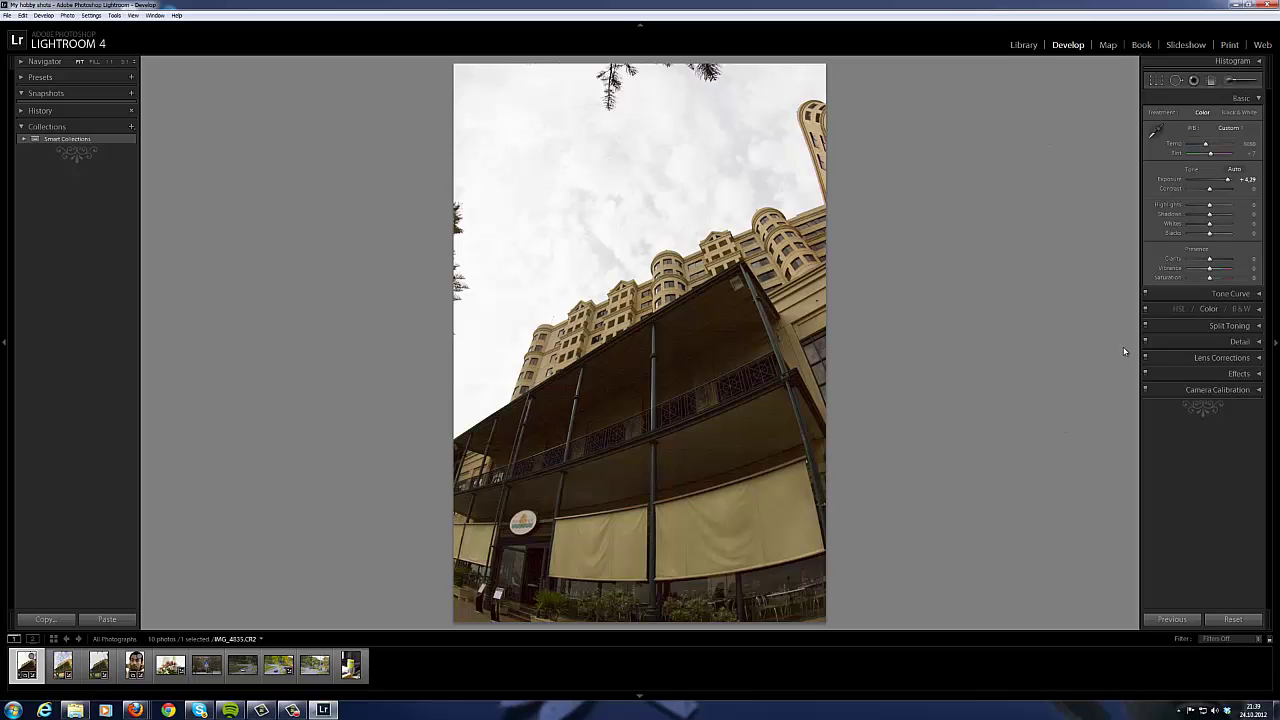
- Peek at the Detail and Lens Corrections settings, then expand the Camera Calibration panel
click(1259, 342)
click(1259, 360)
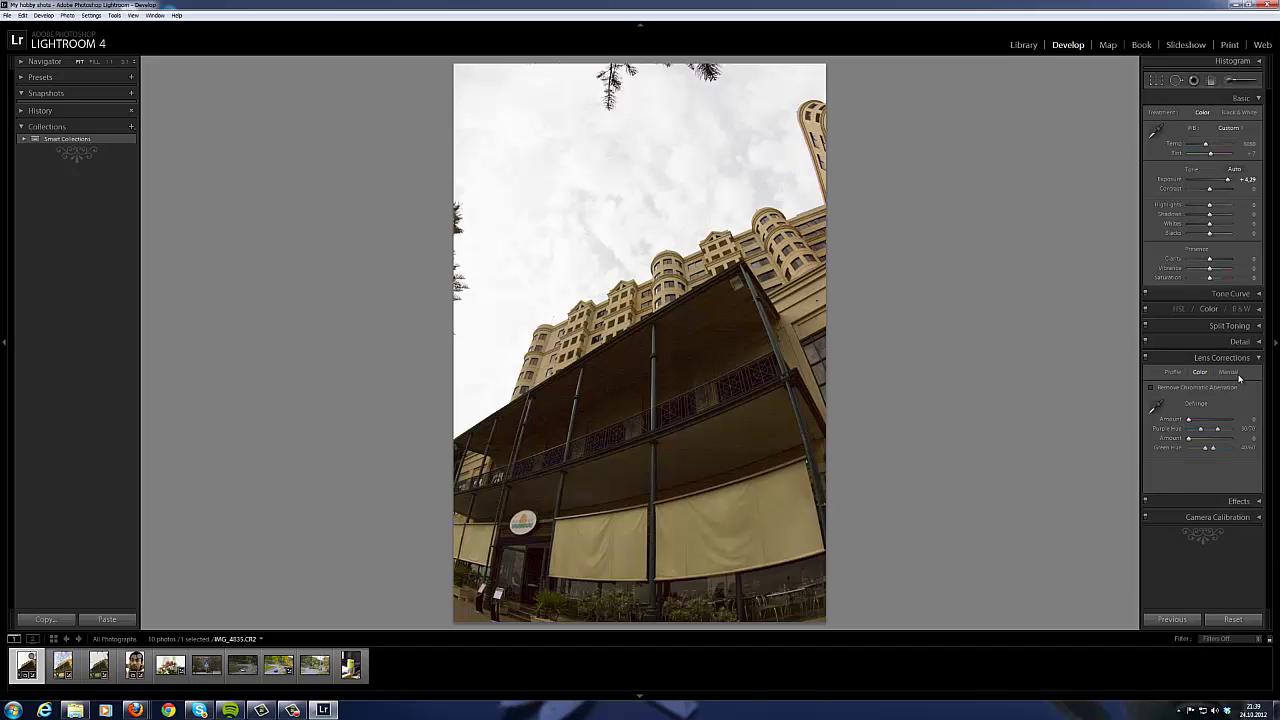
click(1237, 373)
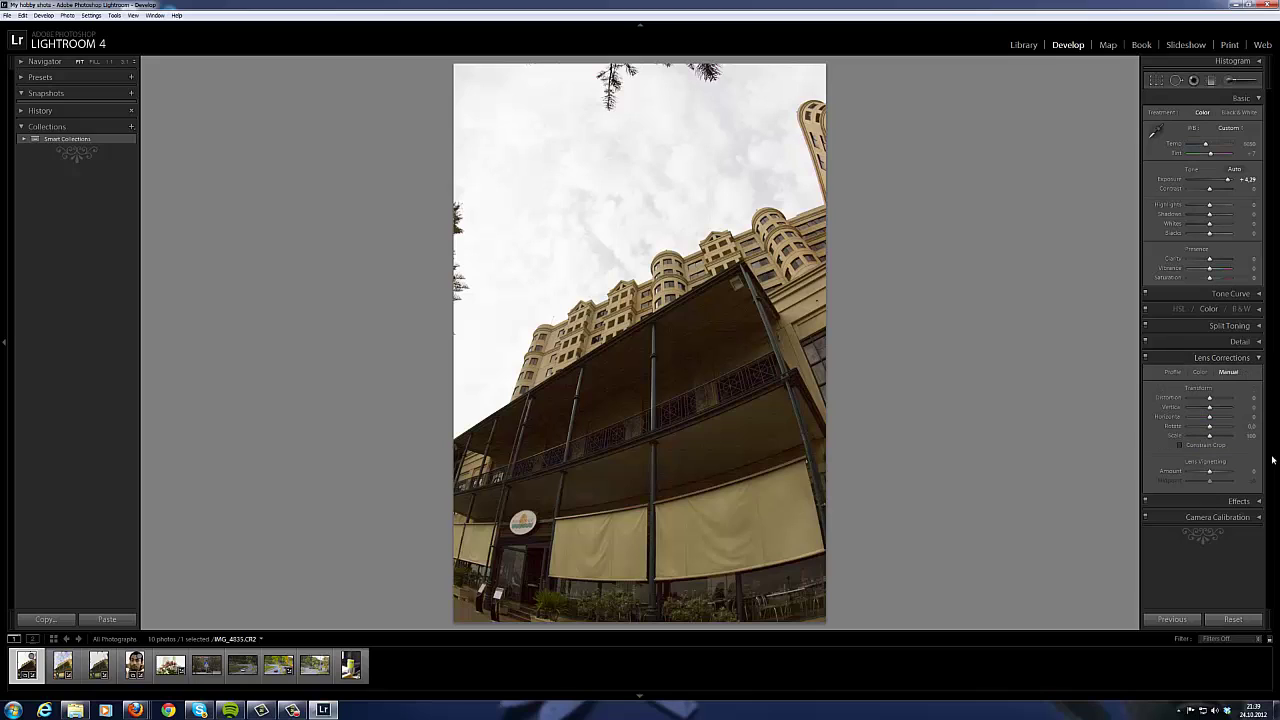
click(1173, 373)
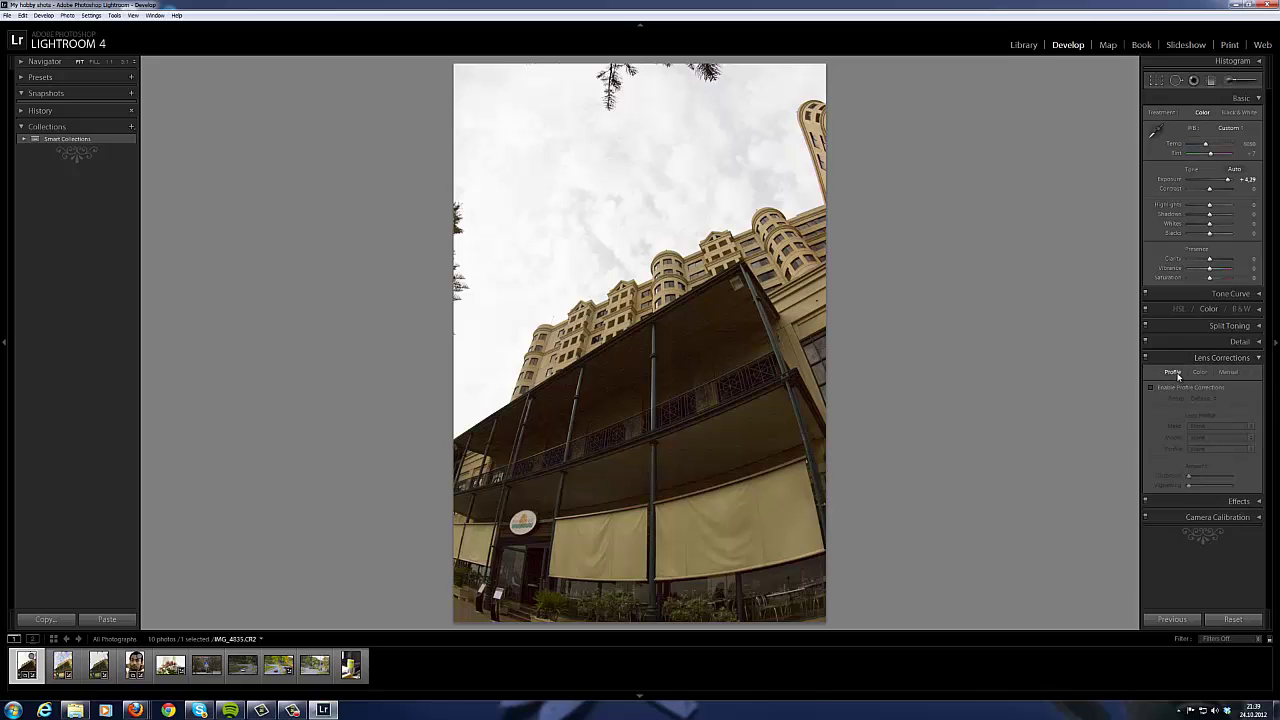
click(1258, 358)
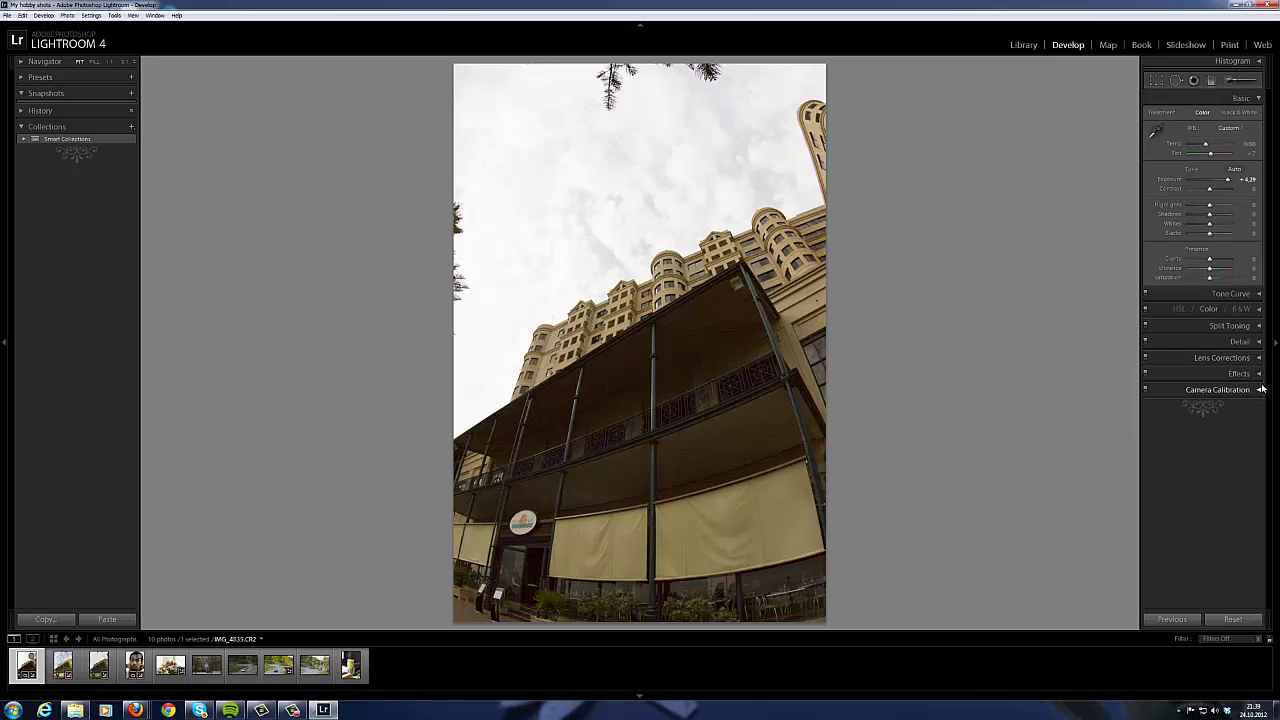
click(1259, 389)
click(1259, 390)
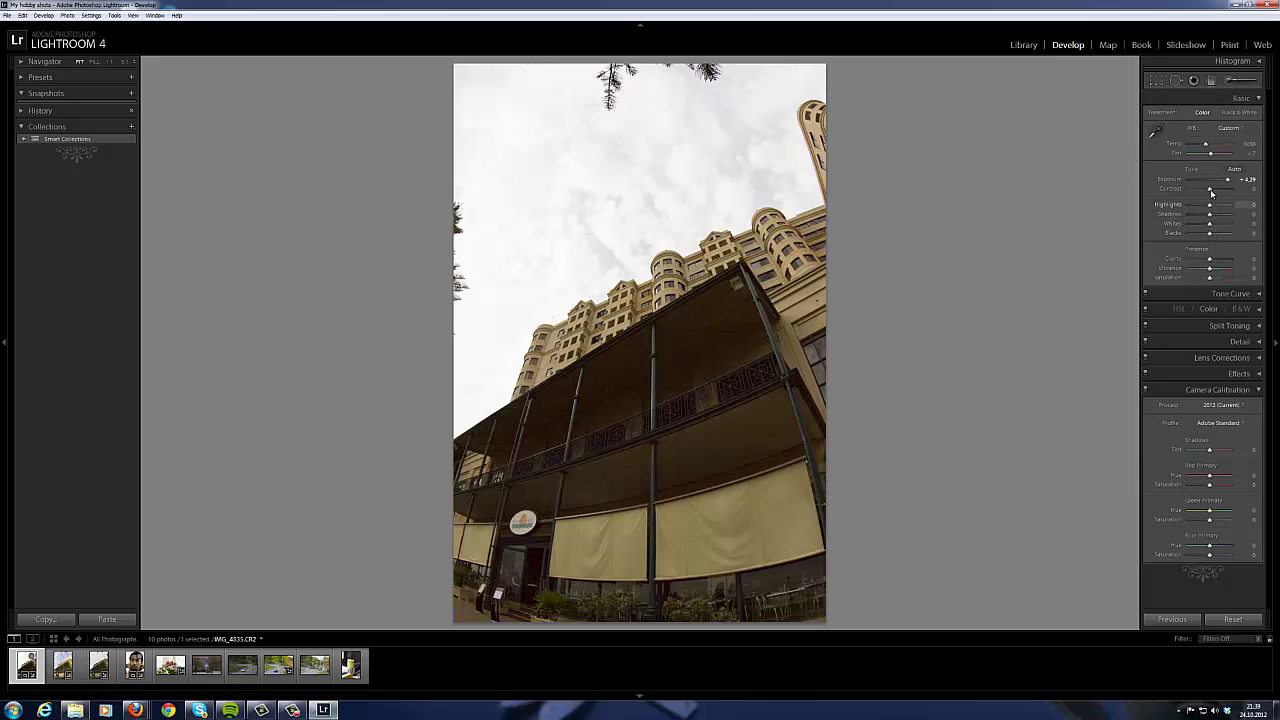
- Try process version 2003, then set the photo to 2012 (Current)
click(1245, 407)
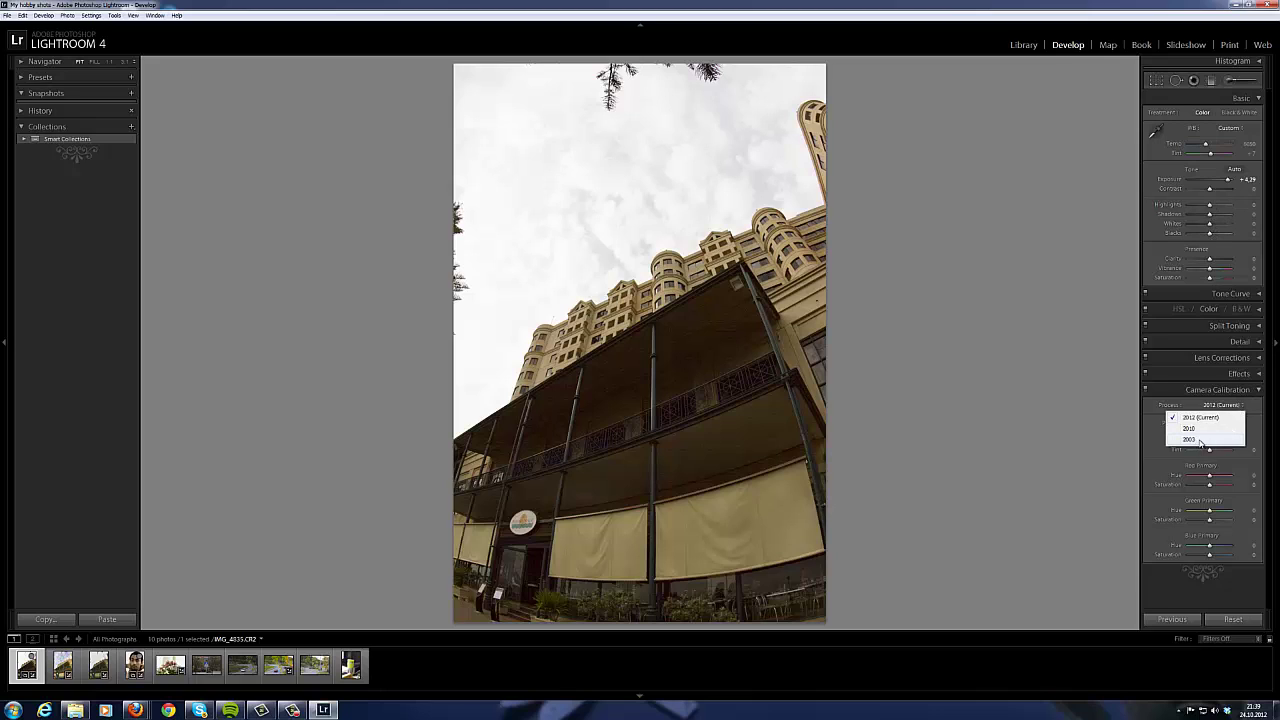
click(1190, 441)
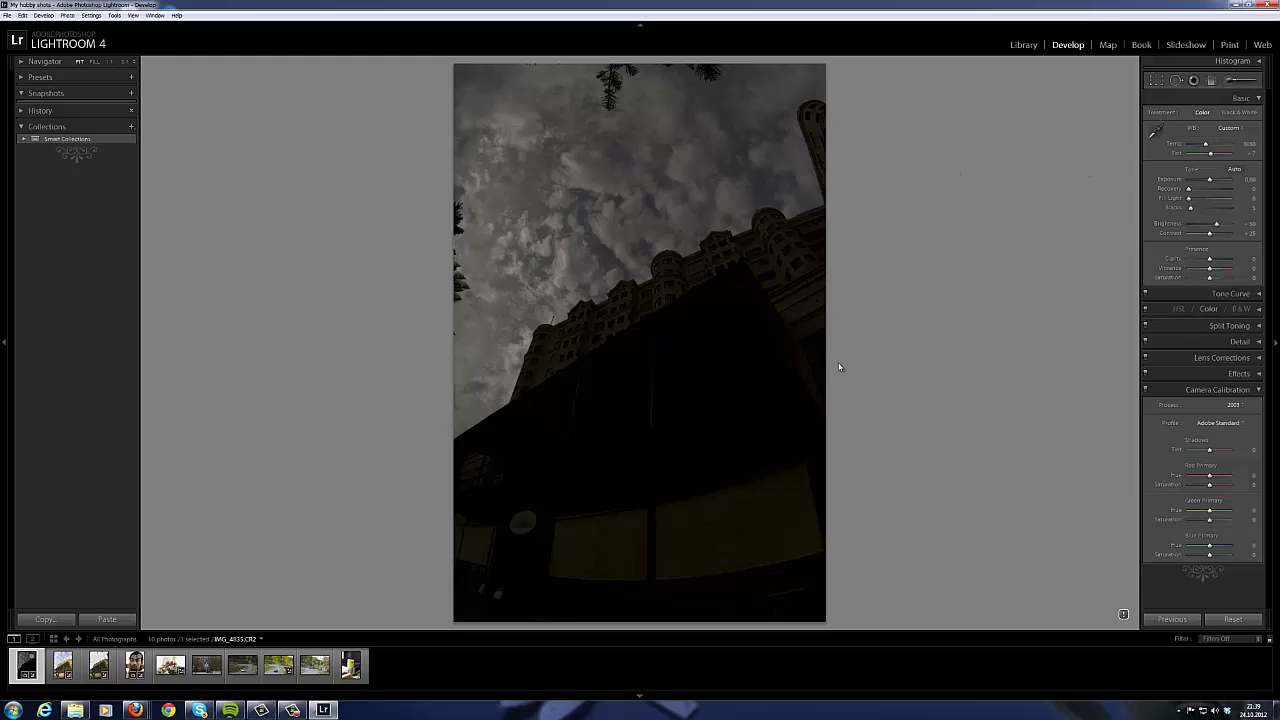
click(1240, 405)
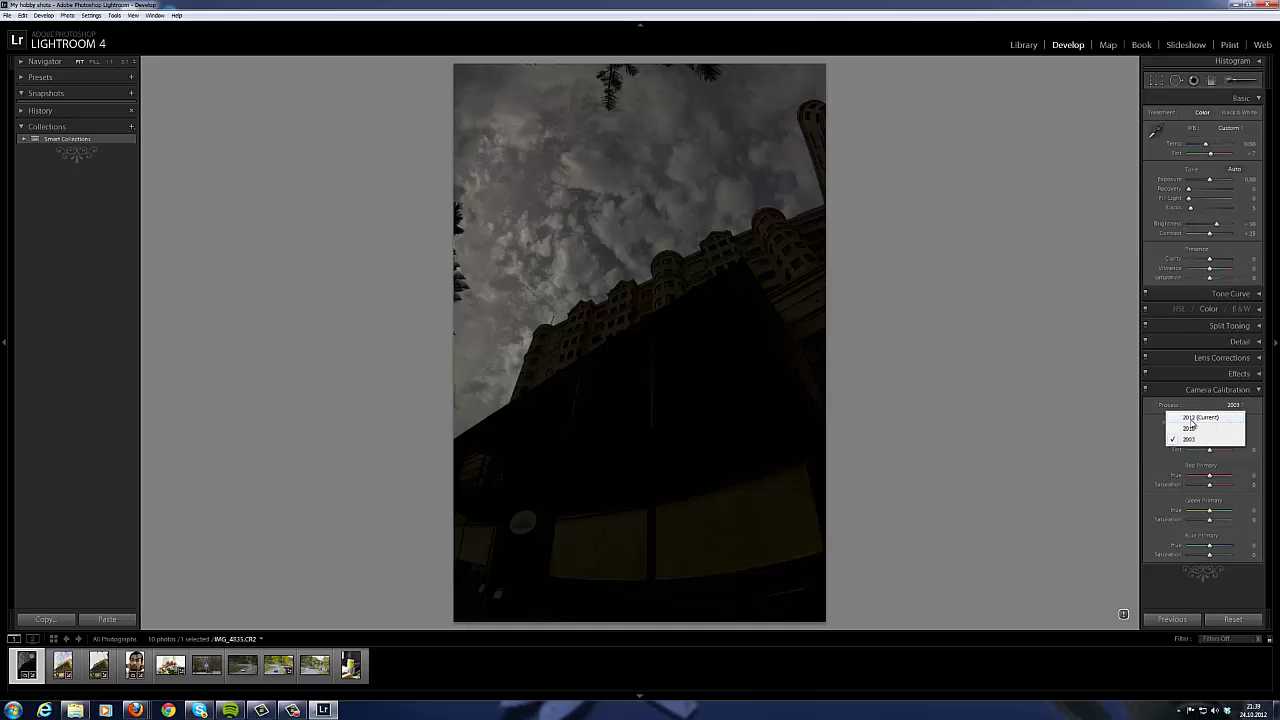
click(1198, 417)
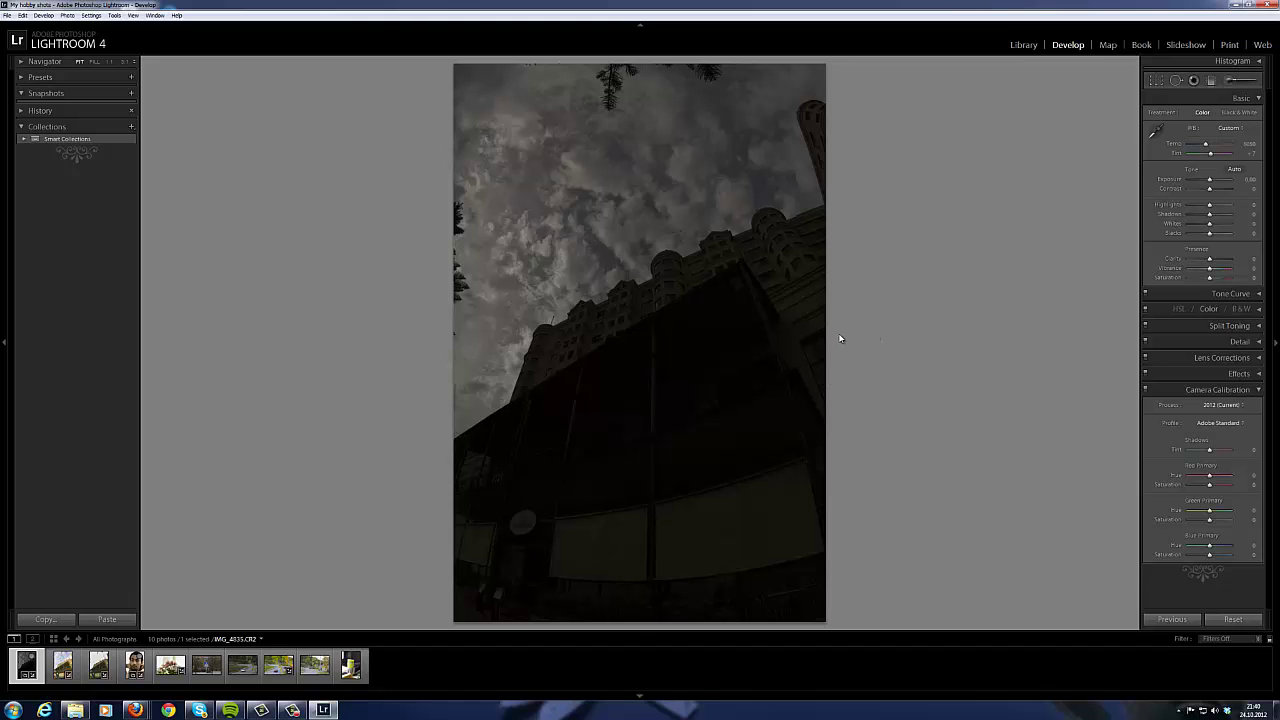
- Toggle Before/After off and show IMG_4337.JPG alone in Loupe Before view
key(y)
key(y)
key(y)
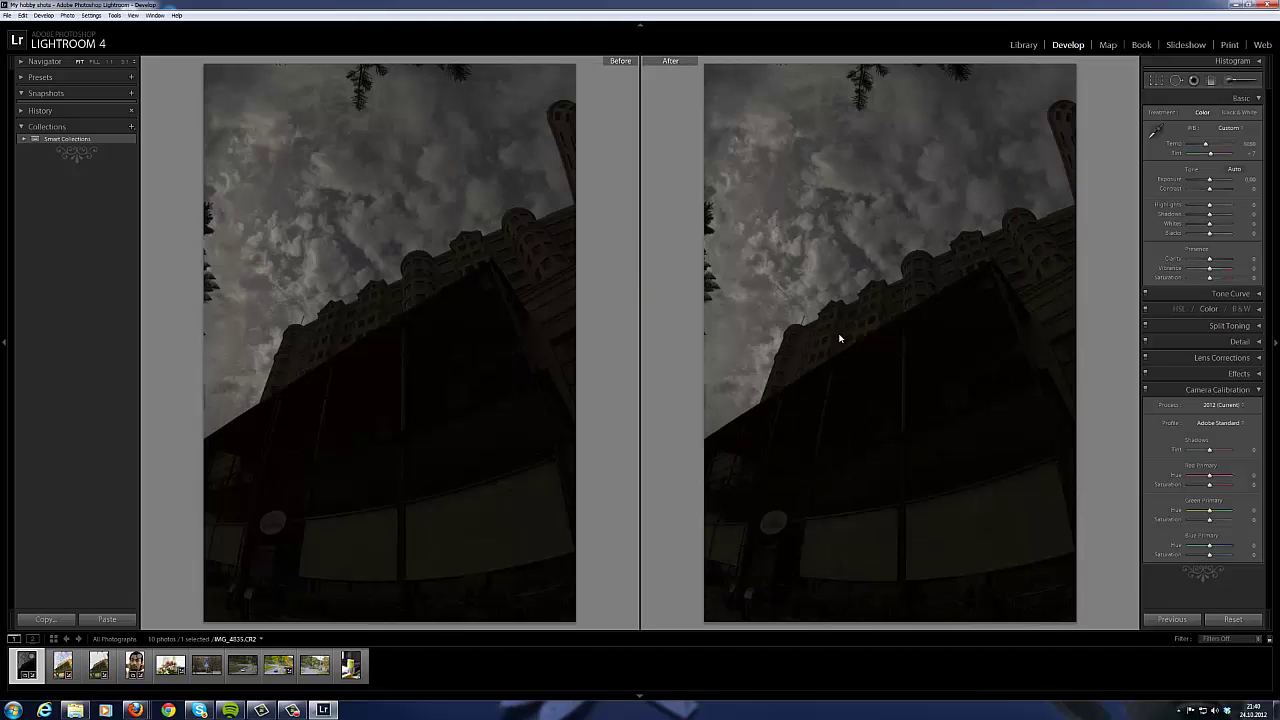
key(y)
key(y)
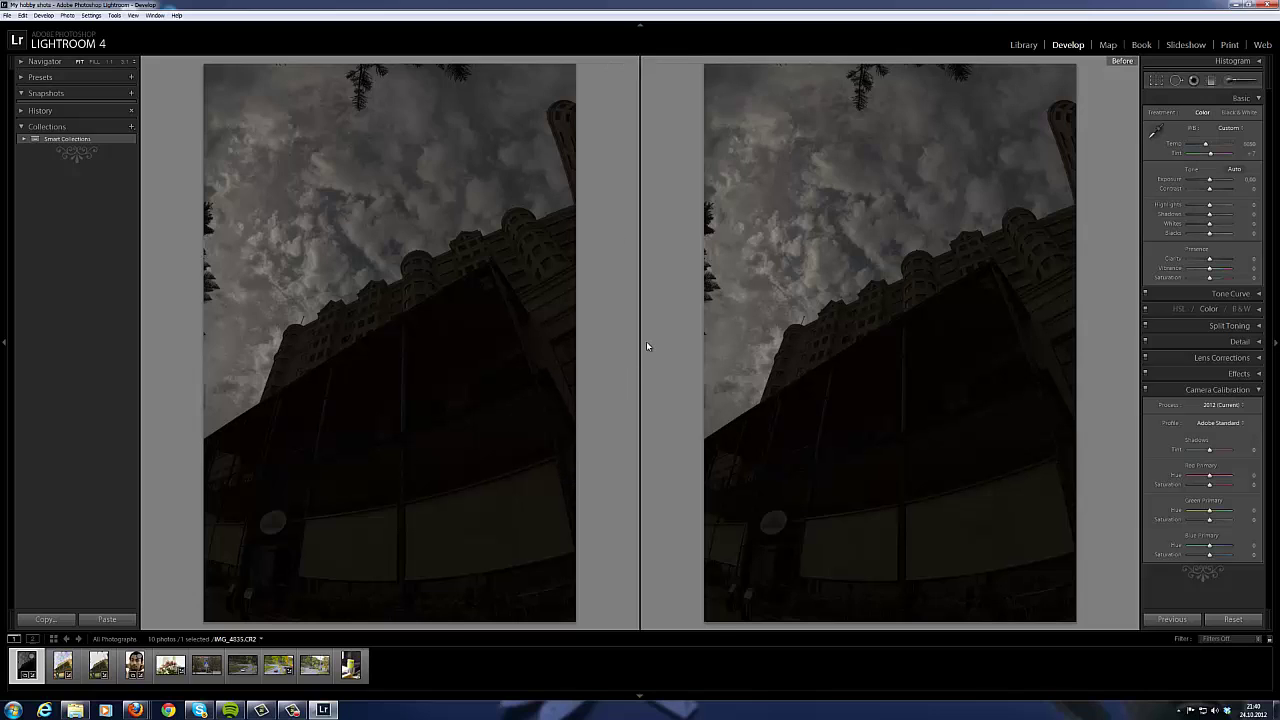
key(backslash)
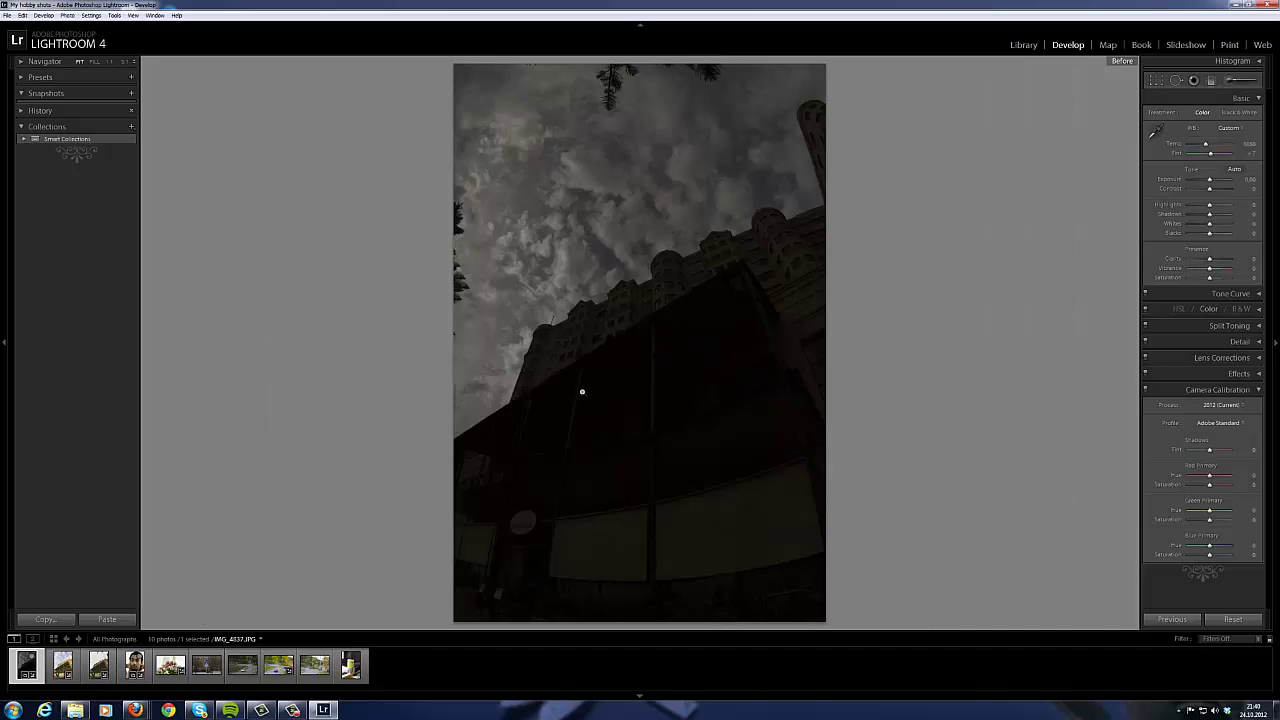
- View the third building photo's unedited original, then return to IMG_4335.CR2
click(92, 668)
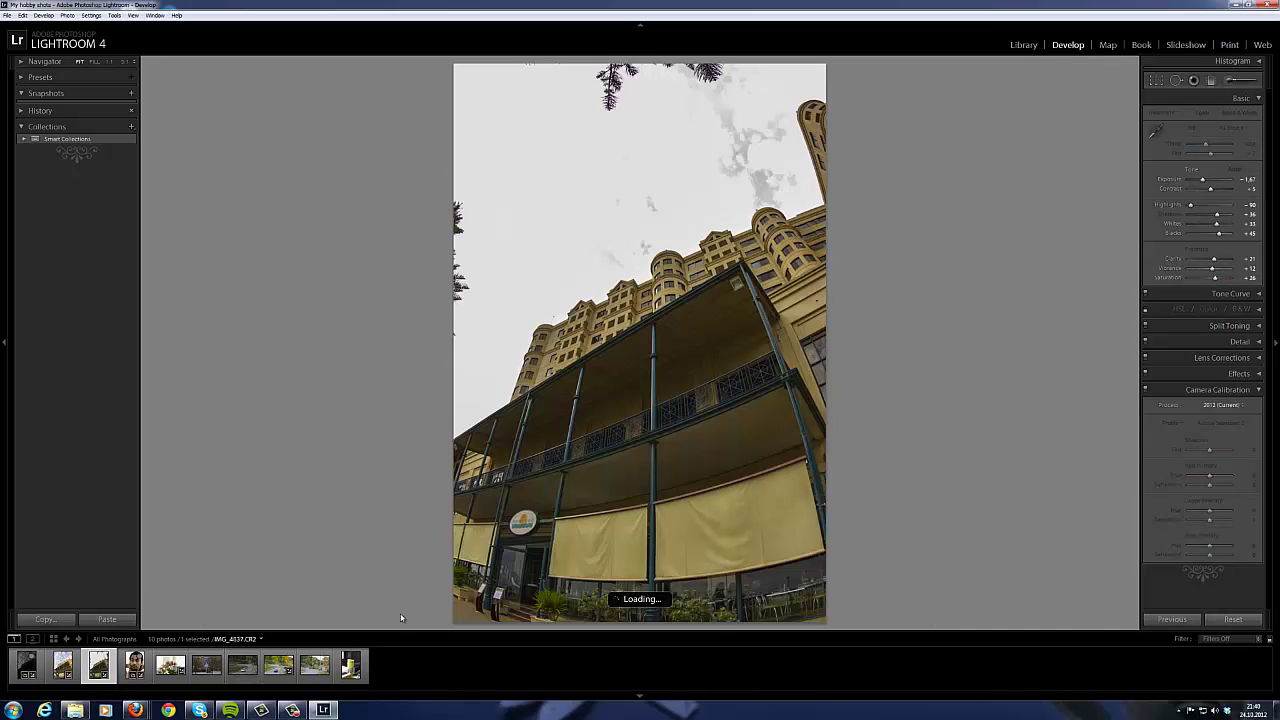
key(backslash)
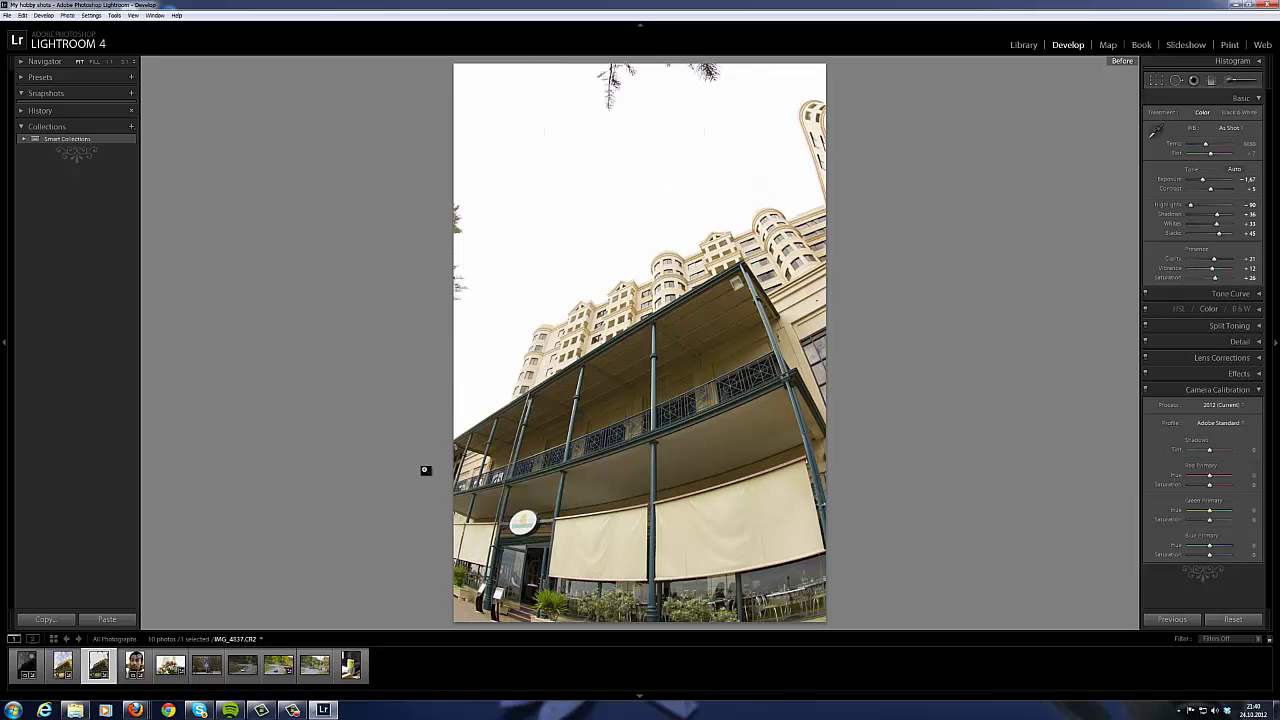
click(25, 667)
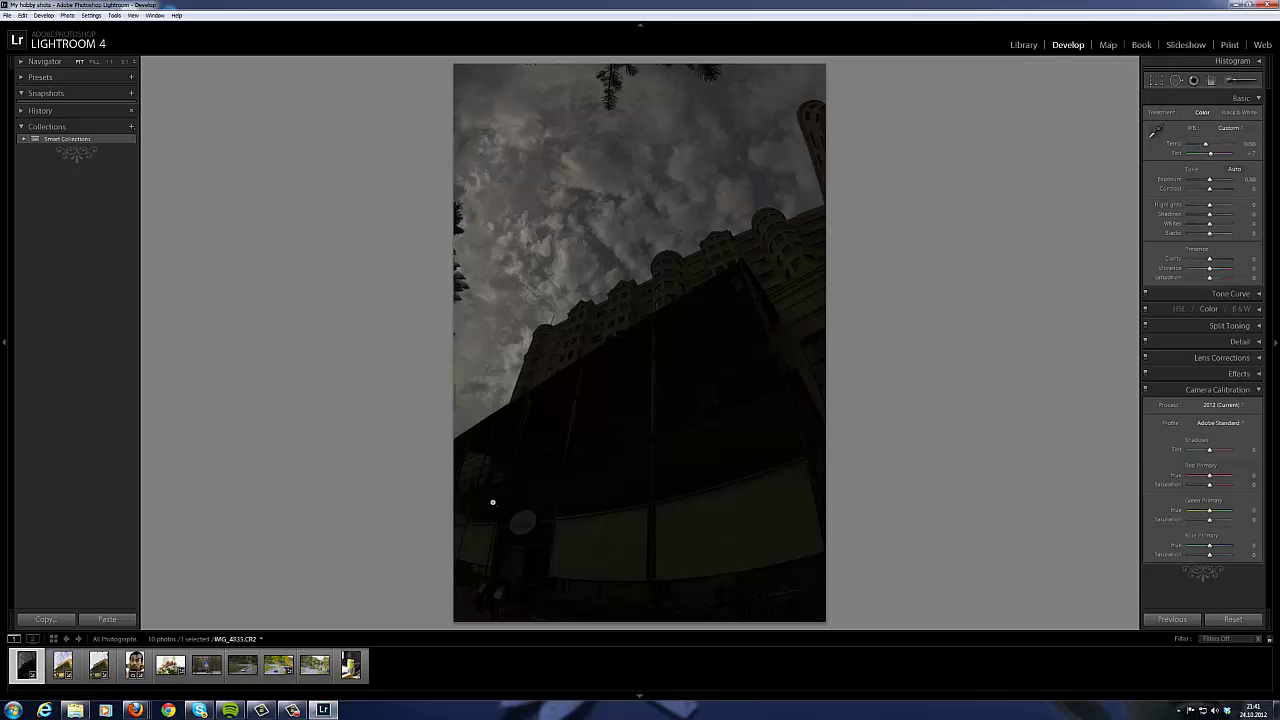
- Brighten IMG_4335 with Exposure +4.41, Contrast +43, Highlights −100 and Shadows +19
click(1259, 389)
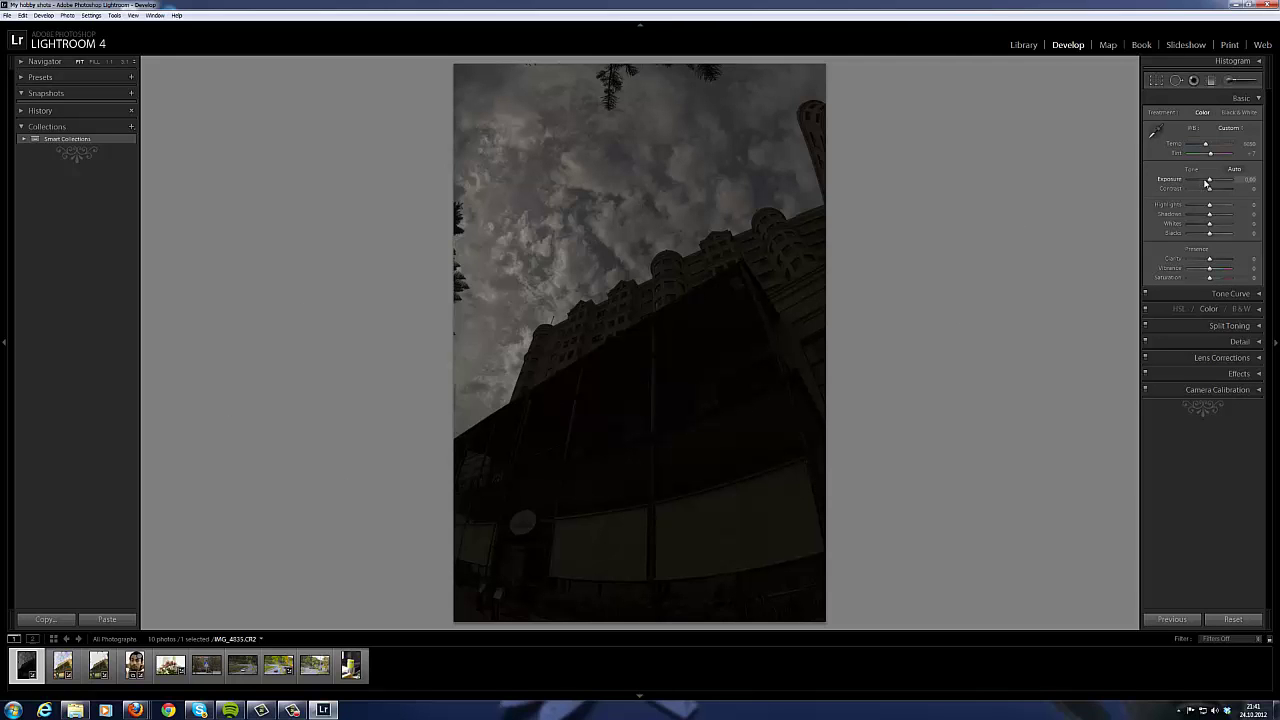
mouse_move(1210, 180)
mouse_down()
mouse_move(1230, 182)
mouse_move(1220, 190)
mouse_up()
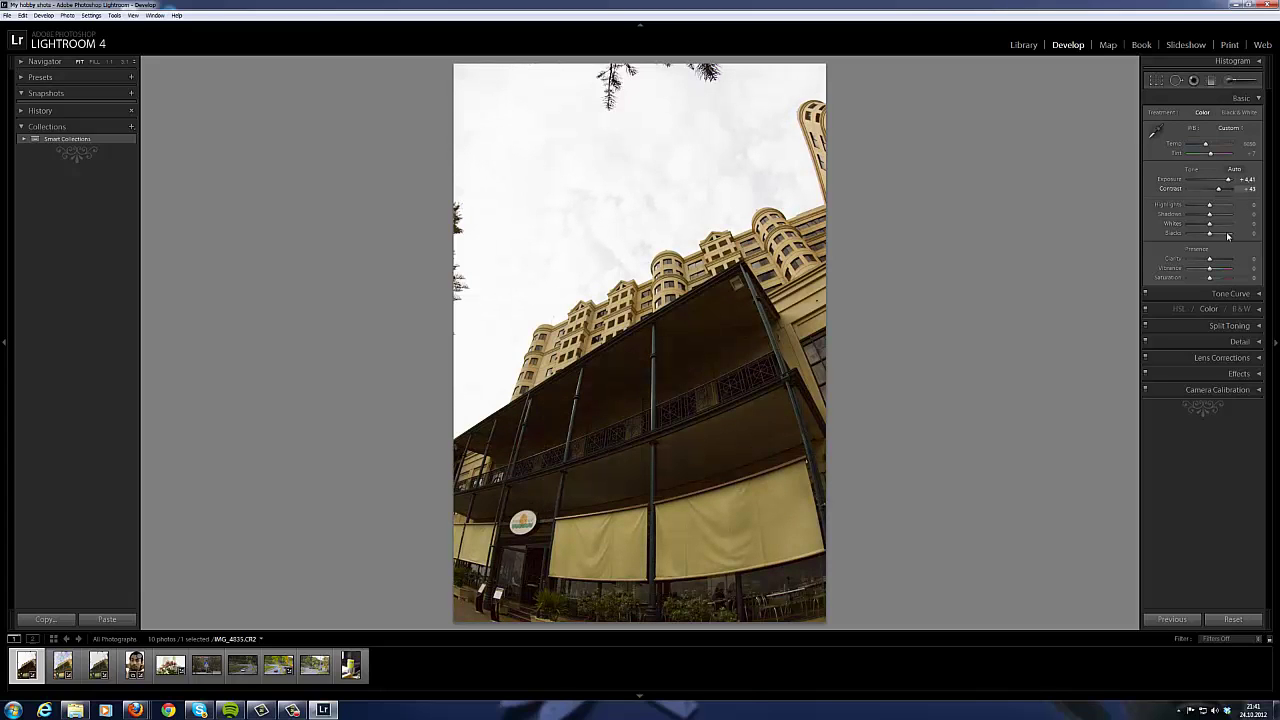
drag(1210, 207, 1181, 206)
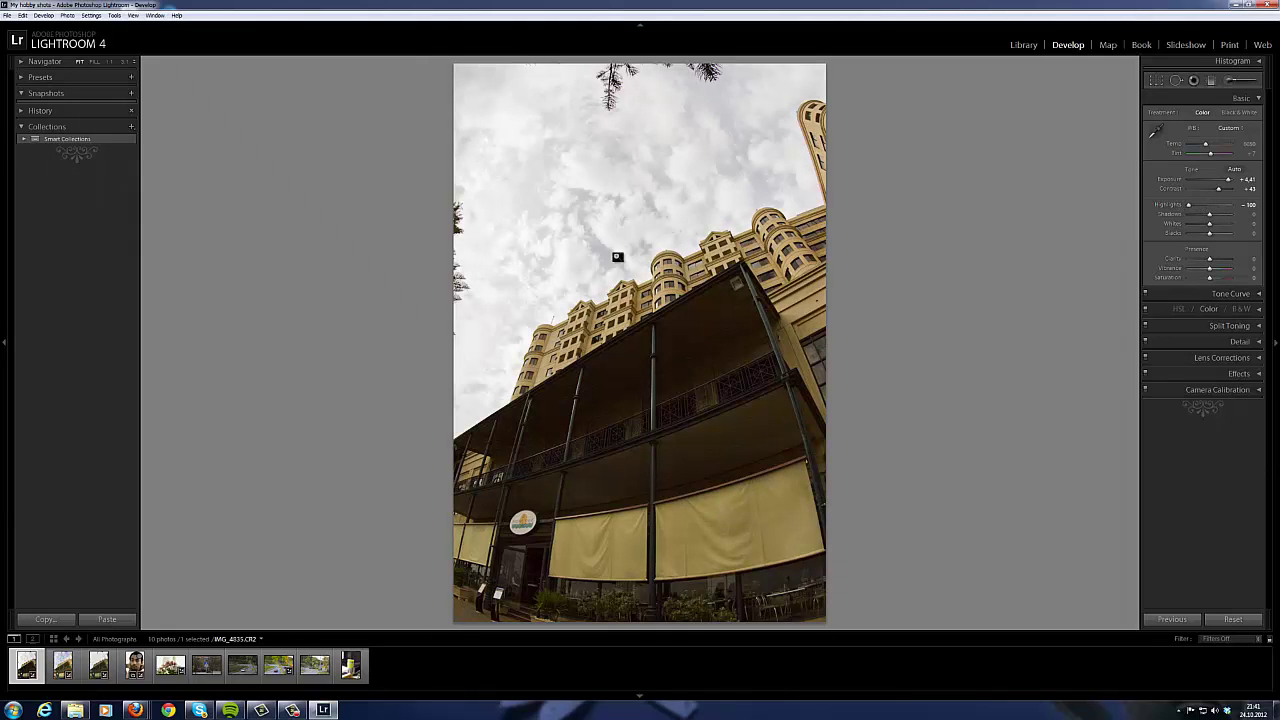
drag(1209, 215, 1214, 217)
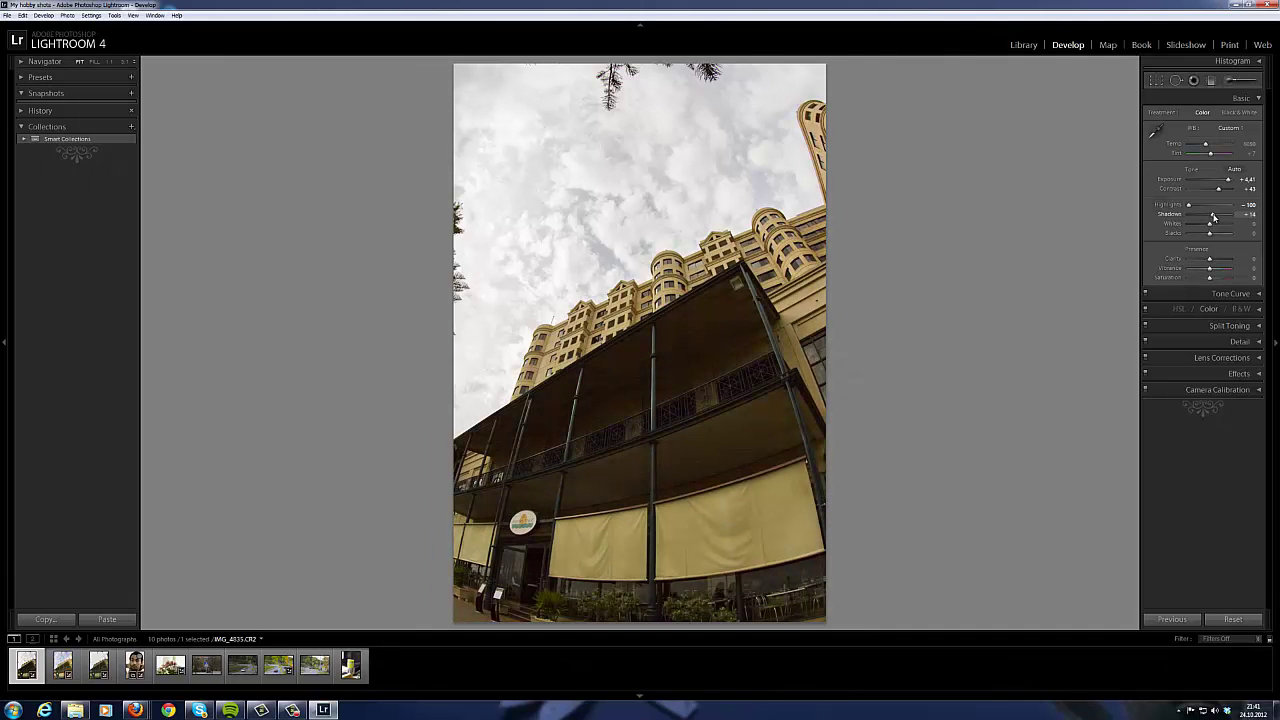
- Inspect IMG_4335 at 1:1 around the balcony railing, upper building and lower wall for grain
click(645, 340)
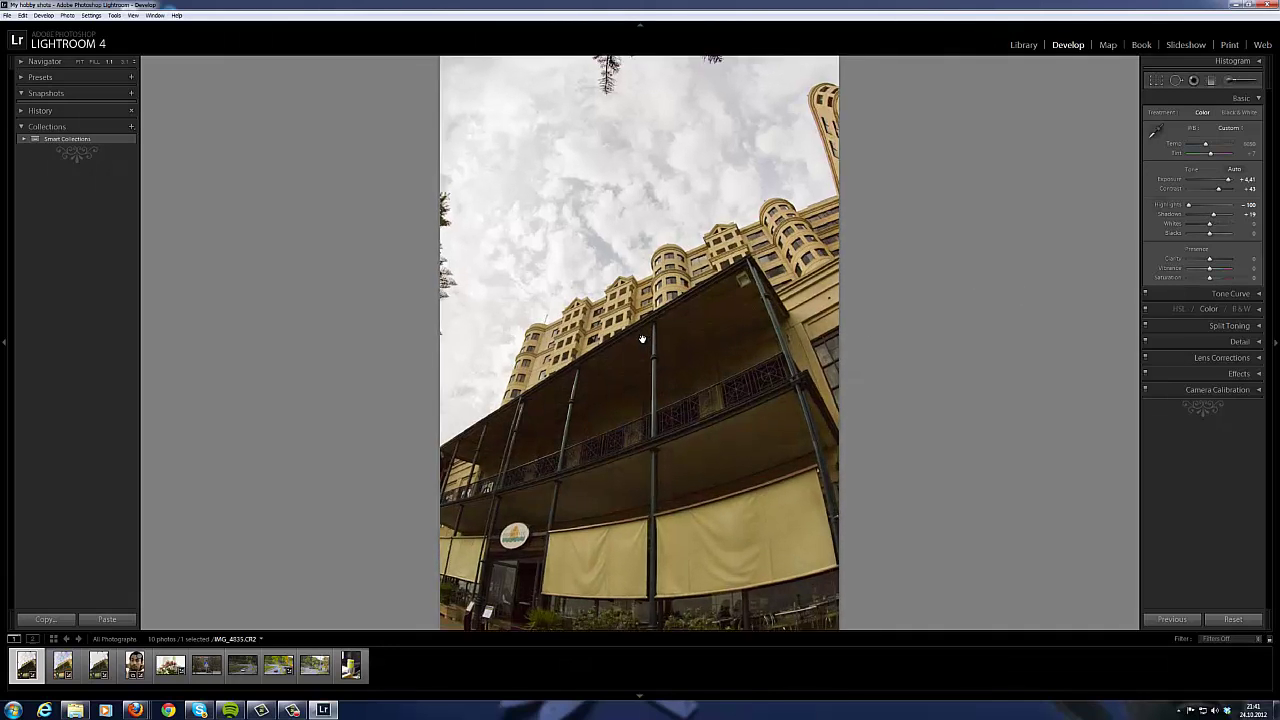
drag(949, 309, 777, 263)
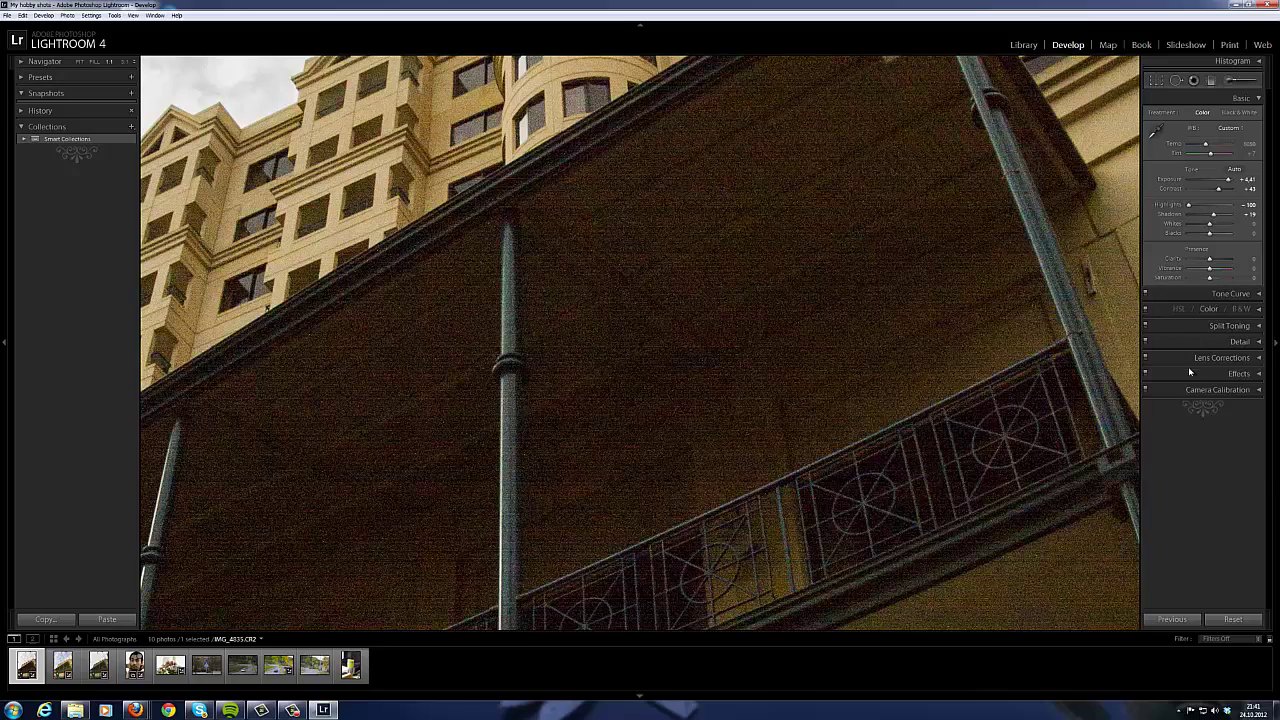
click(584, 213)
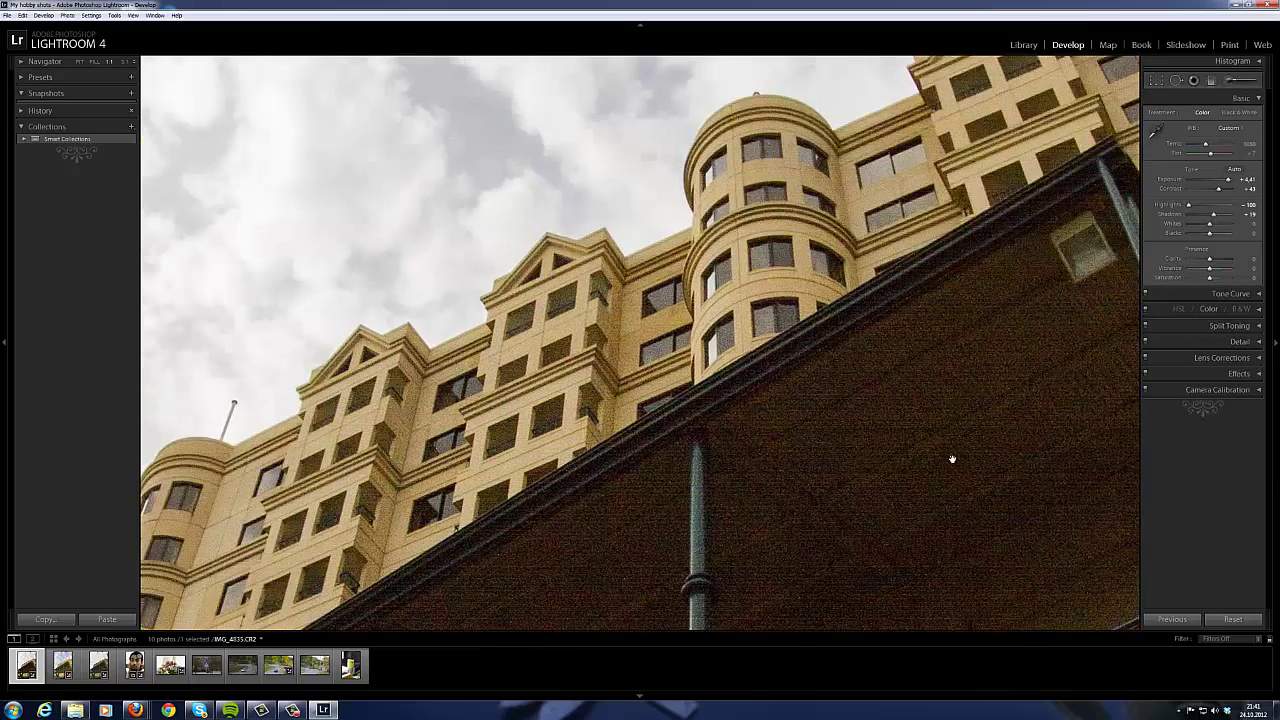
click(950, 455)
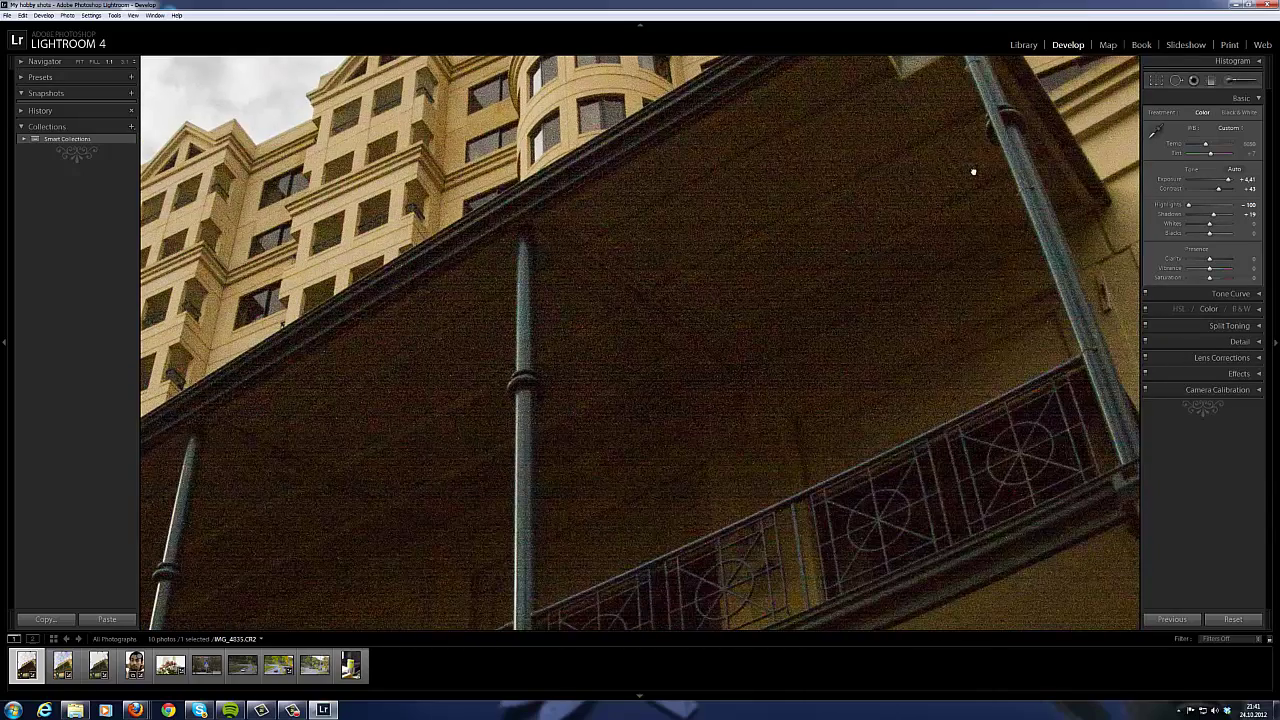
drag(971, 171, 1051, 414)
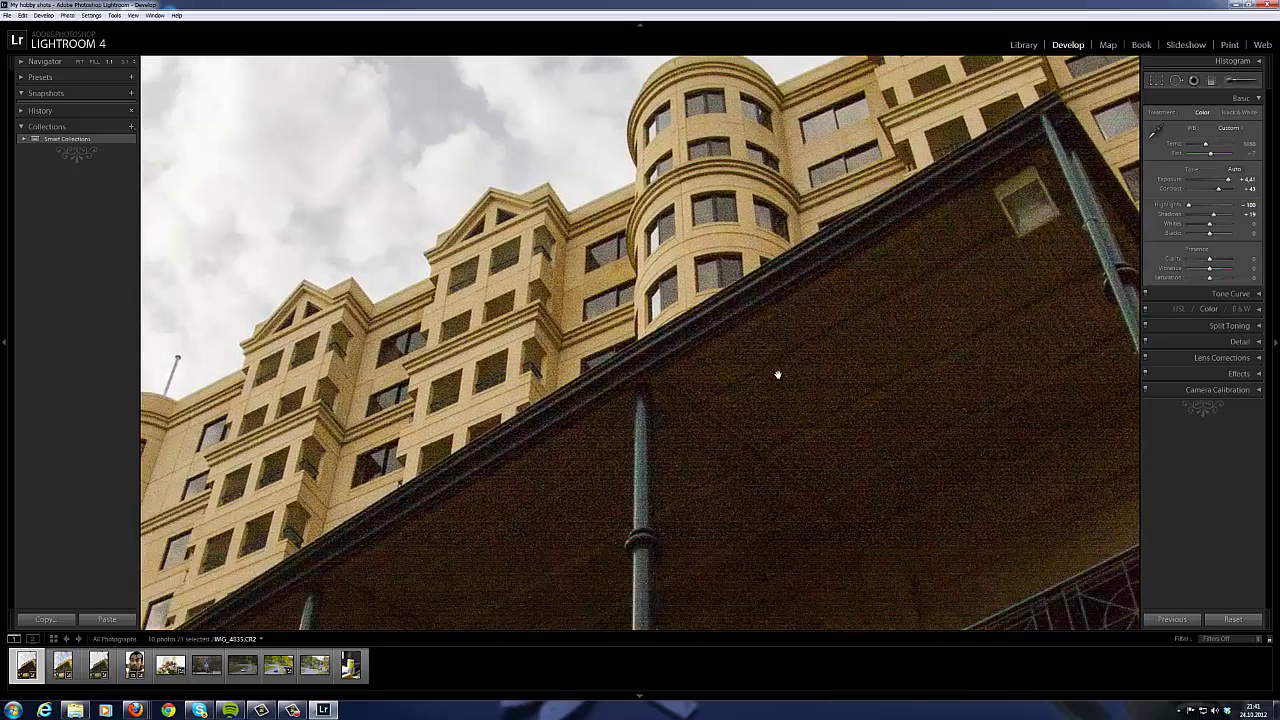
drag(774, 371, 806, 214)
drag(857, 471, 801, 414)
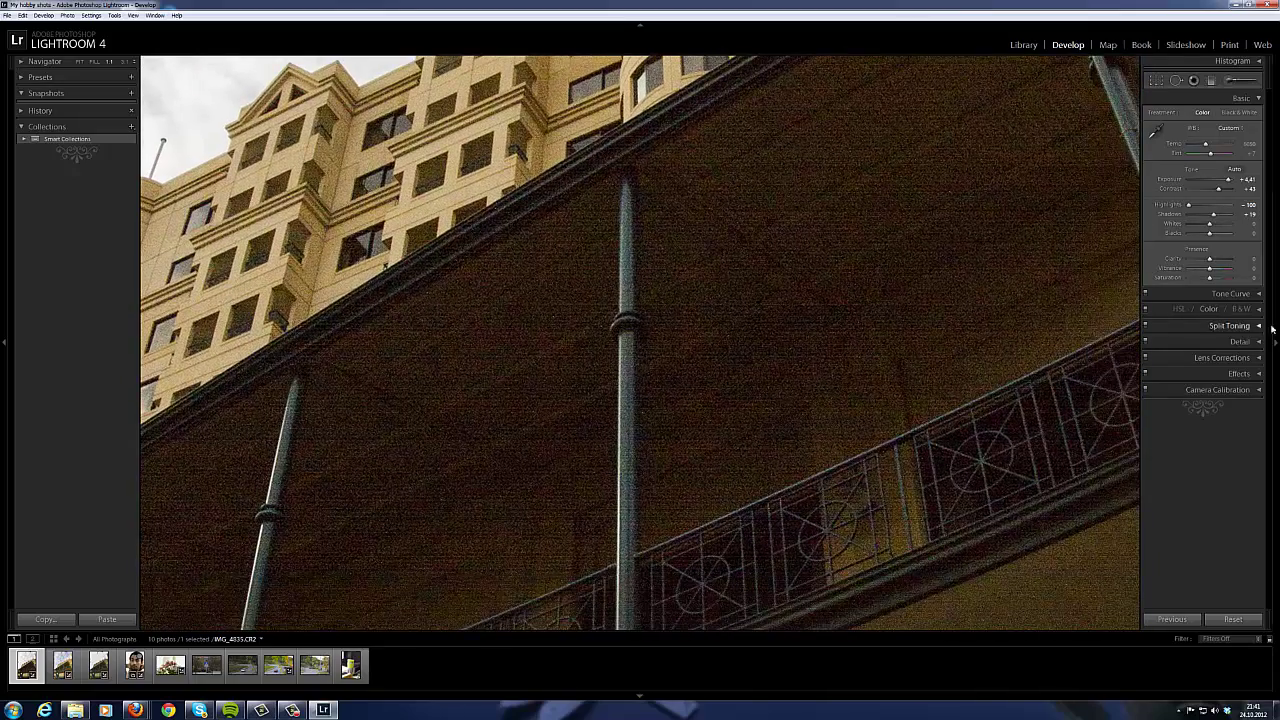
- In the Detail panel, raise Luminance noise reduction while checking the round tower and sky
click(1240, 341)
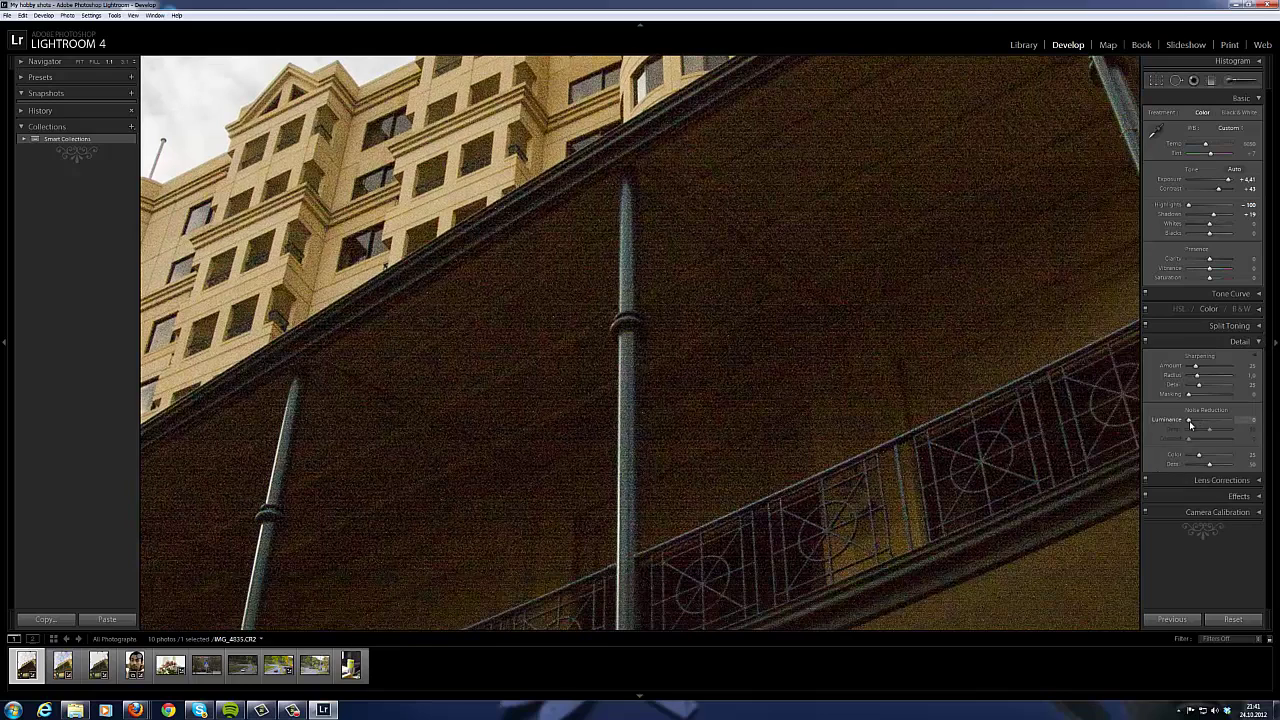
drag(1202, 417, 1201, 422)
drag(1213, 425, 1225, 427)
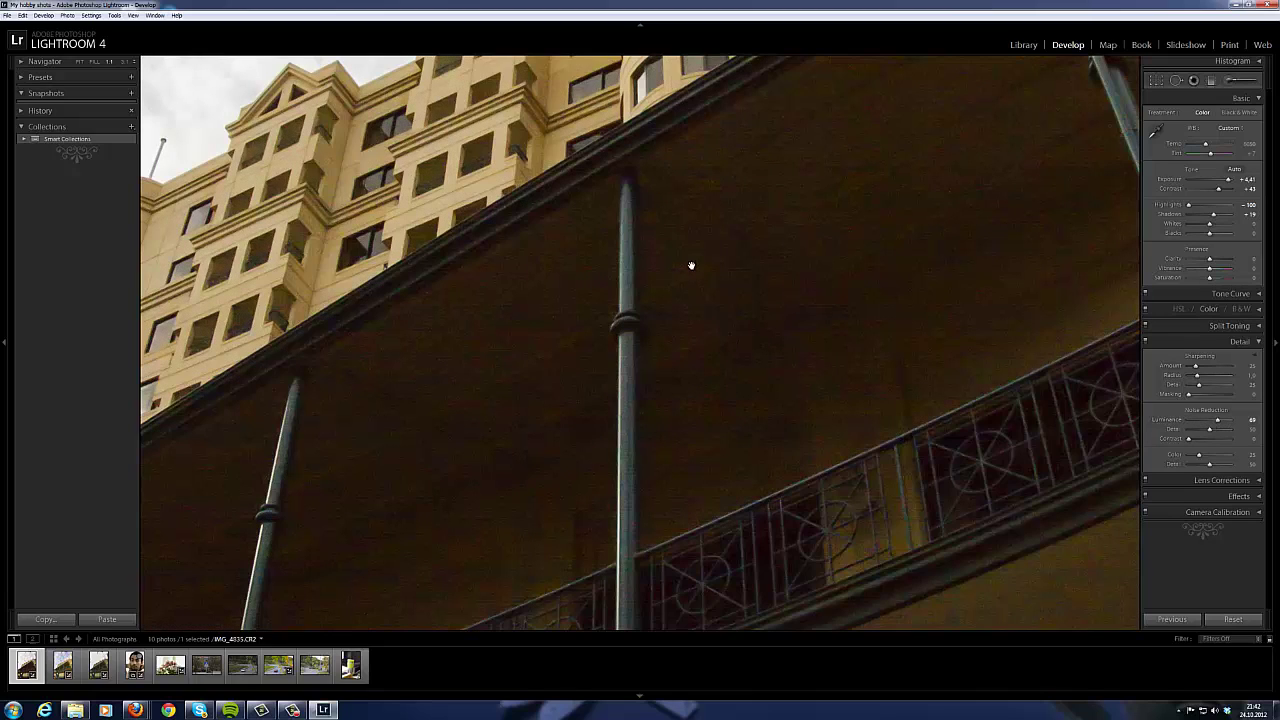
drag(791, 263, 737, 366)
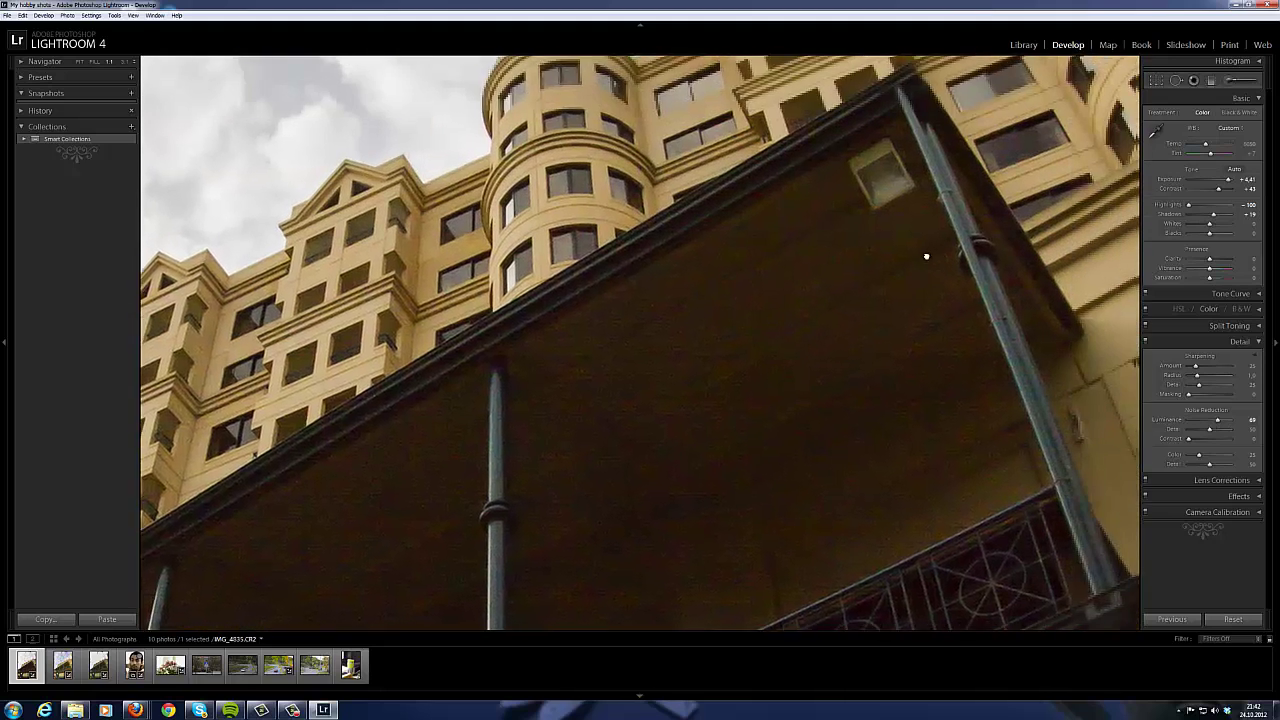
drag(926, 257, 858, 265)
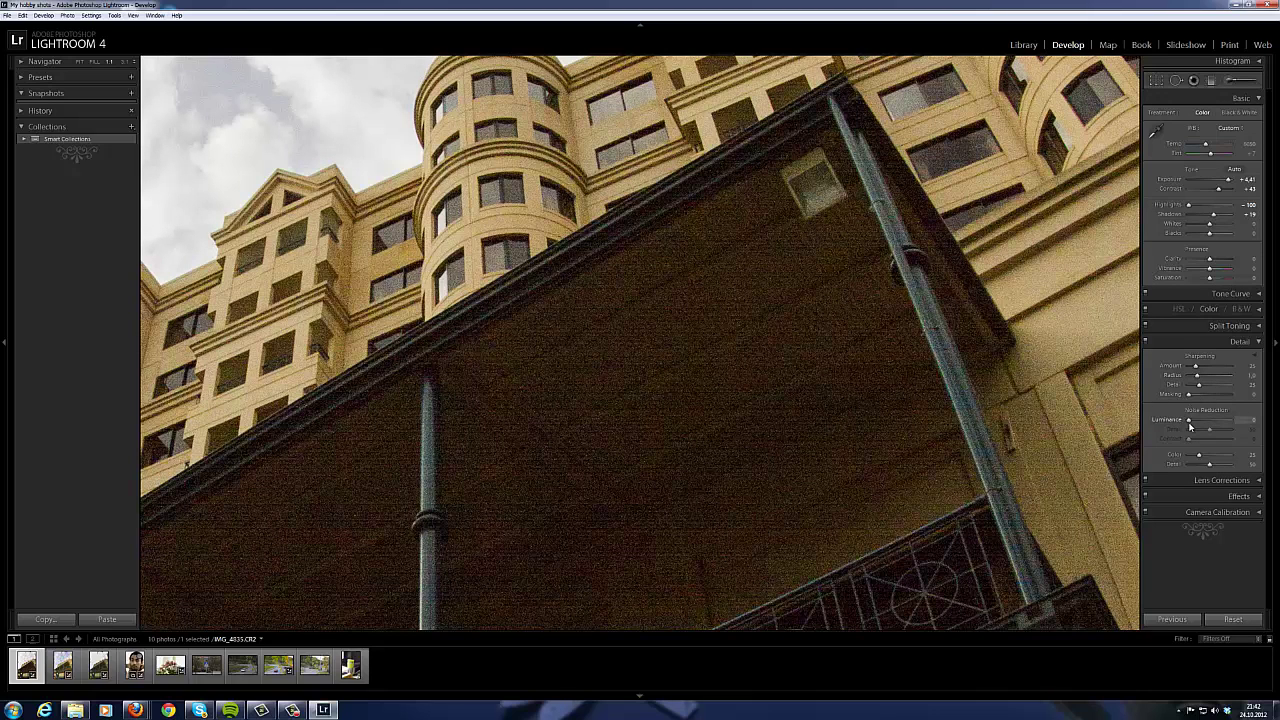
drag(1189, 420, 1216, 426)
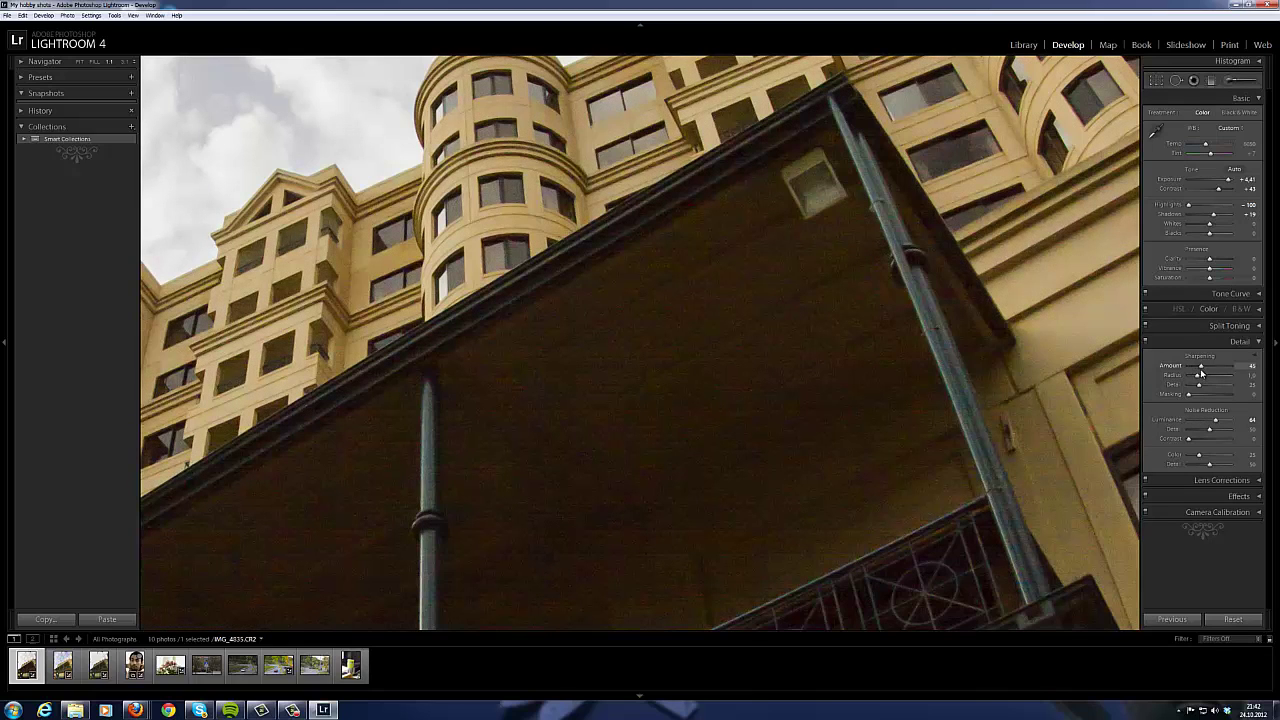
- Settle on Sharpening Amount 54 and Luminance noise reduction 53, checking sky and right-hand towers
drag(1210, 374, 1219, 366)
drag(1215, 421, 1223, 426)
drag(1218, 366, 1230, 368)
drag(674, 369, 726, 531)
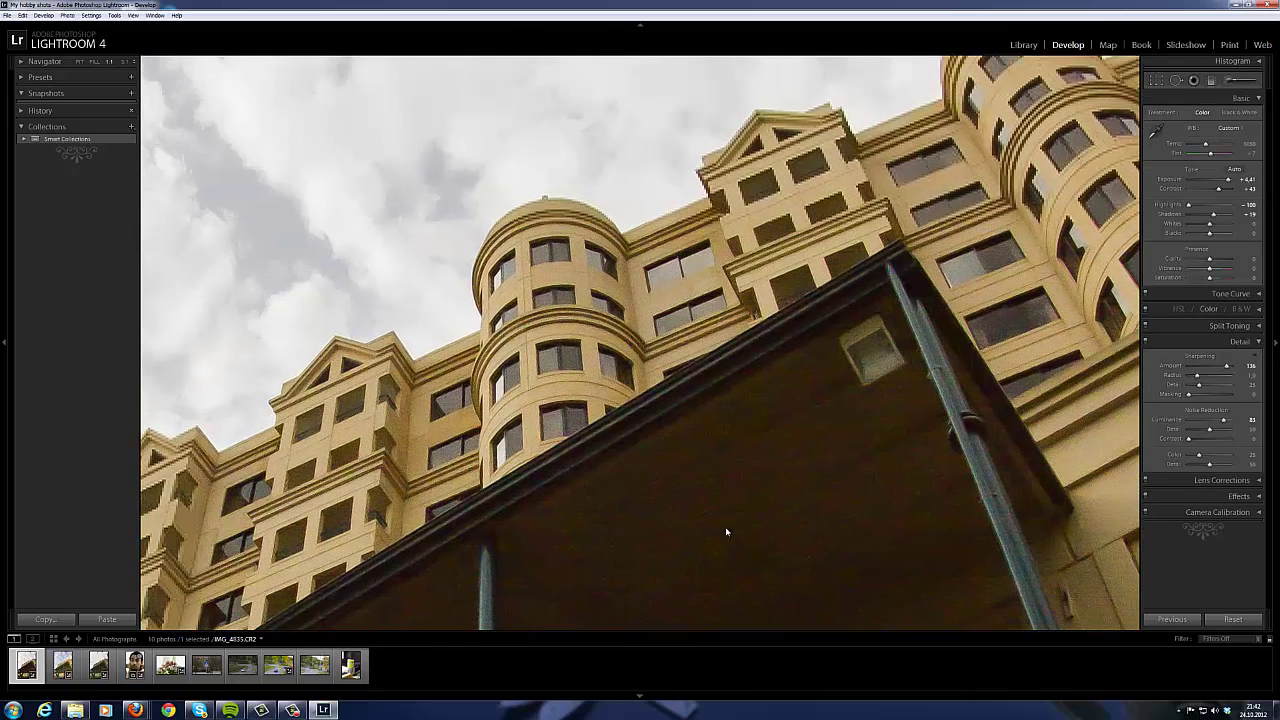
drag(1067, 212, 882, 266)
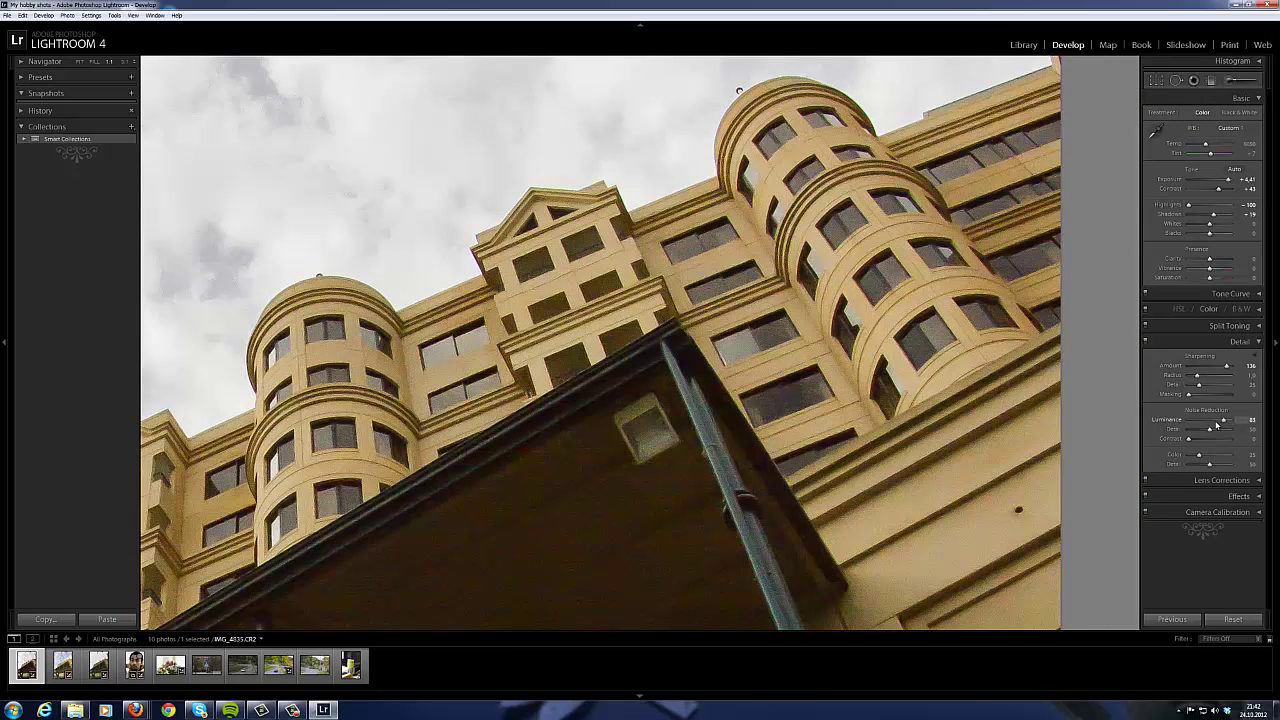
drag(1213, 425, 1209, 424)
drag(1226, 367, 1202, 372)
- Switch to the third photo, IMG_4337, fit it in view and show its original
click(571, 414)
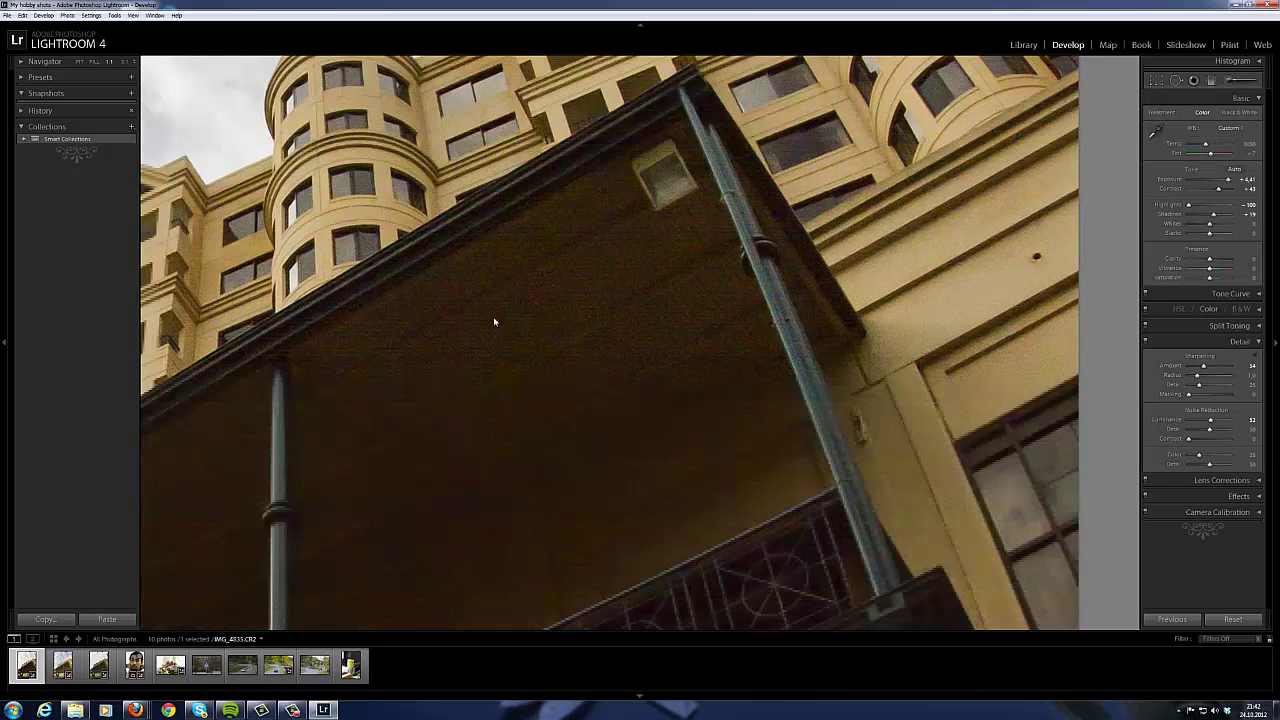
click(98, 665)
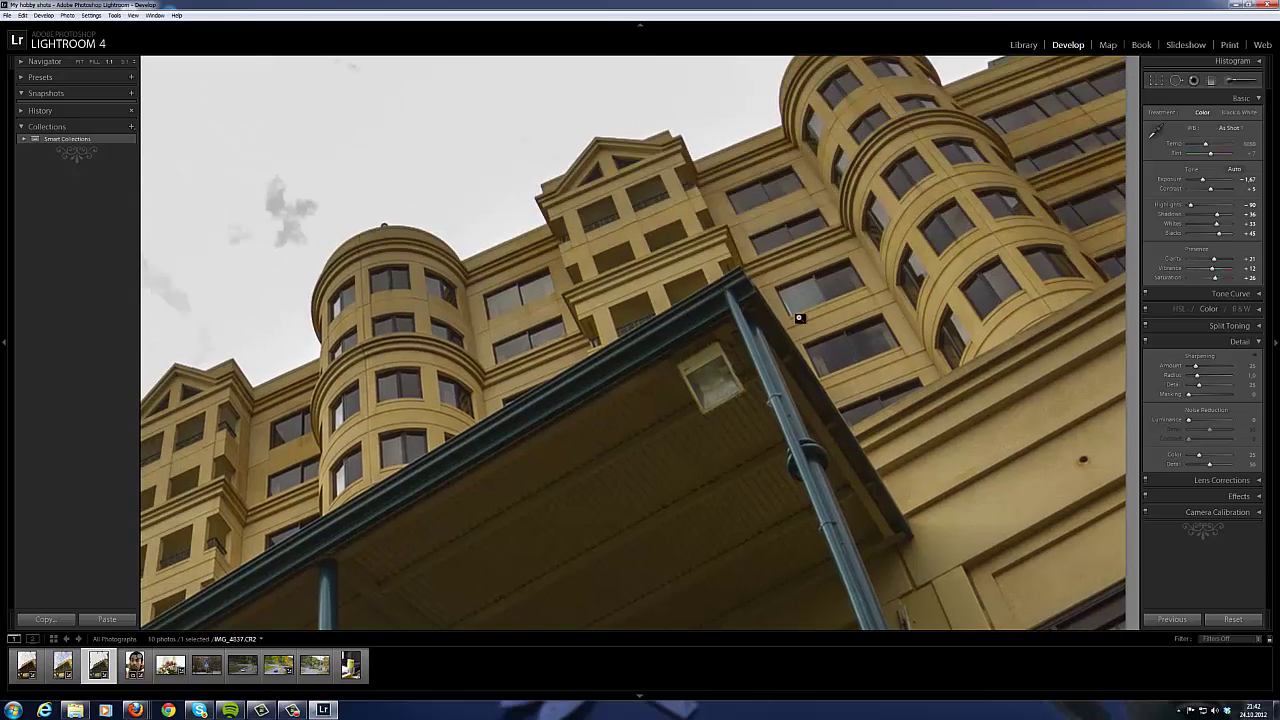
click(799, 318)
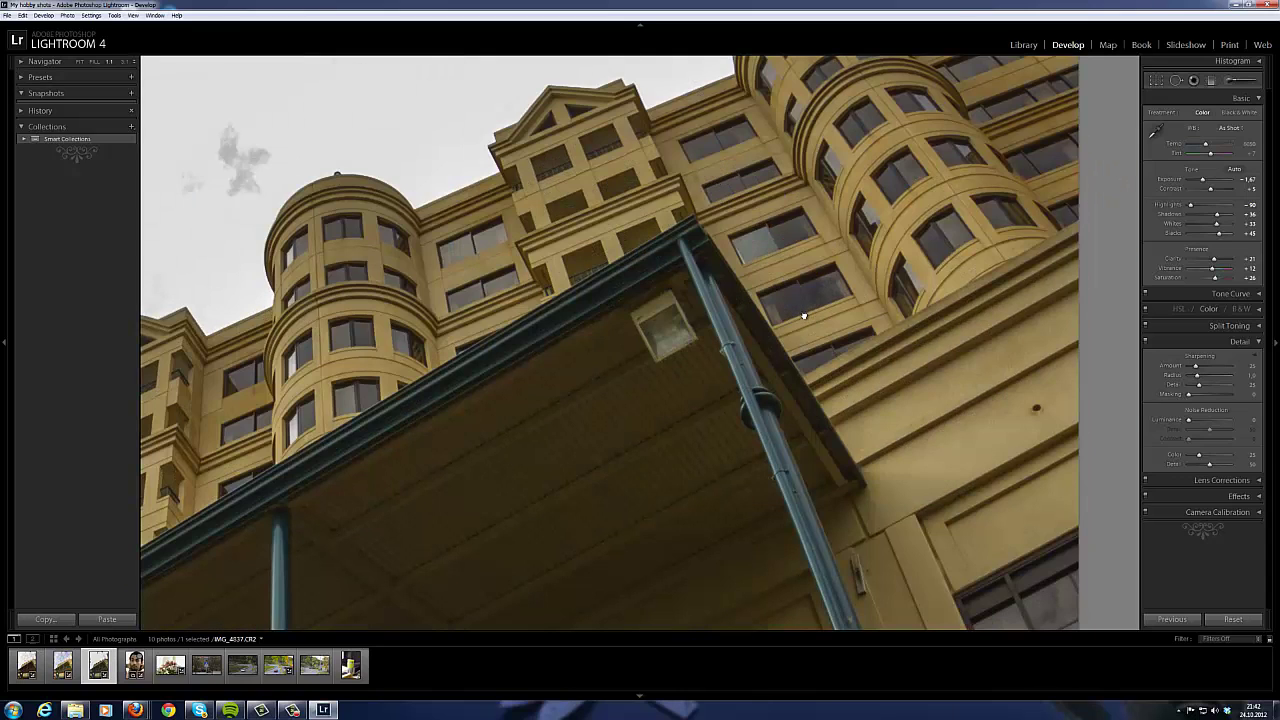
click(803, 316)
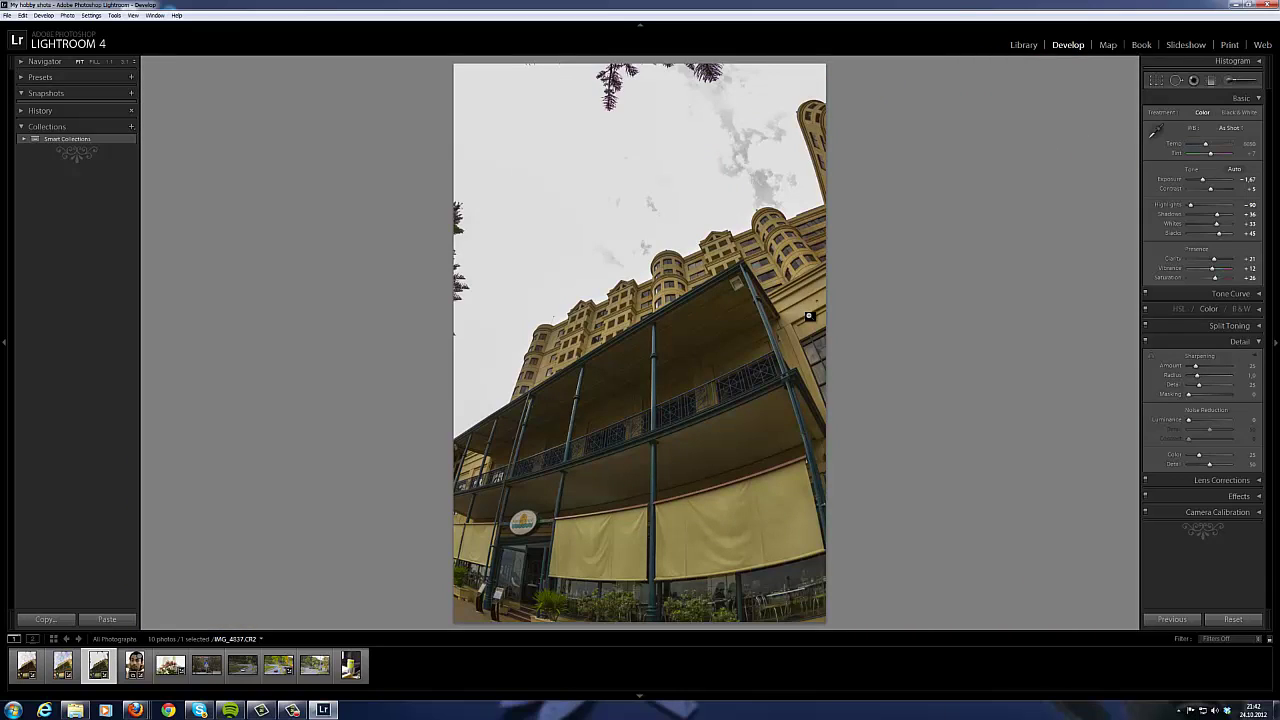
key(backslash)
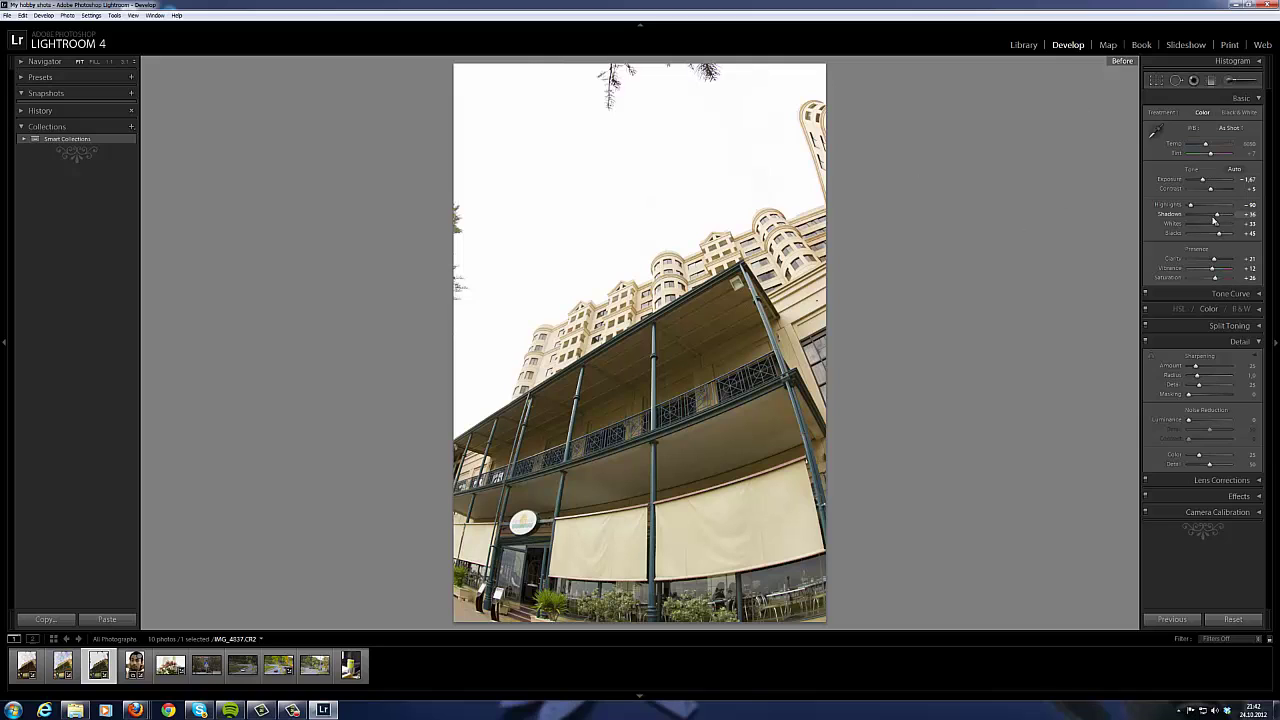
- Reset Exposure, Contrast, Highlights, Shadows, Whites, Blacks, Clarity and Vibrance to zero
double_click(1203, 181)
double_click(1205, 188)
double_click(1191, 206)
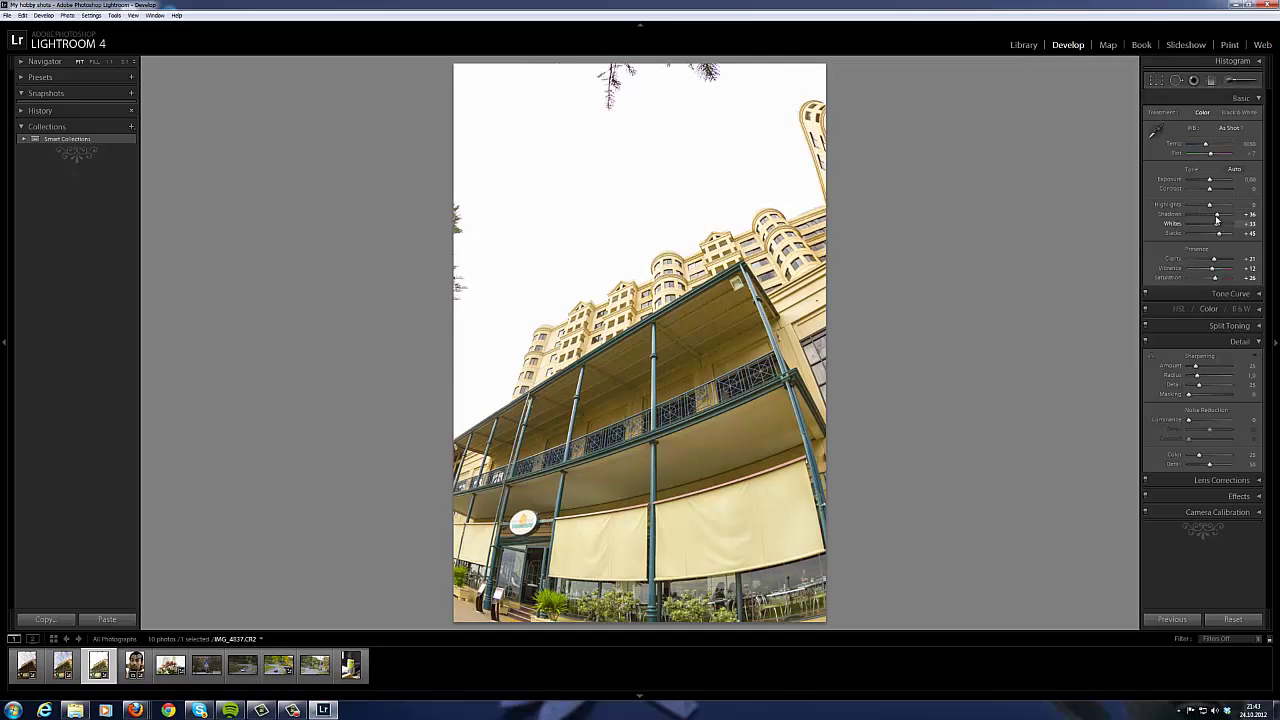
double_click(1216, 223)
double_click(1219, 233)
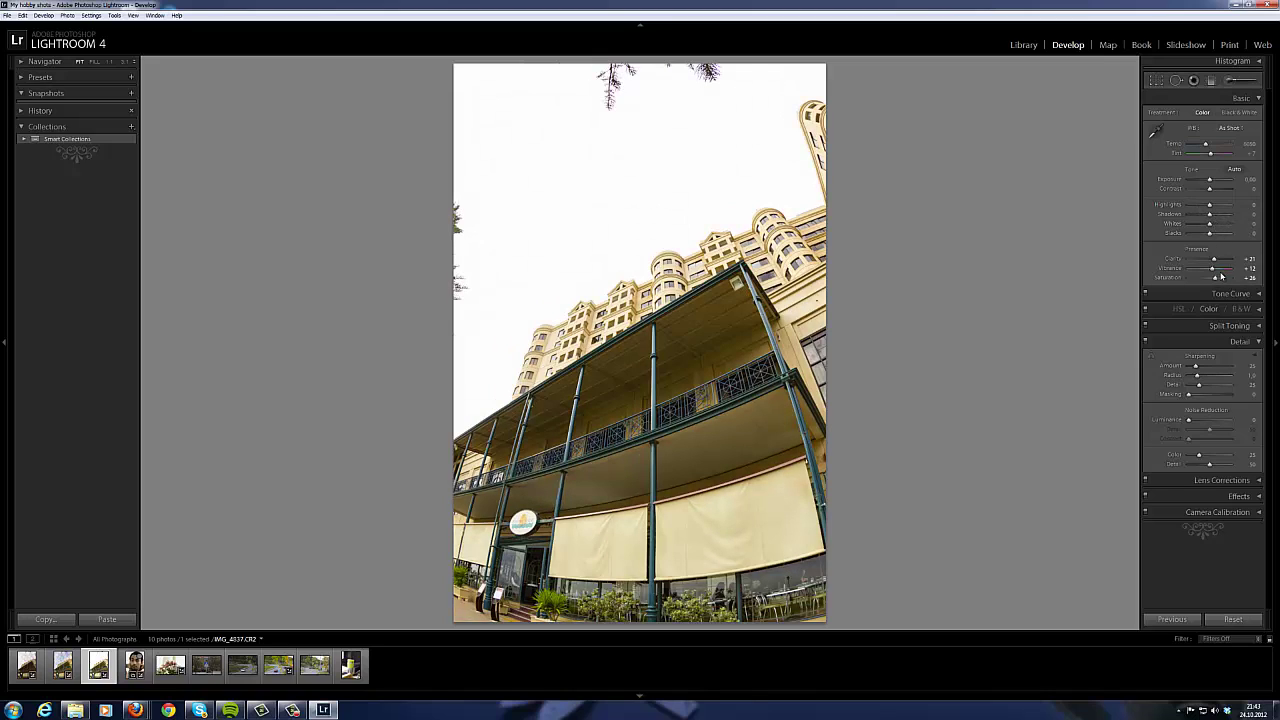
double_click(1214, 259)
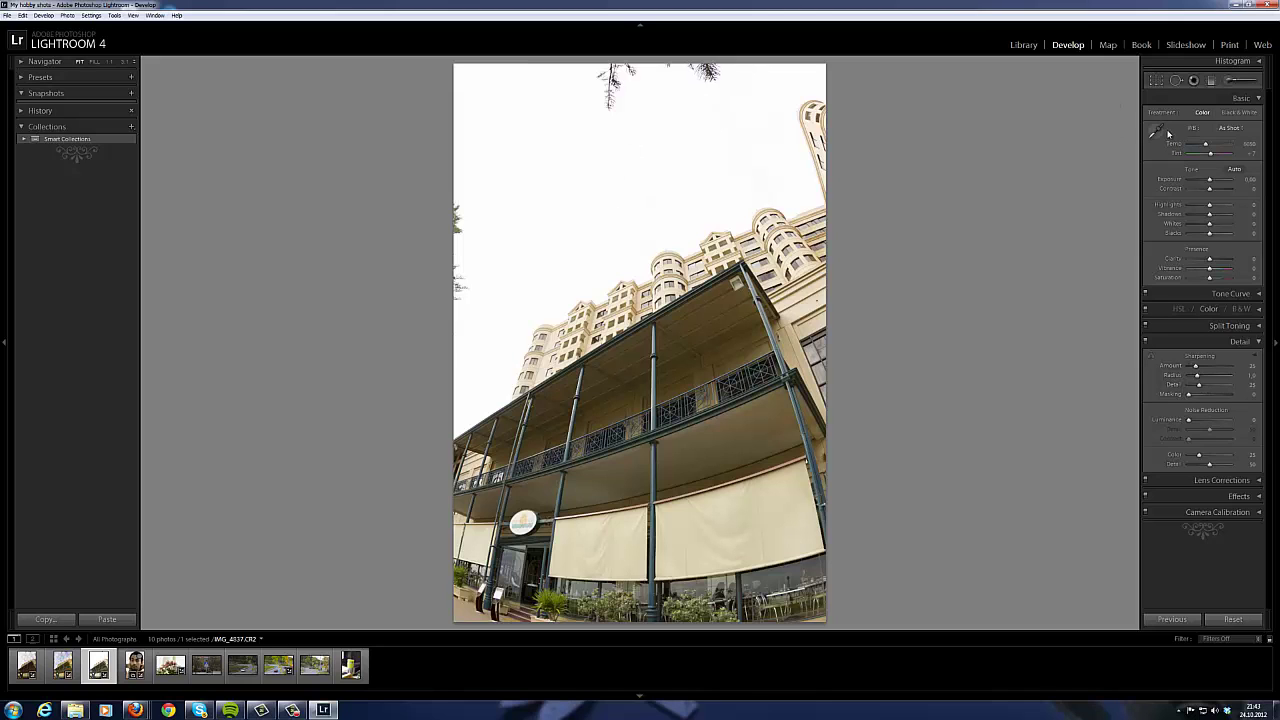
- Lower exposure, set Highlights −100, Whites +69, Blacks +60, Clarity +14 and Vibrance +10
drag(1210, 180, 1205, 187)
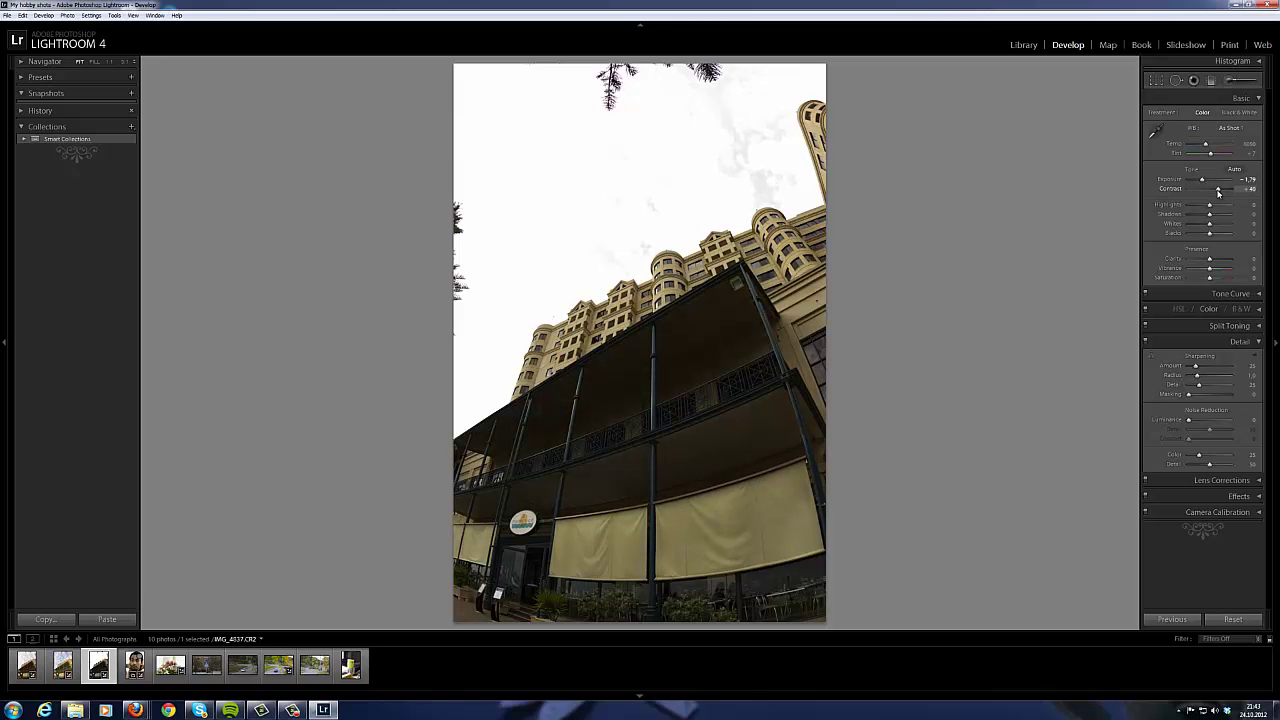
drag(1201, 207, 1196, 207)
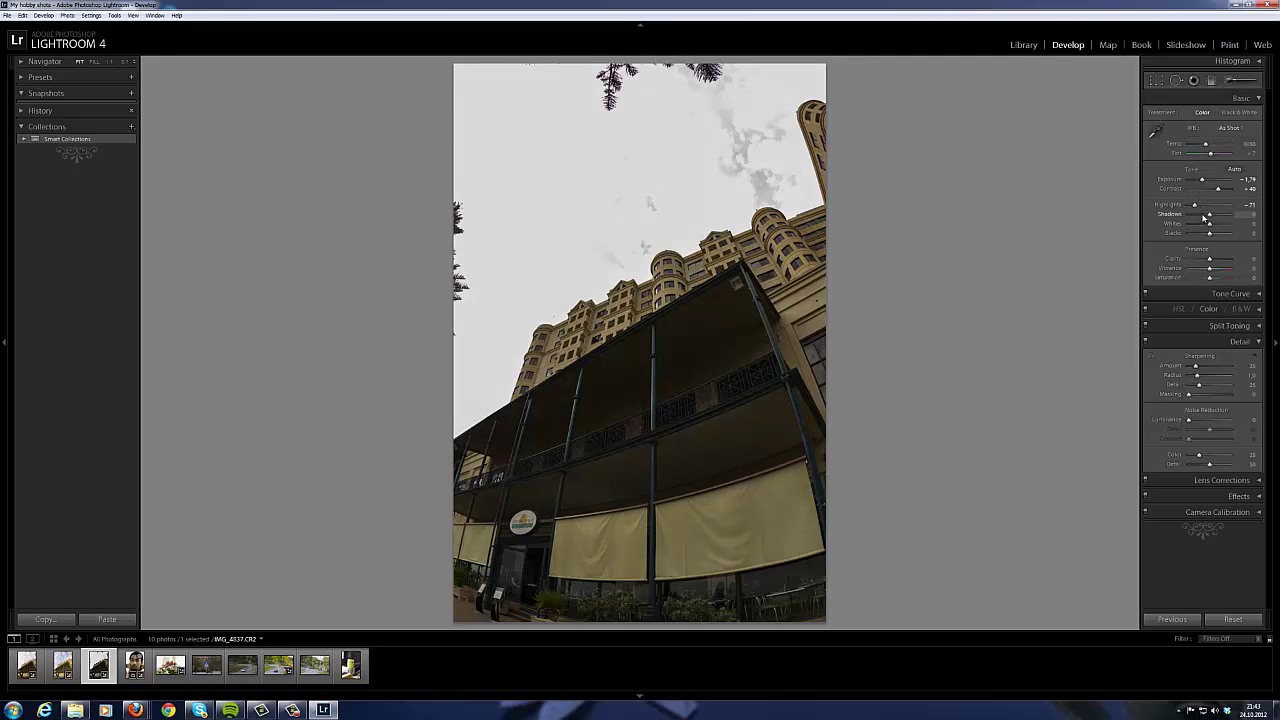
drag(1209, 224, 1224, 226)
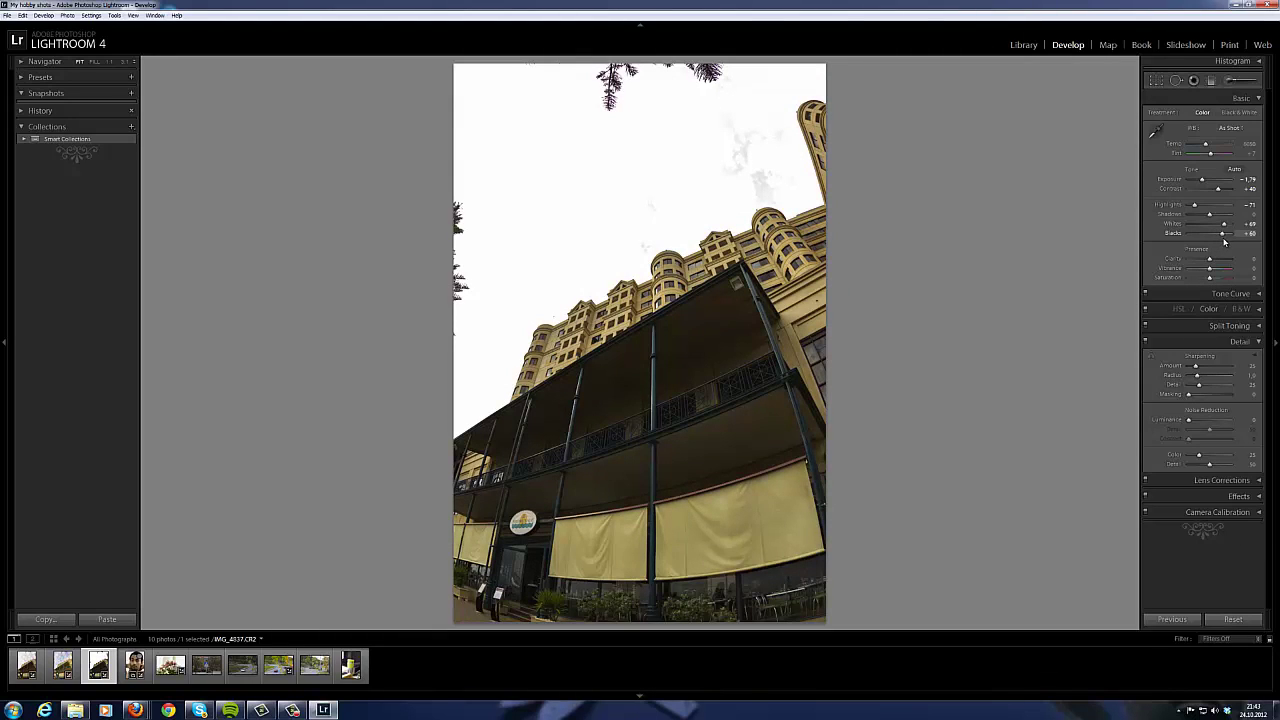
mouse_move(1223, 233)
mouse_down()
mouse_move(1187, 206)
mouse_move(1204, 181)
mouse_up()
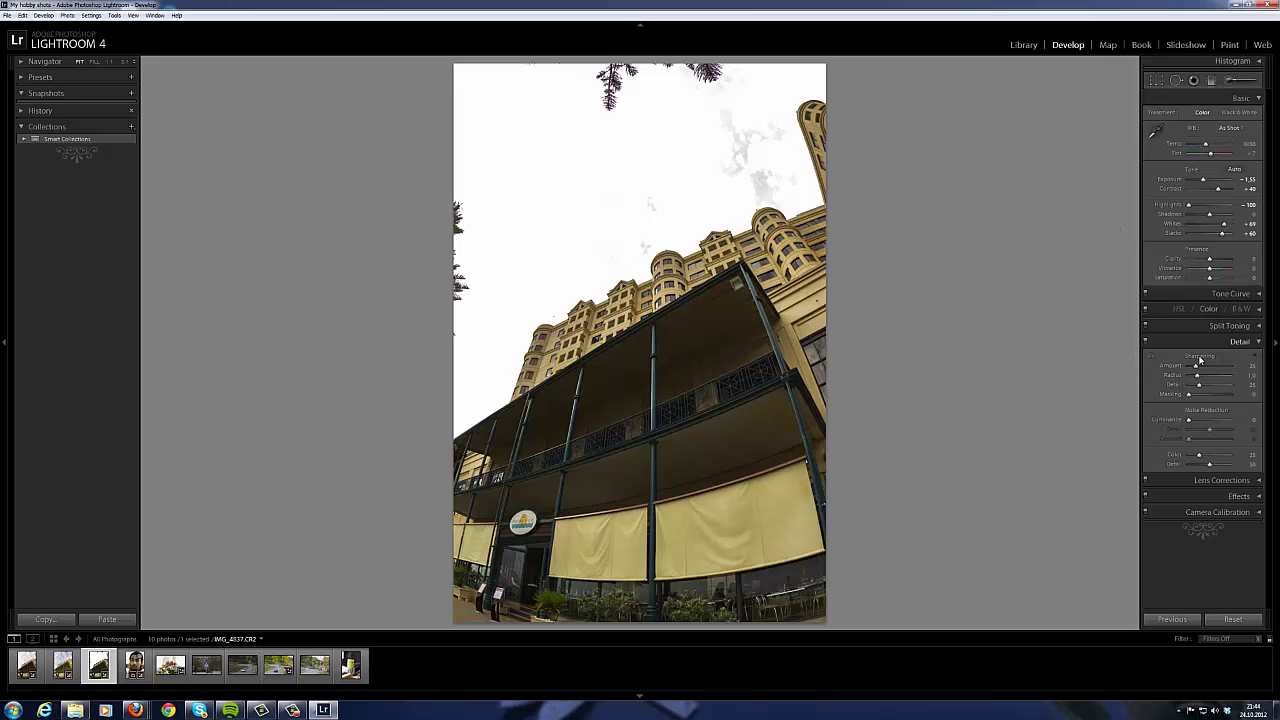
drag(1209, 260, 1212, 262)
- Show the balcony photo's Before/After side by side at 1:1 across the balcony ceiling
key(backslash)
key(backslash)
key(backslash)
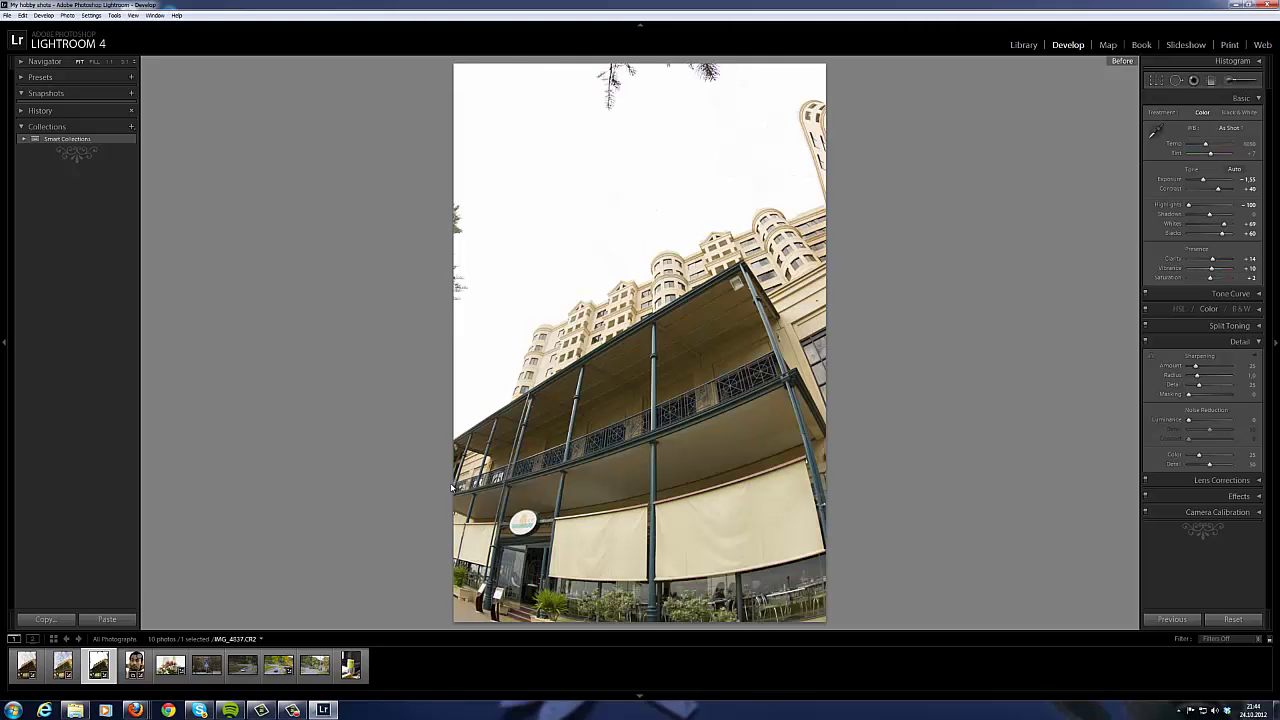
key(backslash)
key(y)
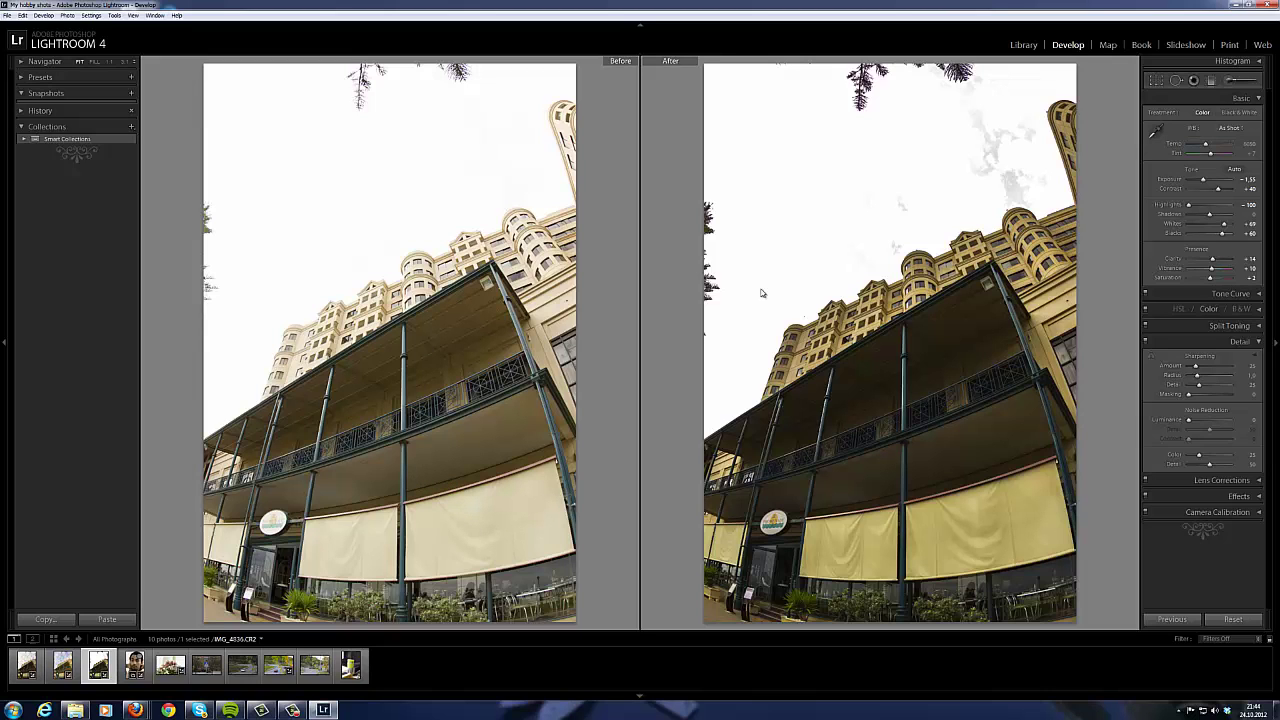
click(866, 346)
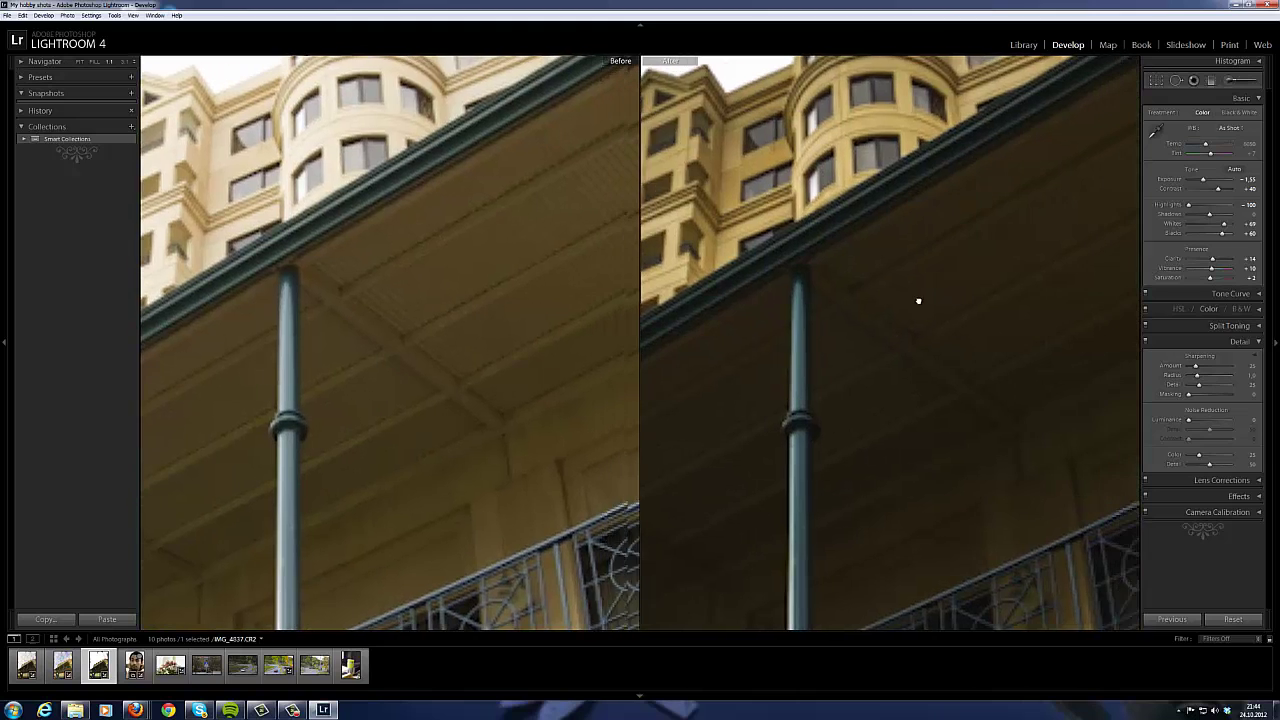
drag(983, 306, 830, 305)
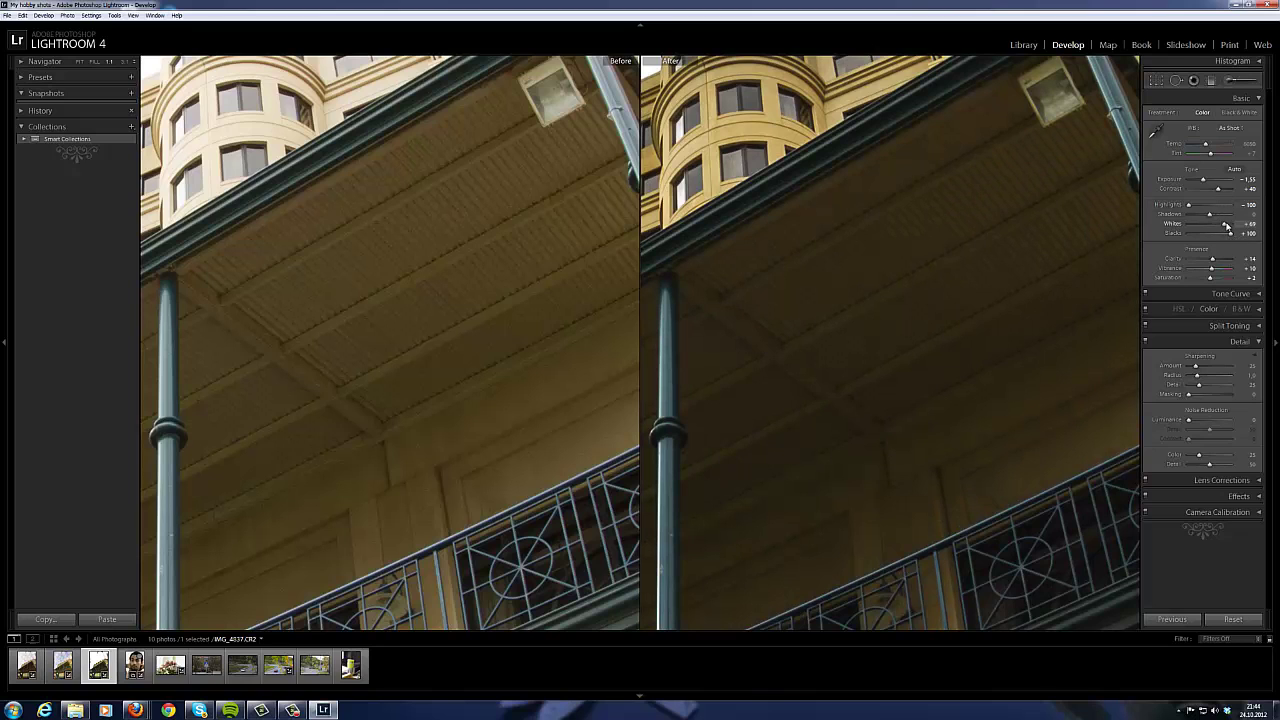
- Fine-tune Whites and Exposure, lowering both to bring back the sky clouds
drag(1223, 224, 1233, 226)
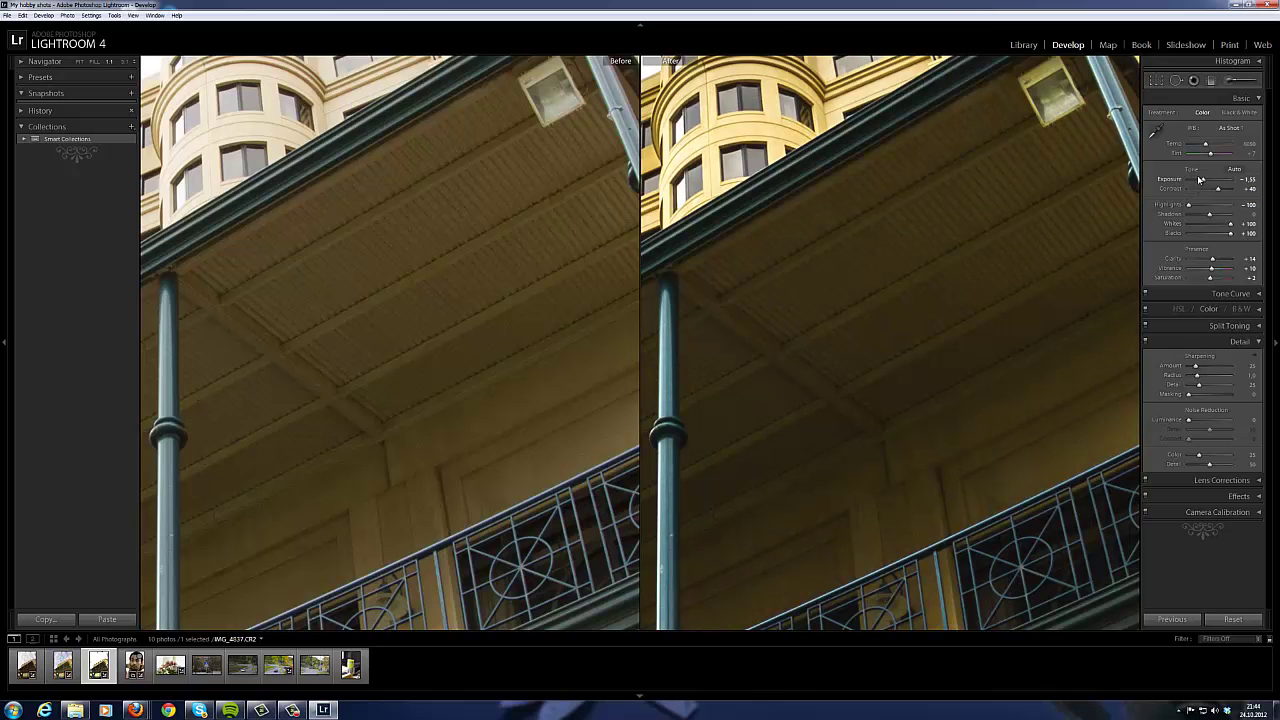
drag(1203, 180, 1207, 181)
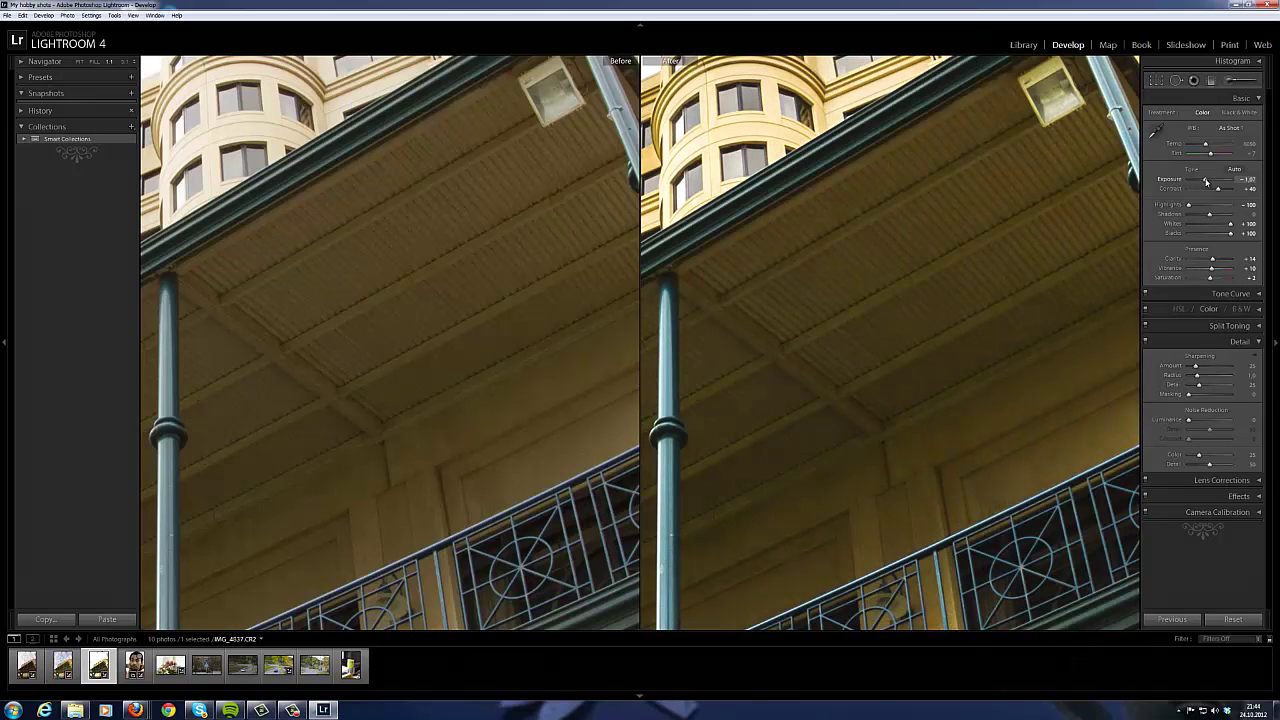
click(961, 313)
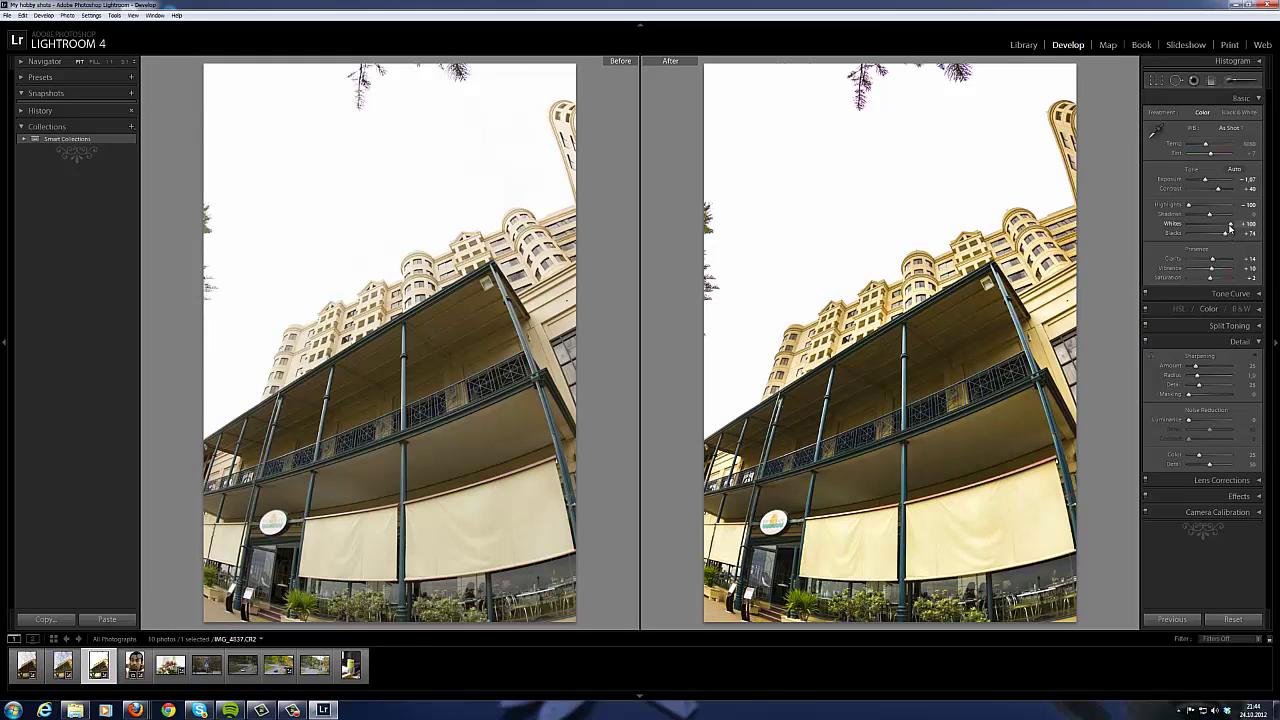
drag(1230, 223, 1224, 223)
drag(1205, 179, 1219, 192)
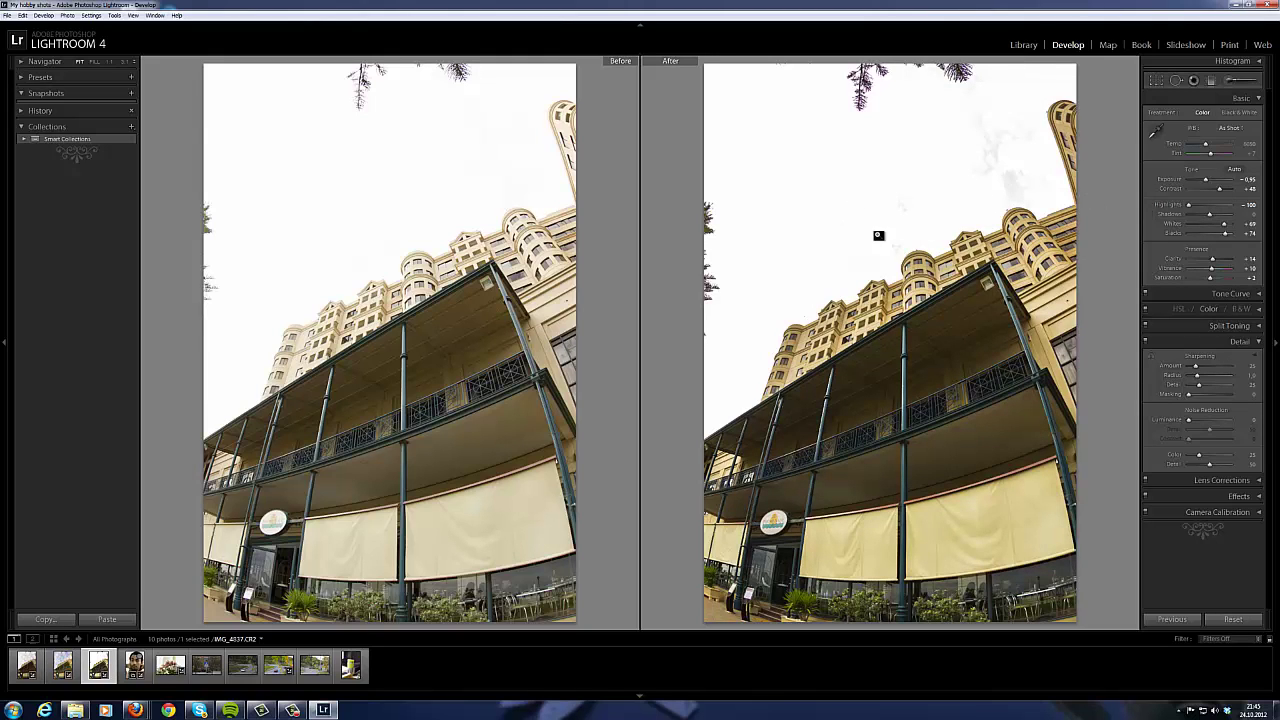
mouse_move(1206, 182)
mouse_down()
mouse_move(1187, 183)
mouse_move(1209, 185)
mouse_move(1221, 235)
mouse_up()
- Raise Blacks and Whites in a close-up, then open the first photo, IMG_4335
click(930, 345)
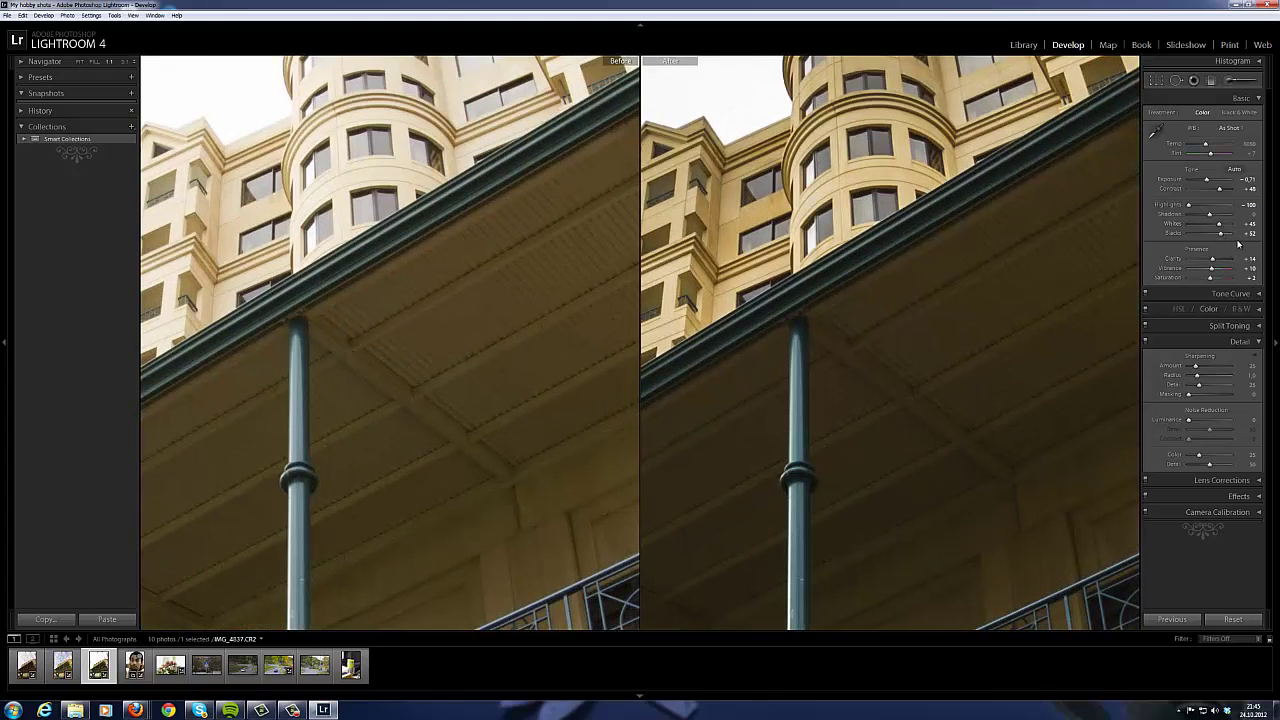
drag(1224, 236, 1228, 224)
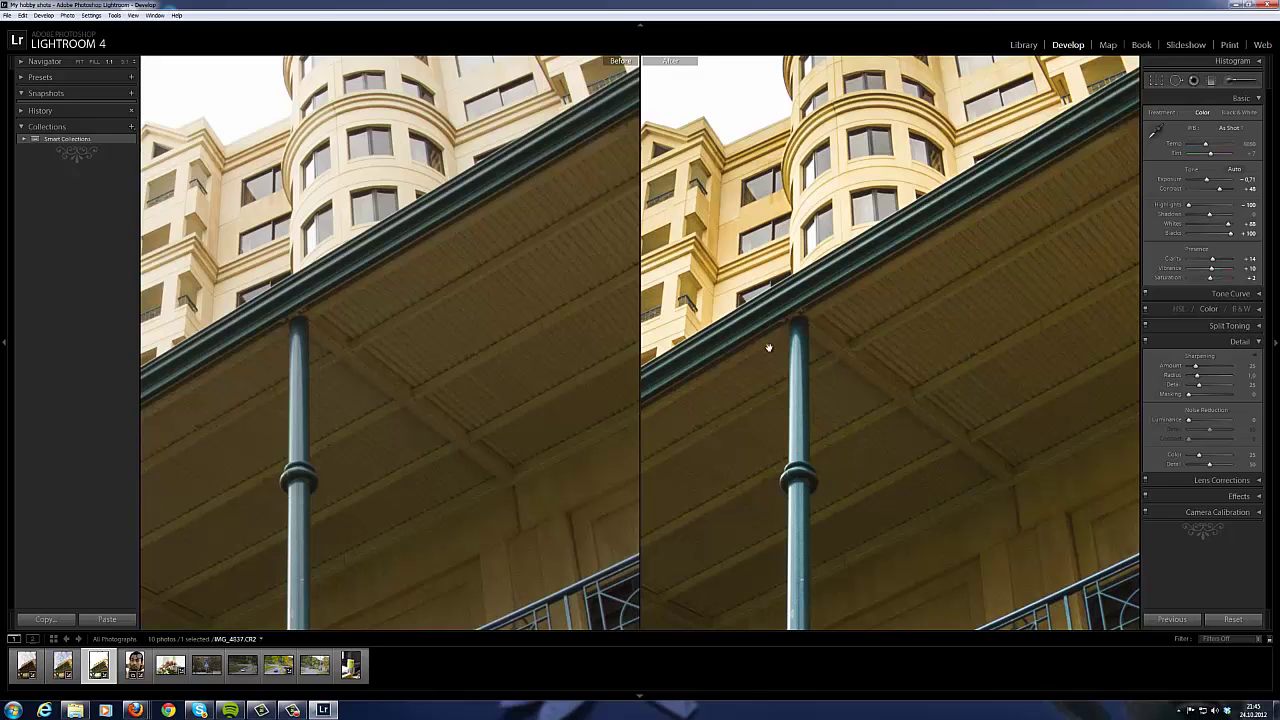
click(26, 665)
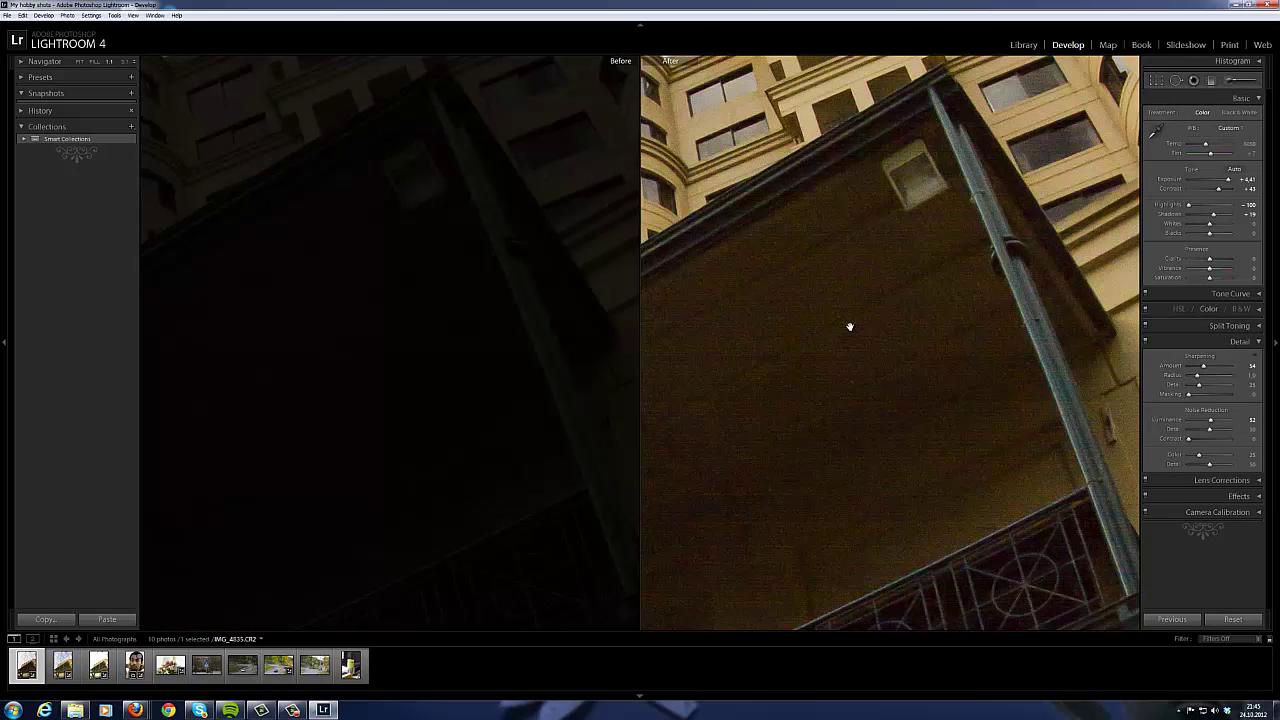
- Check other photos' Before/After, then return to IMG_4337 in a single full view
mouse_move(835, 174)
mouse_down()
mouse_move(829, 434)
mouse_move(906, 483)
mouse_up()
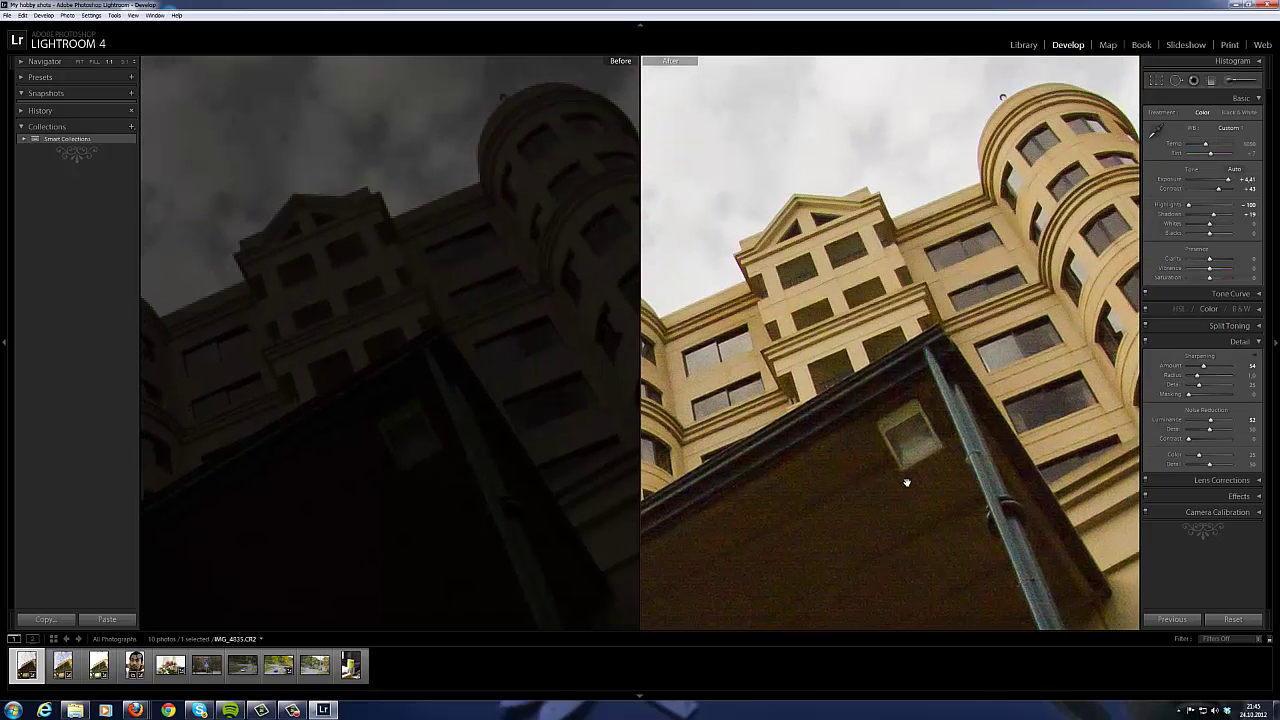
drag(872, 413, 863, 234)
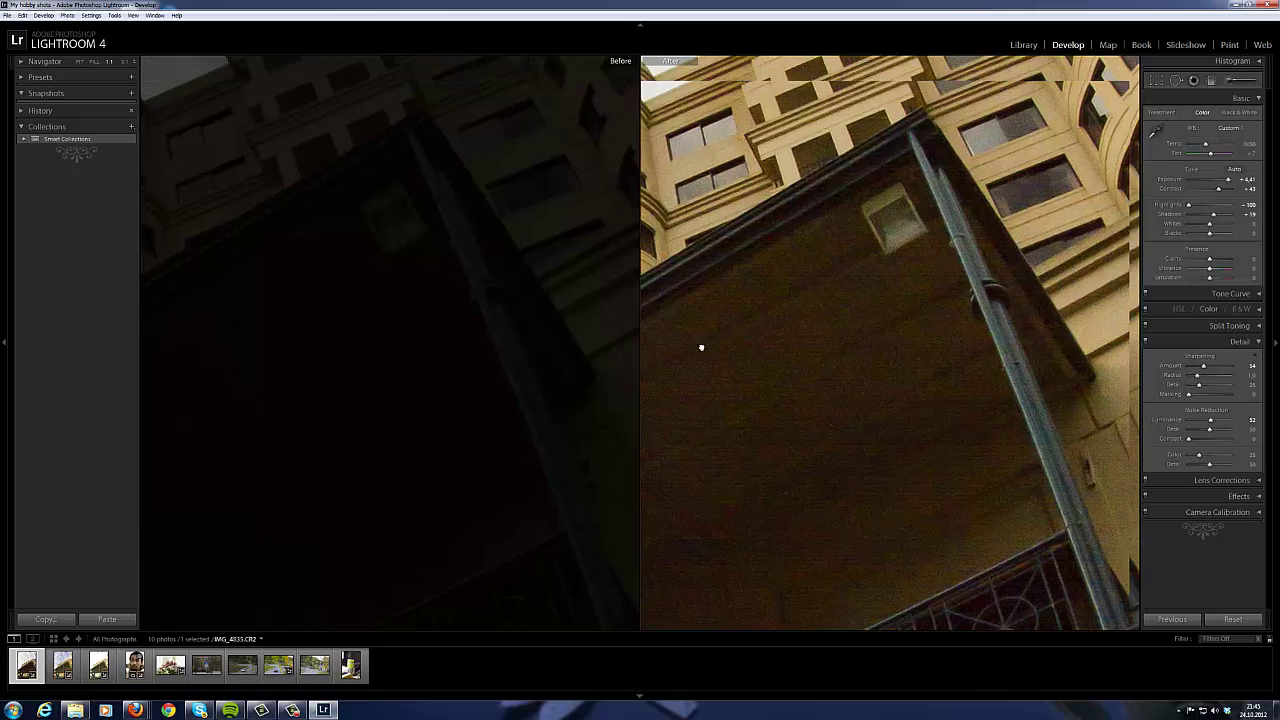
drag(700, 346, 765, 425)
click(257, 675)
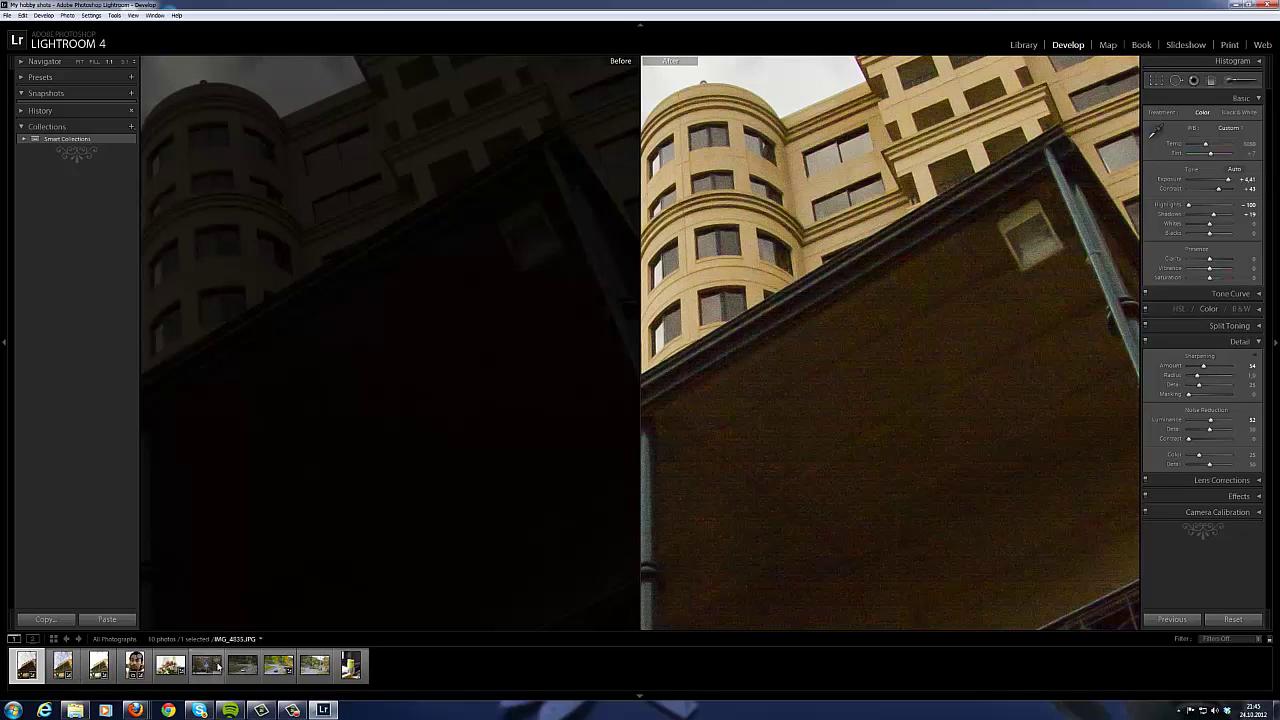
click(99, 673)
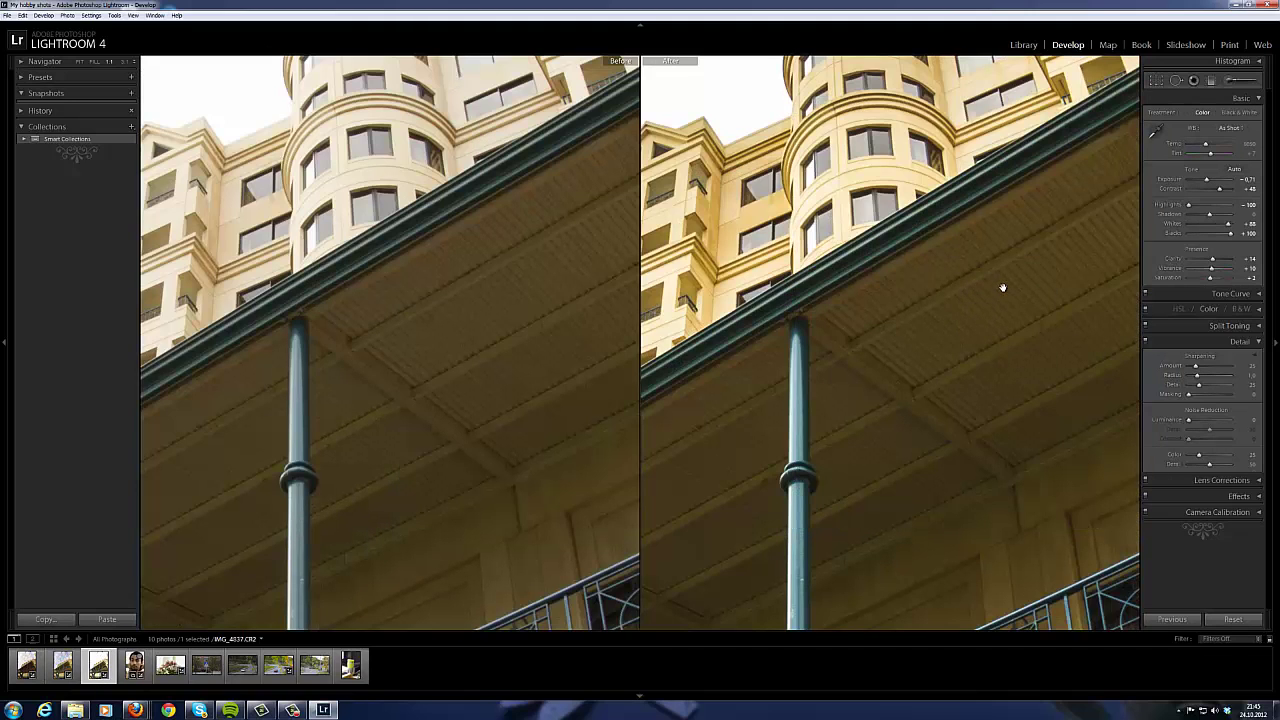
click(1003, 288)
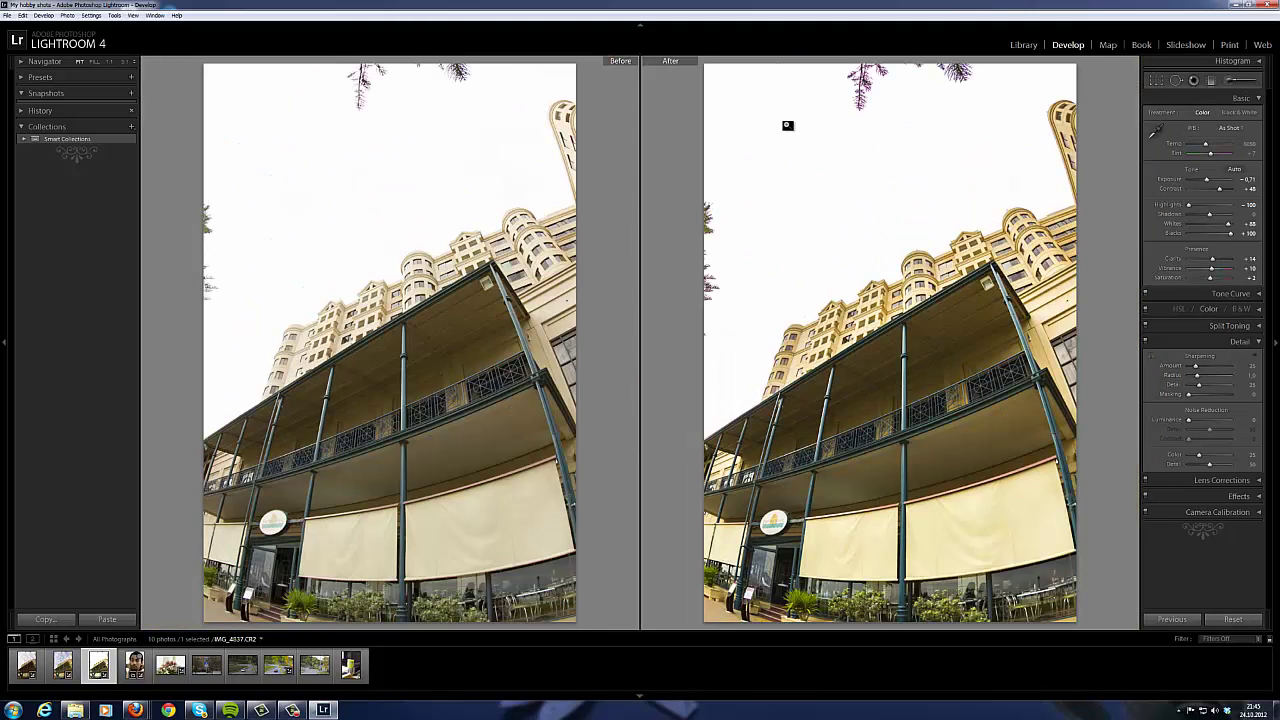
key(y)
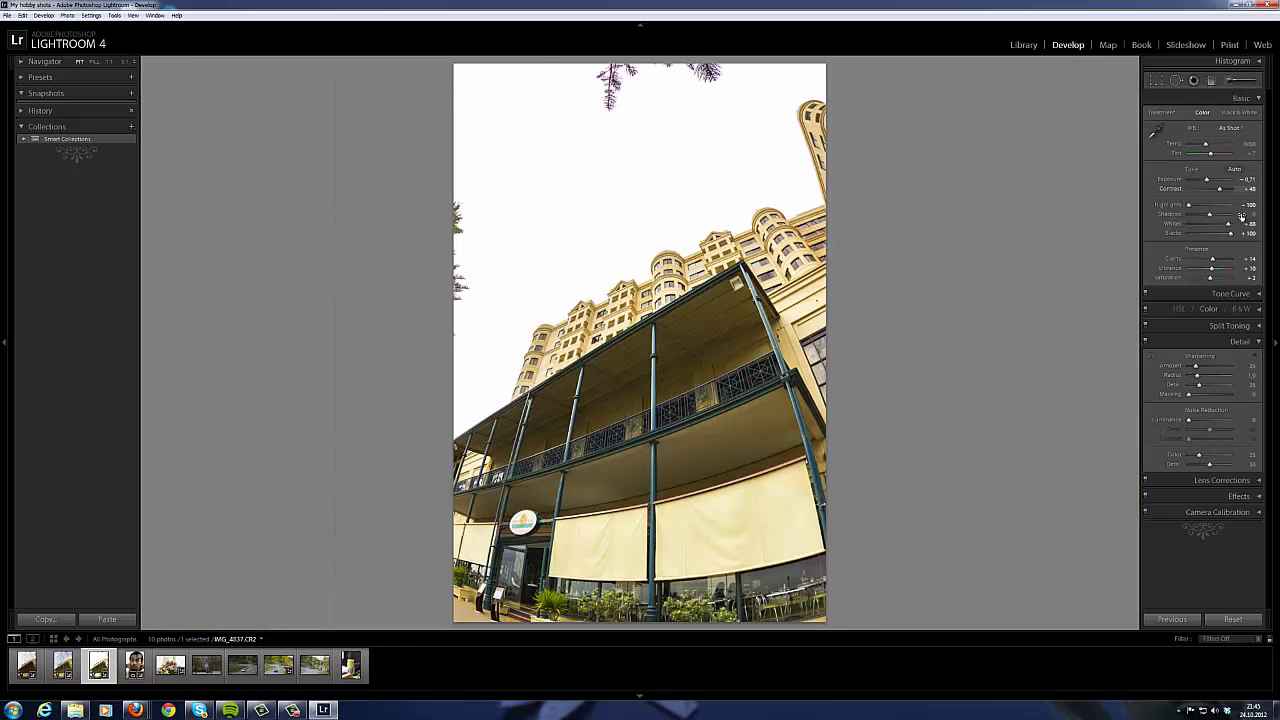
- Ease Exposure to −0.95 and Whites to +69, then show Lens Corrections instead of Detail
drag(1208, 182, 1224, 223)
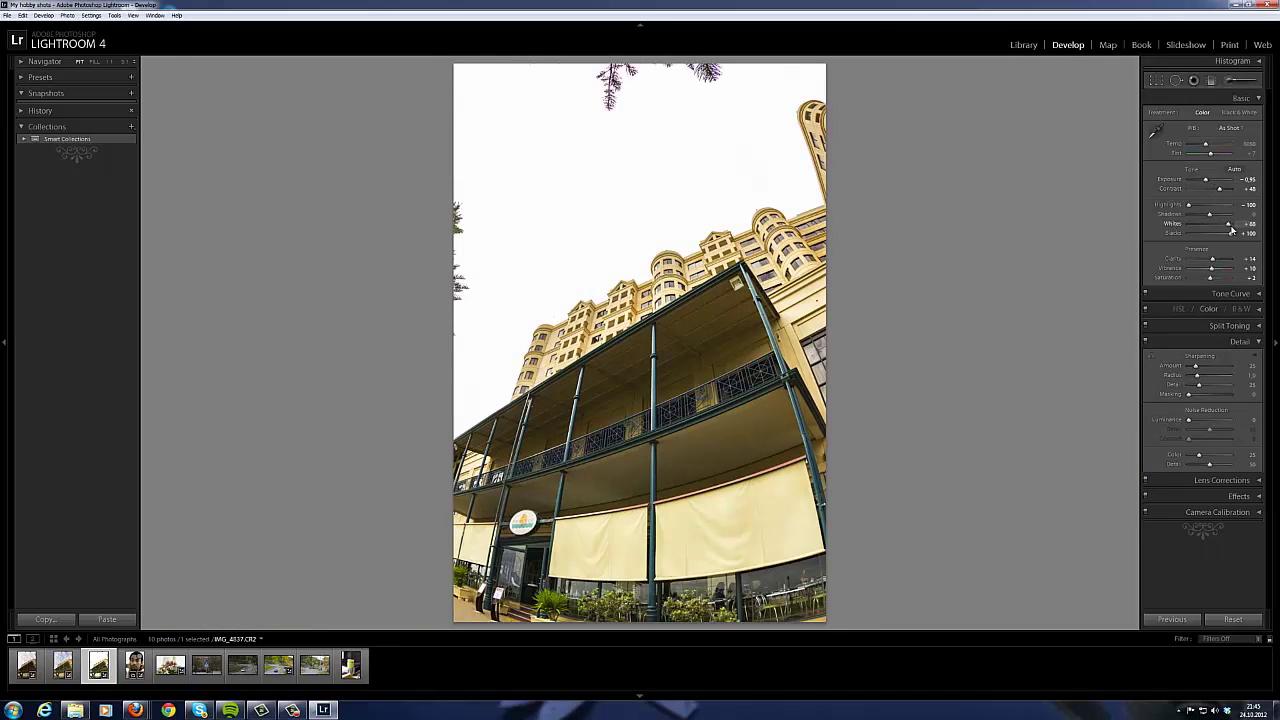
click(1257, 342)
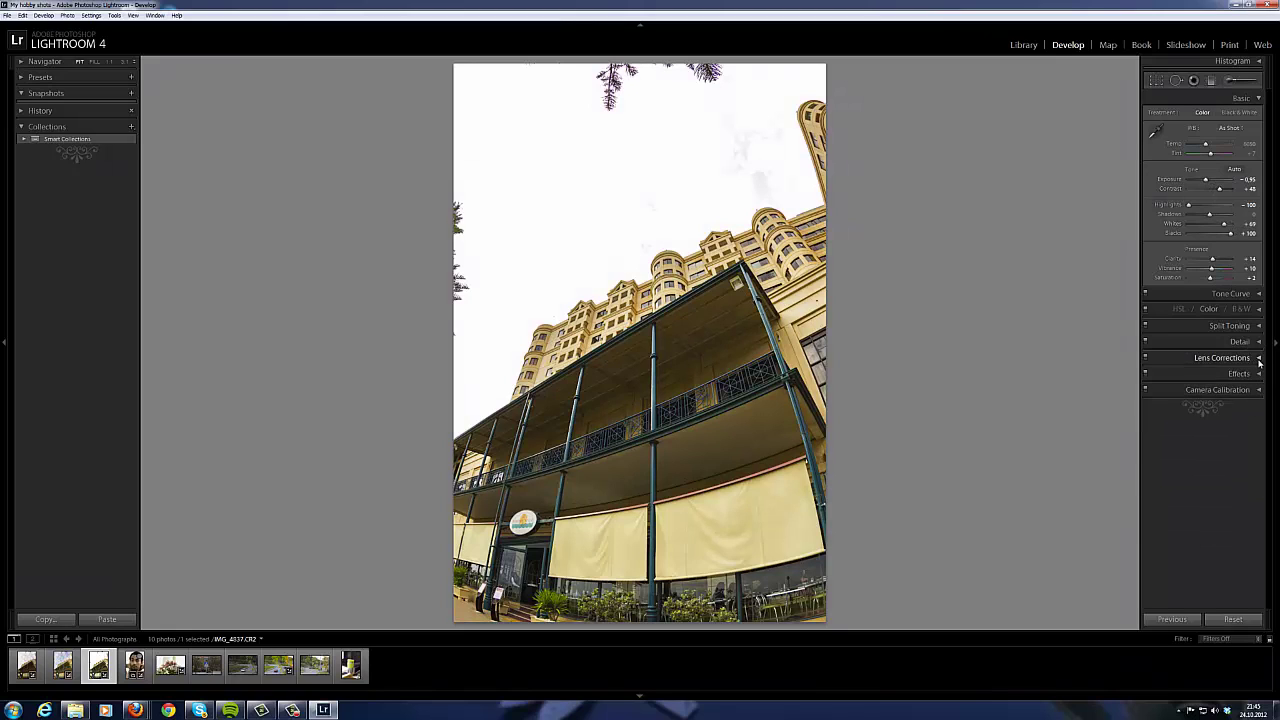
click(1257, 358)
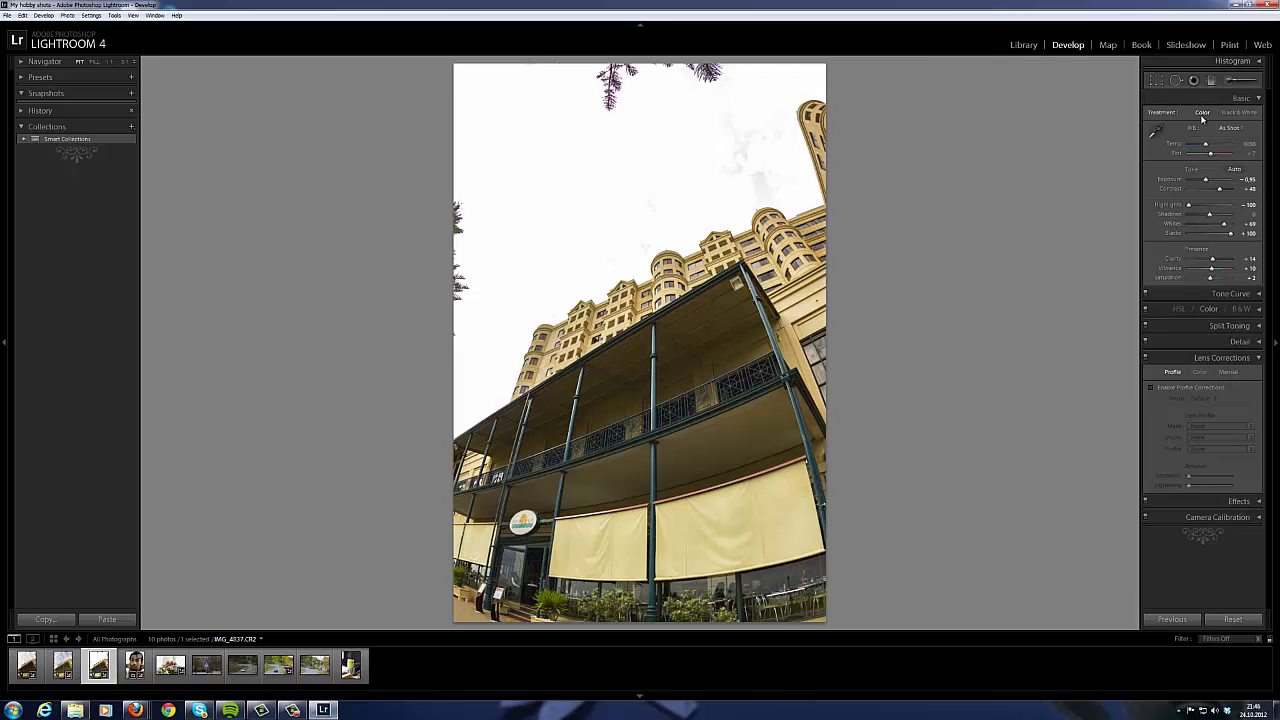
- Show the Histogram and the highlight clipping warning, flagging the blown-out sky
click(1273, 77)
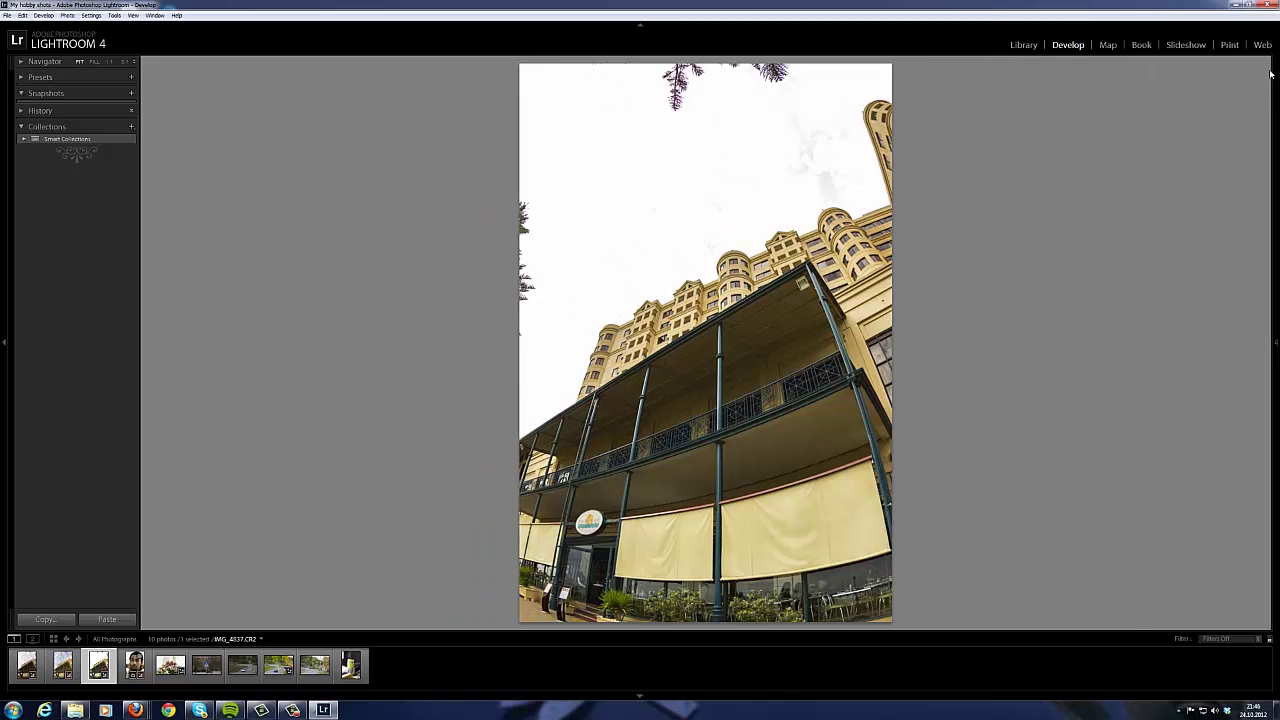
click(1272, 334)
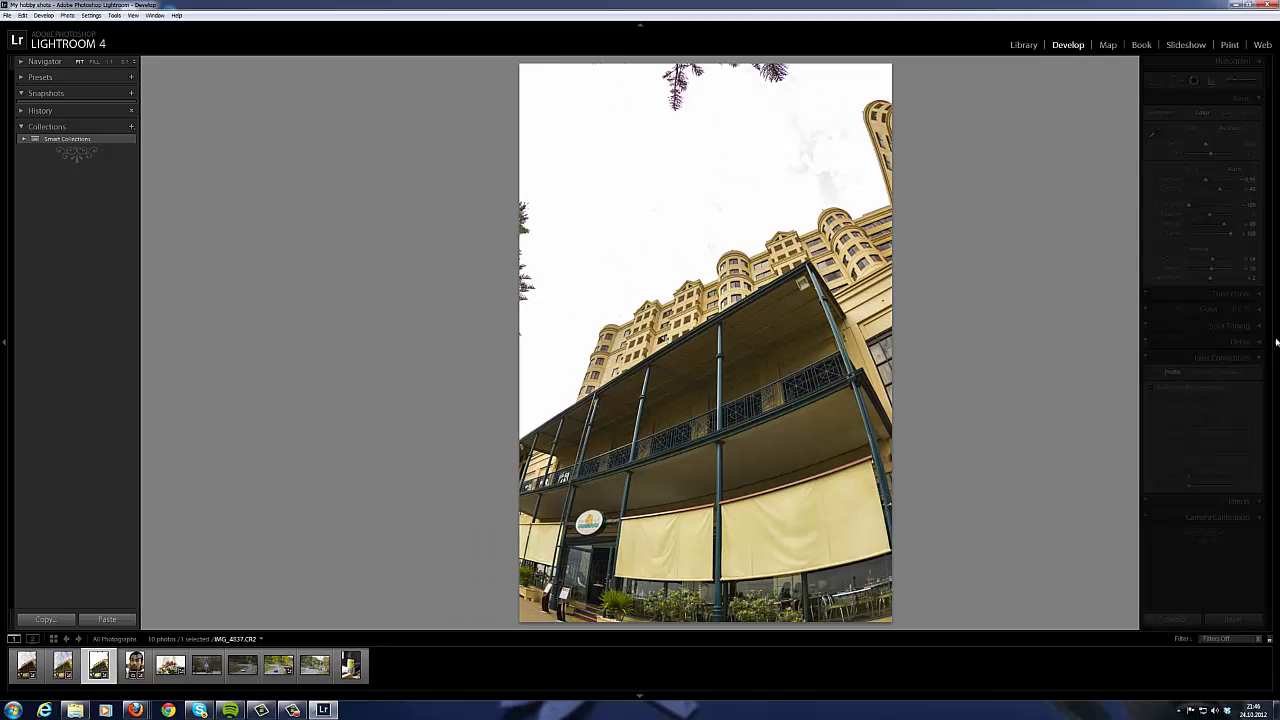
click(1257, 99)
click(1257, 99)
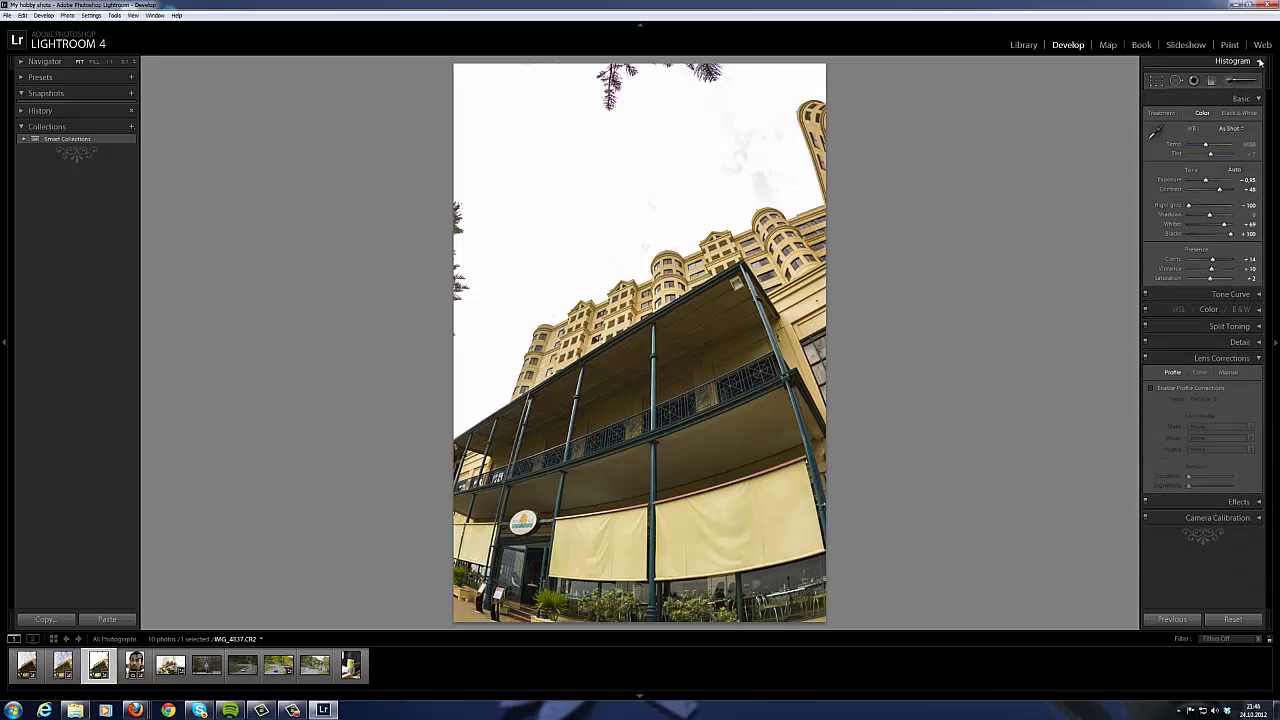
click(1240, 61)
key(j)
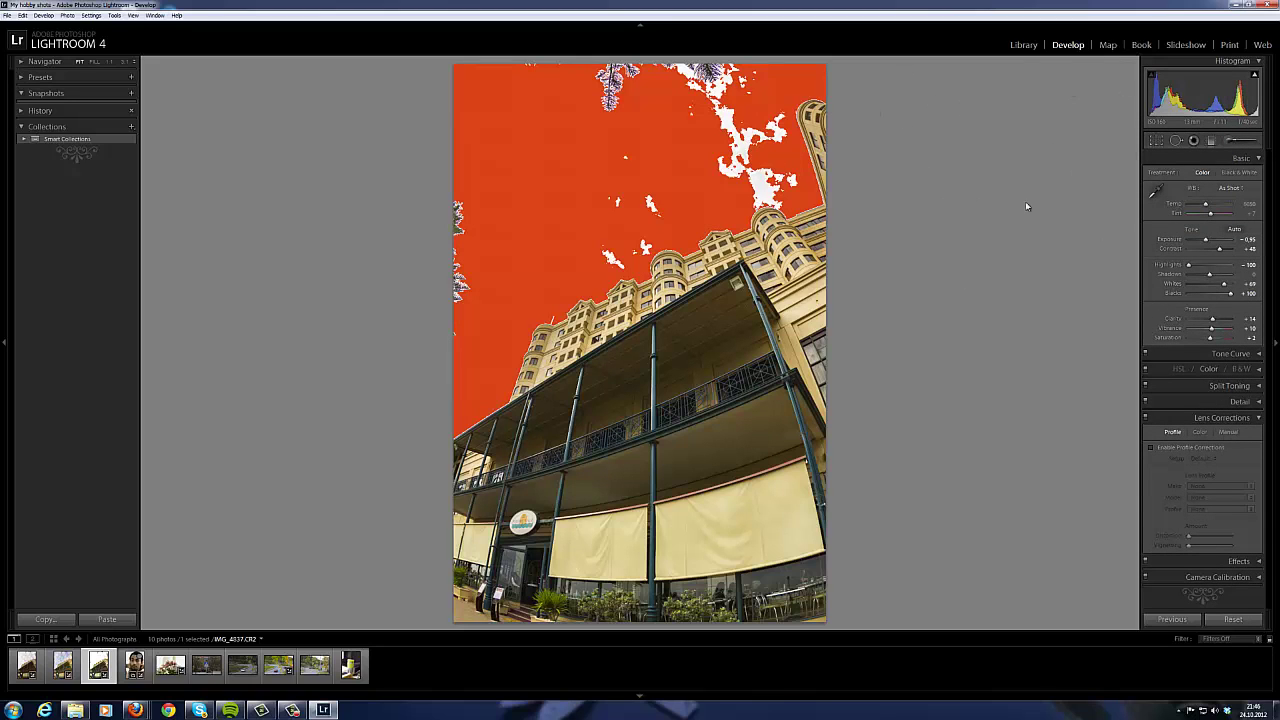
- Rebalance Exposure, Shadows and Whites against clipping, then enable the Tokina lens profile correction
click(1255, 77)
drag(1206, 243, 1192, 243)
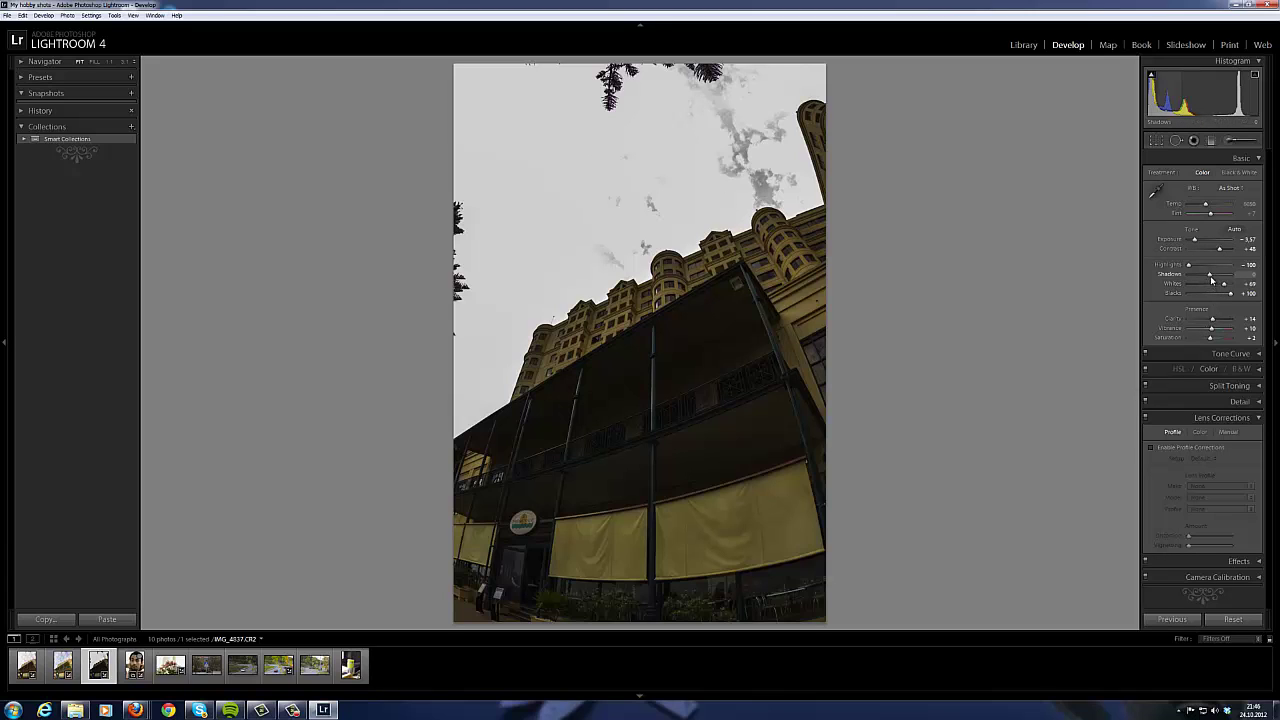
drag(1213, 281, 1218, 279)
drag(1224, 287, 1227, 287)
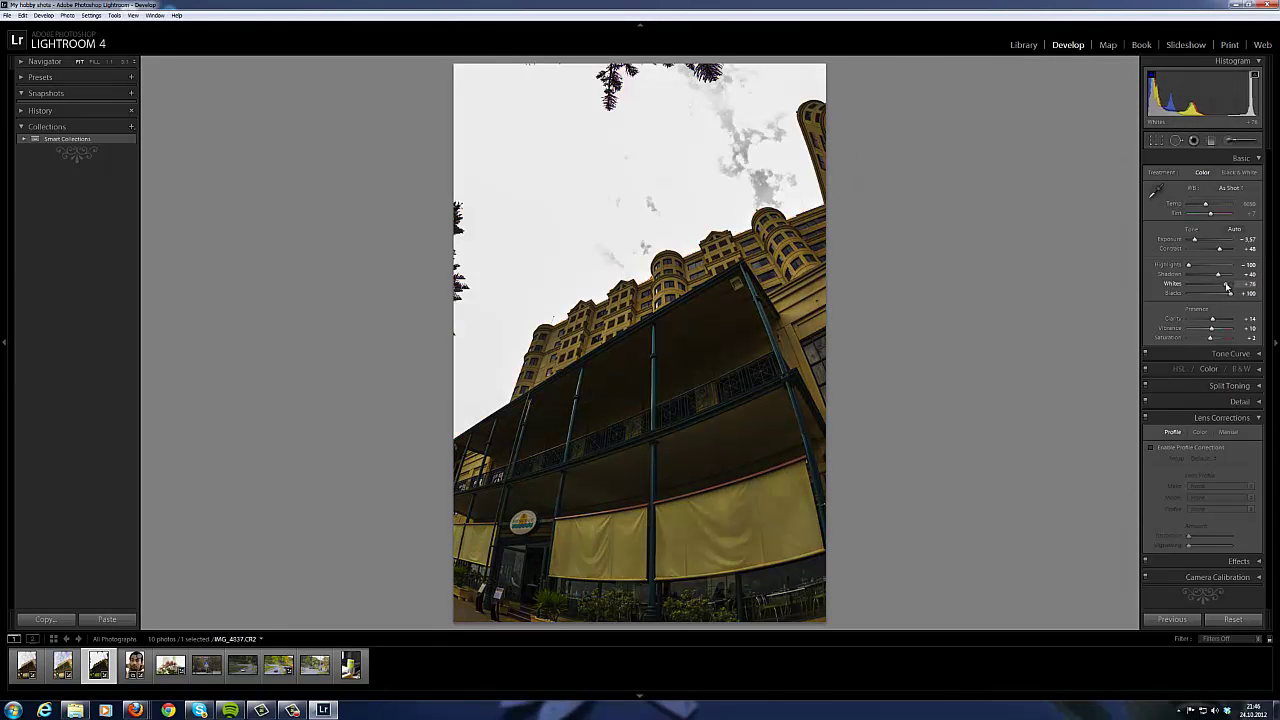
drag(1195, 241, 1200, 242)
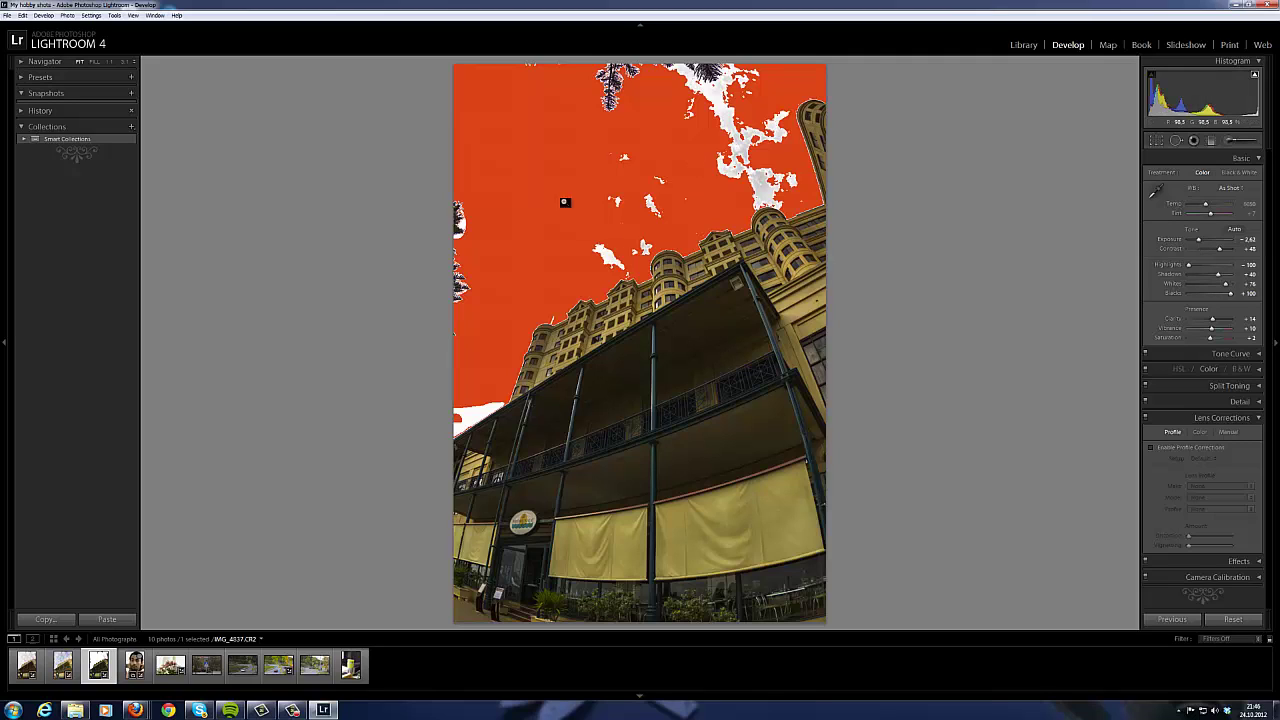
click(1255, 77)
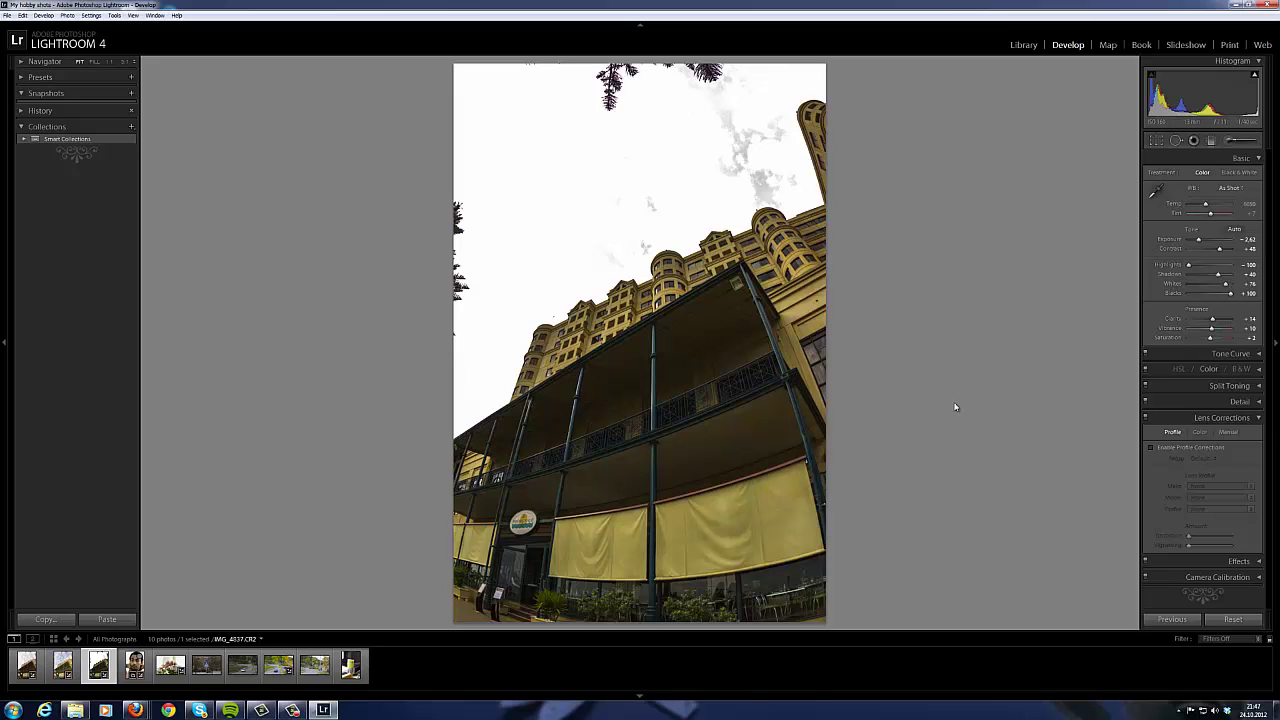
click(1151, 449)
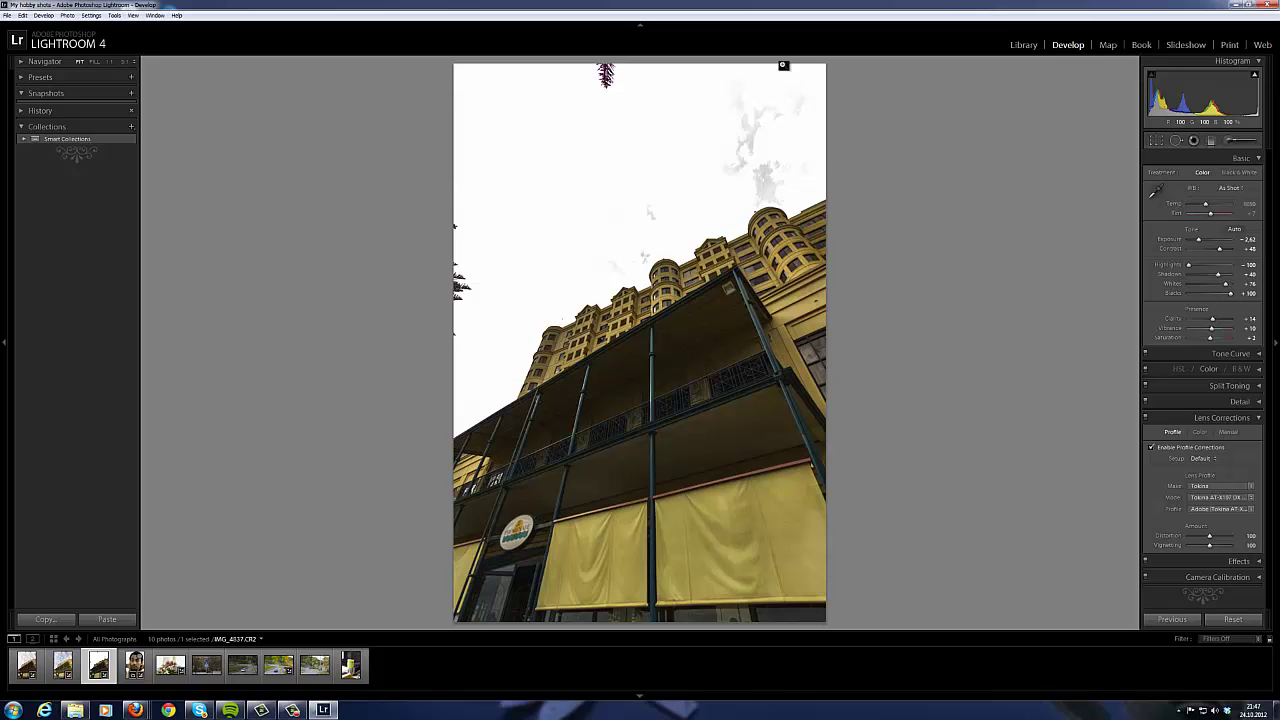
- Compare the photo with and without lens profile correction, leaving the correction off
click(1151, 449)
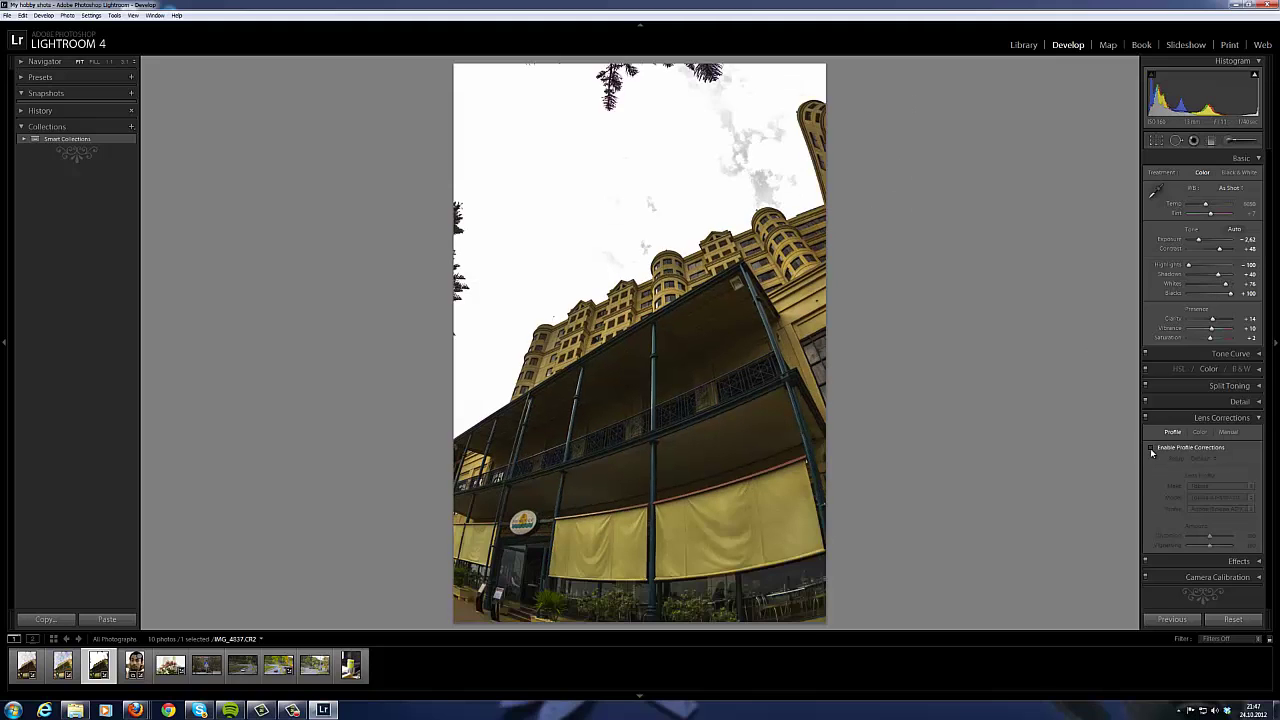
click(1151, 449)
click(1151, 449)
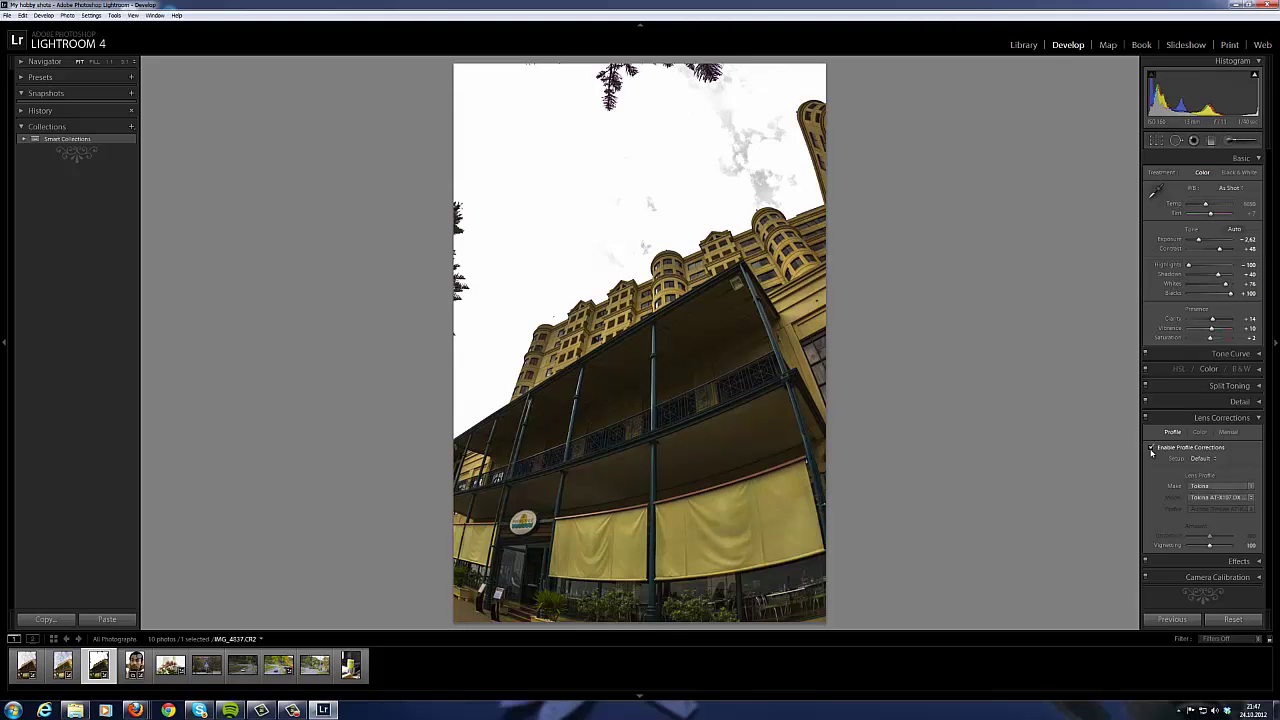
click(1151, 449)
click(1151, 449)
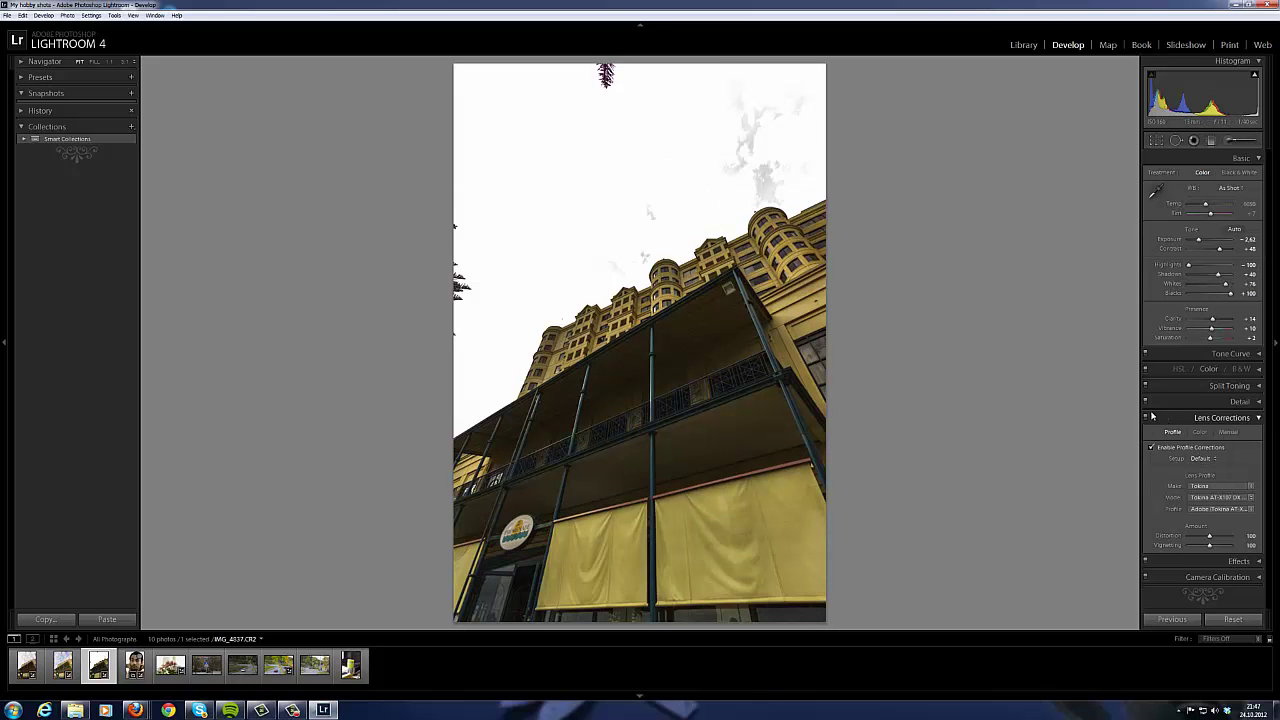
click(1151, 447)
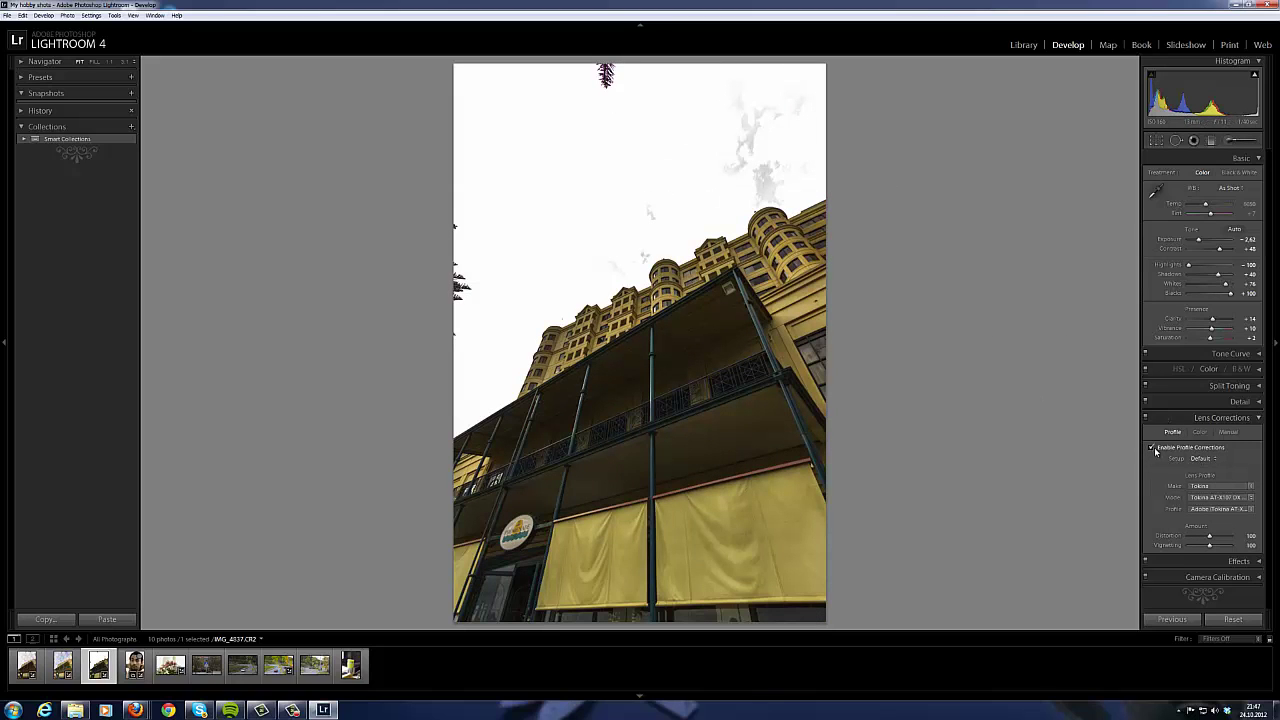
click(1158, 141)
- Pull the building photo's crop slightly inward from the top-left corner and close the crop tool
drag(454, 64, 460, 78)
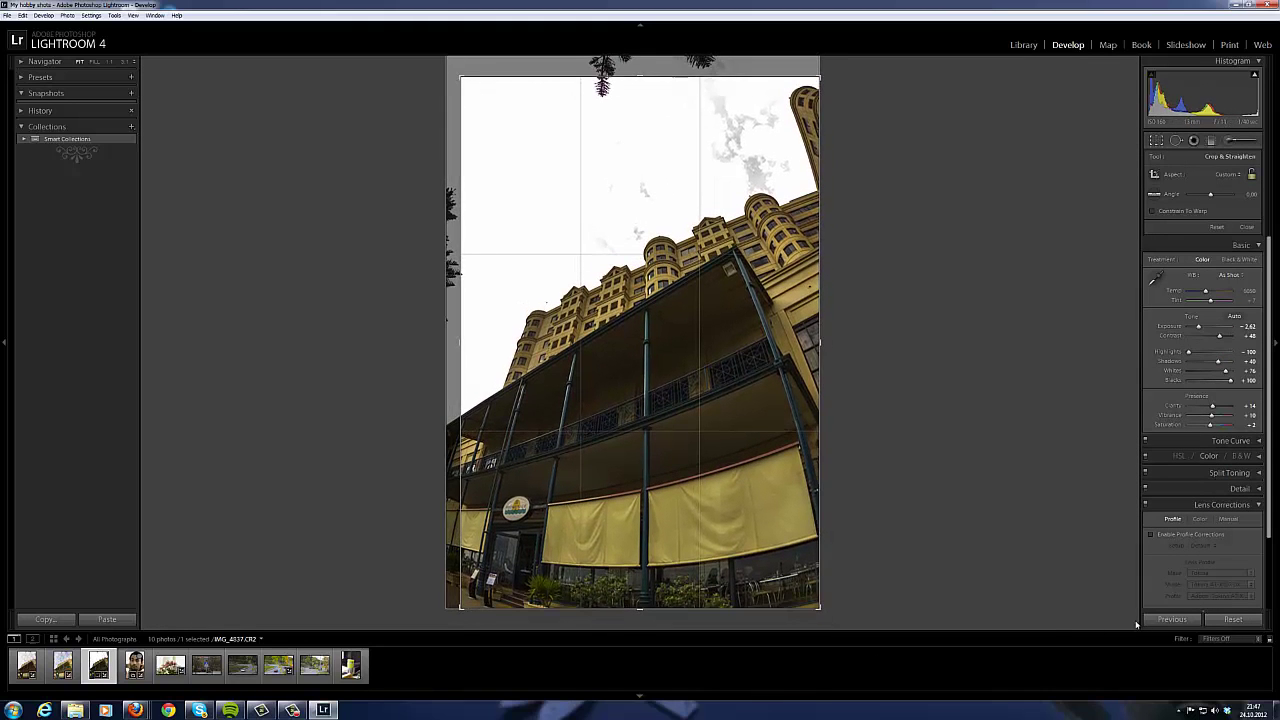
click(832, 470)
click(1002, 527)
click(1156, 141)
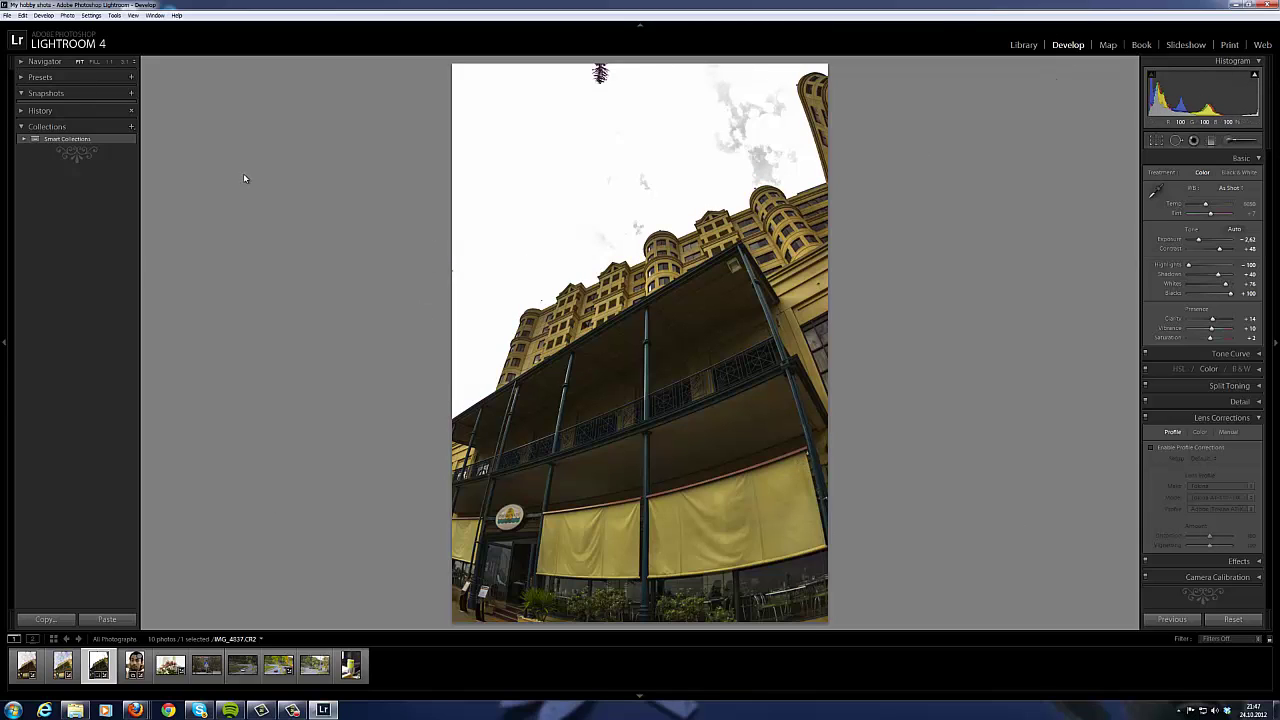
- Check sky clipping, raise the third photo's Exposure to -1.67, then view IMG_4336.CR2 Before/After
click(1255, 74)
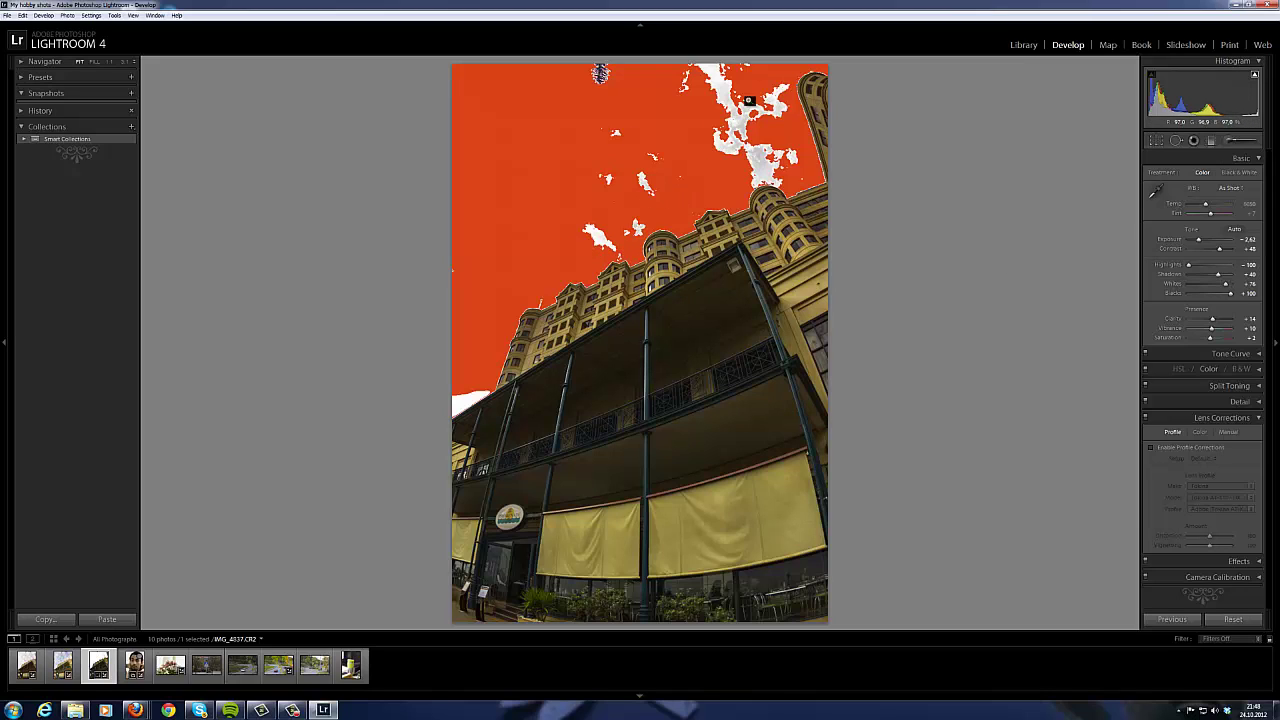
click(1255, 80)
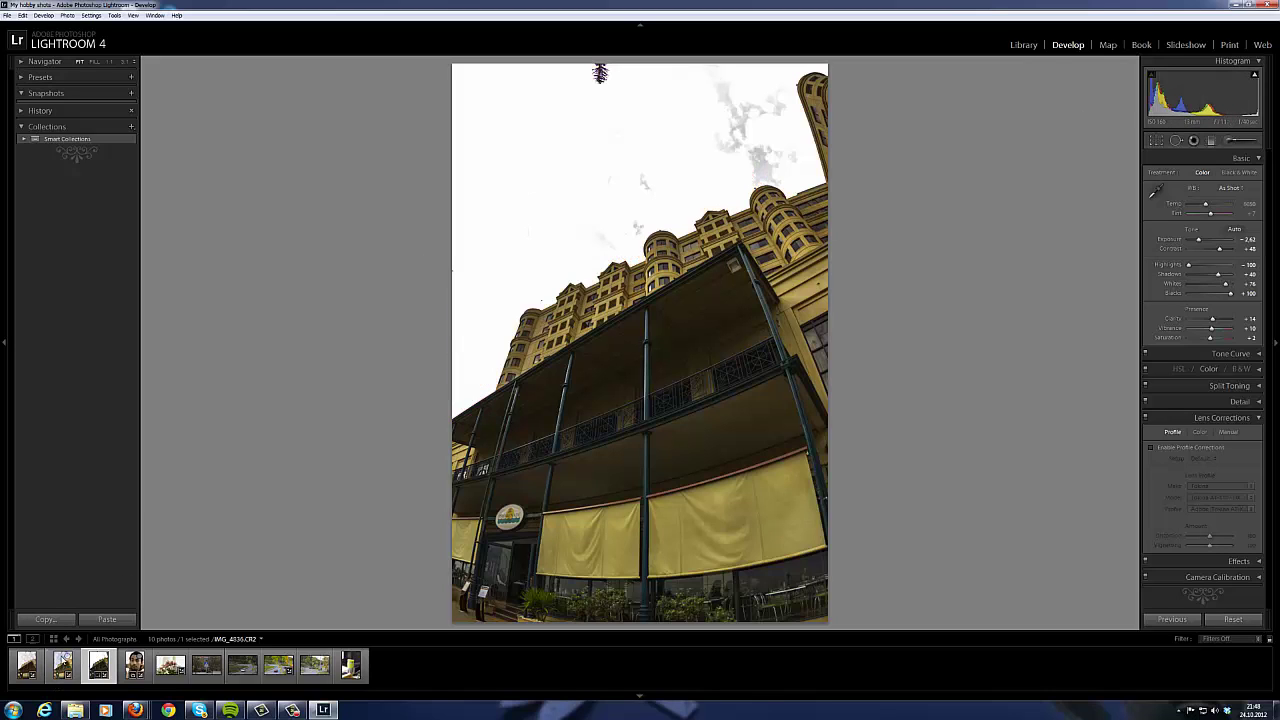
click(60, 667)
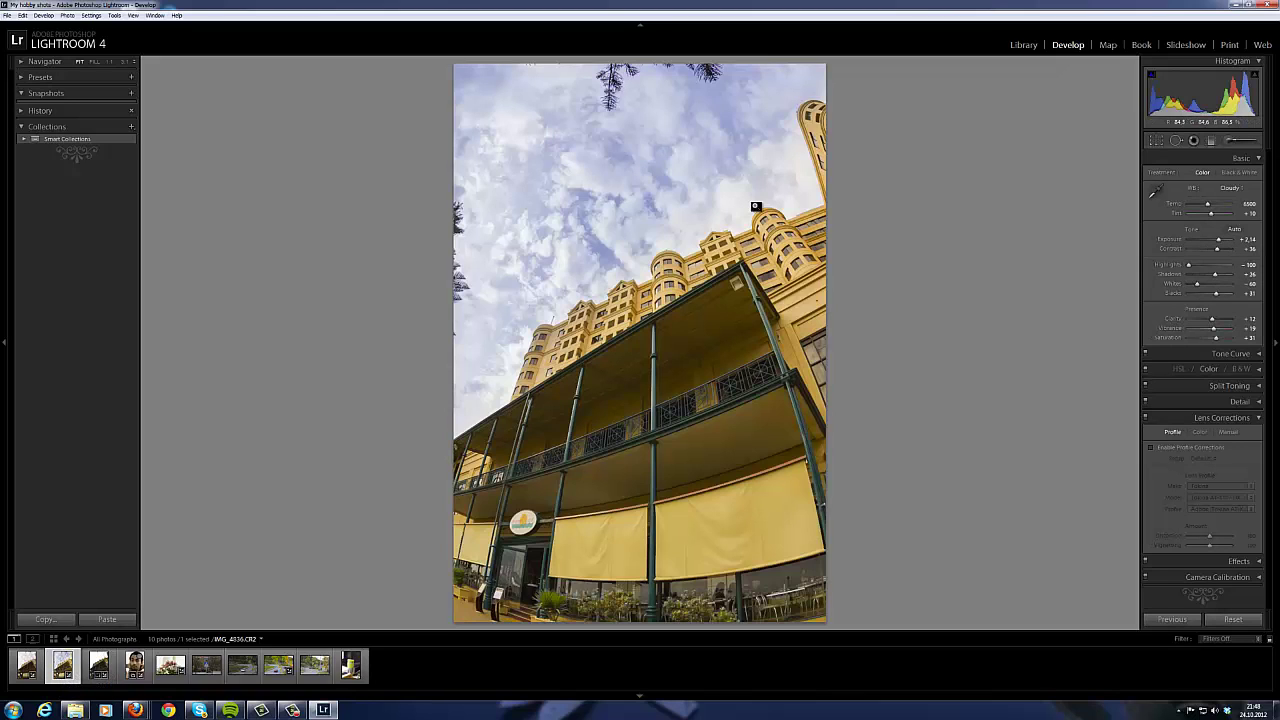
click(98, 667)
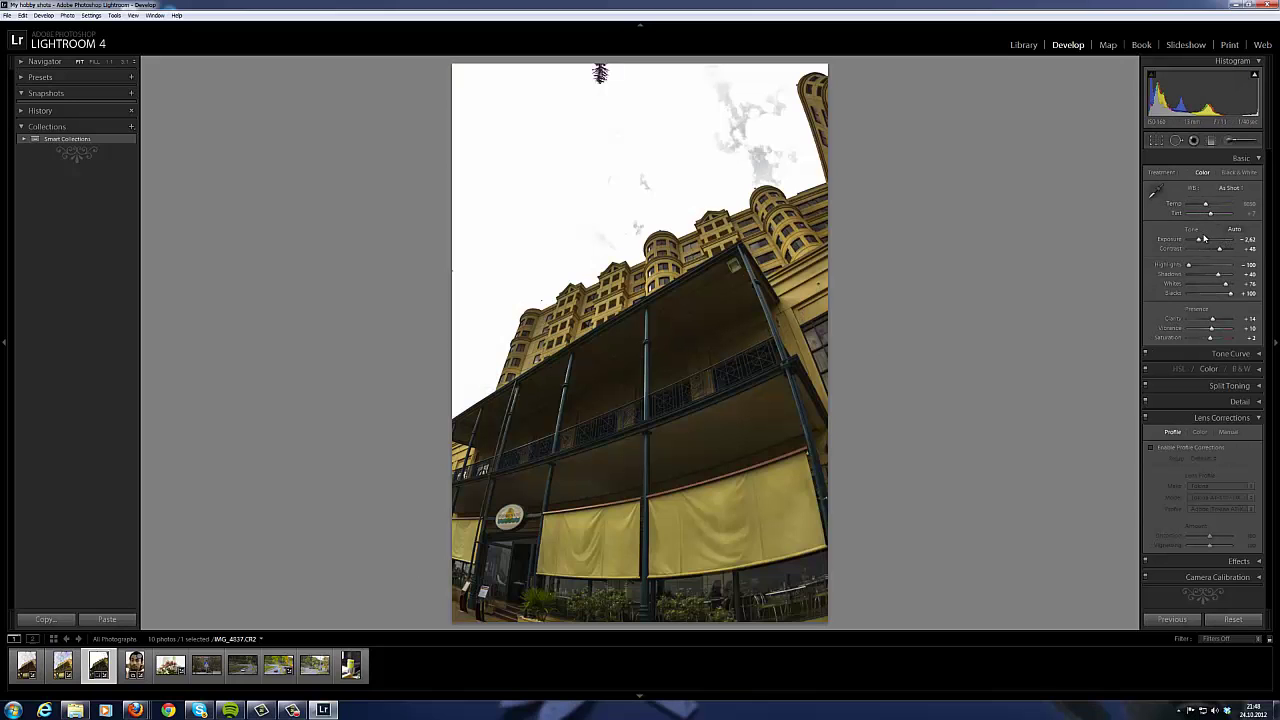
drag(1204, 238, 1205, 242)
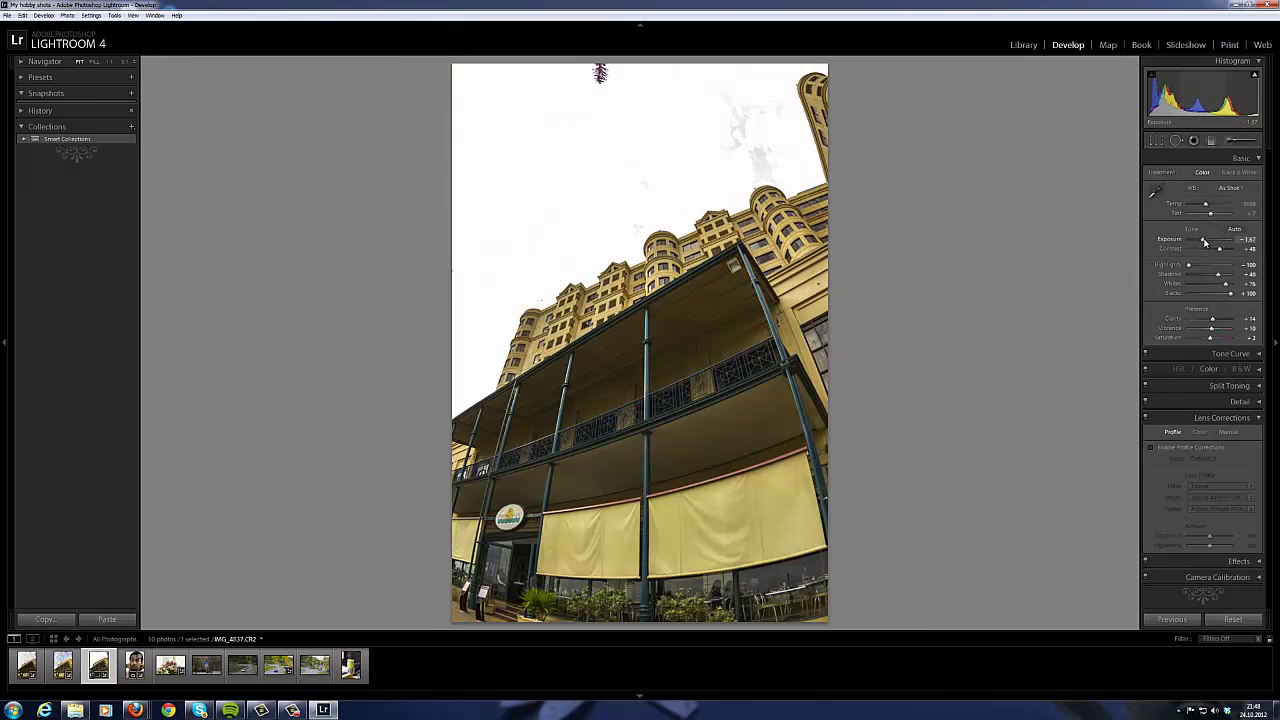
click(66, 670)
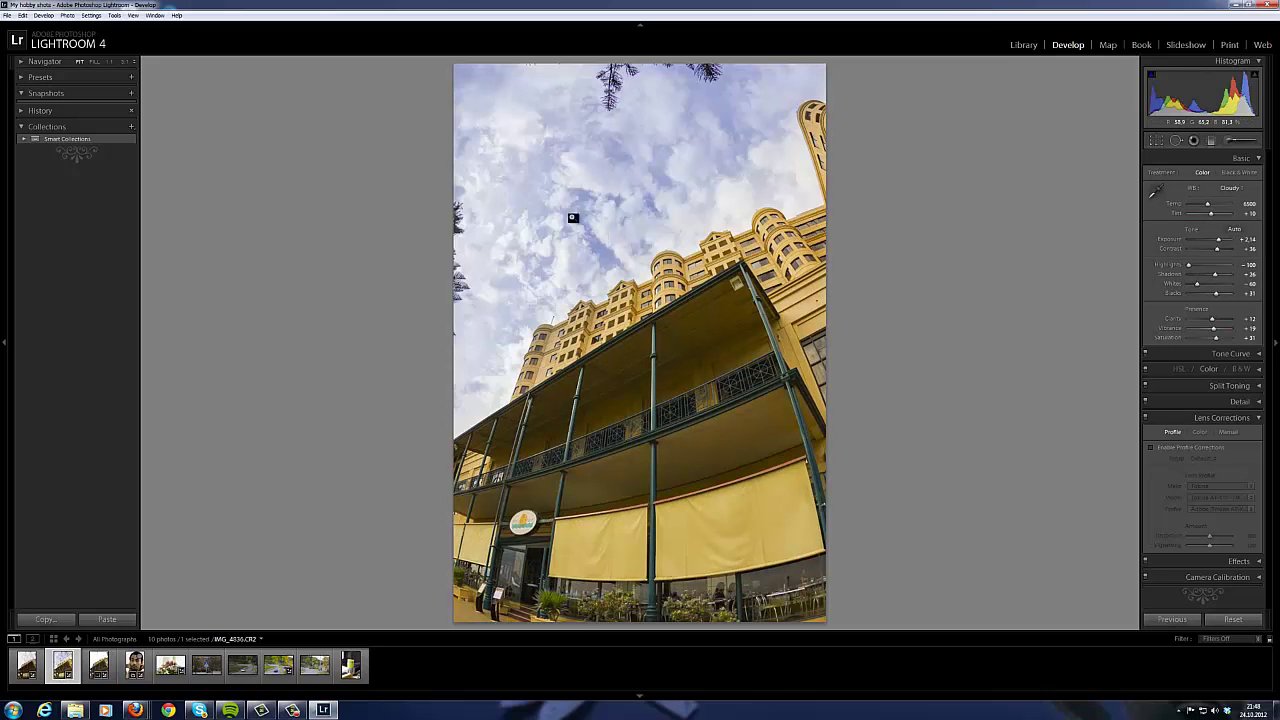
key(y)
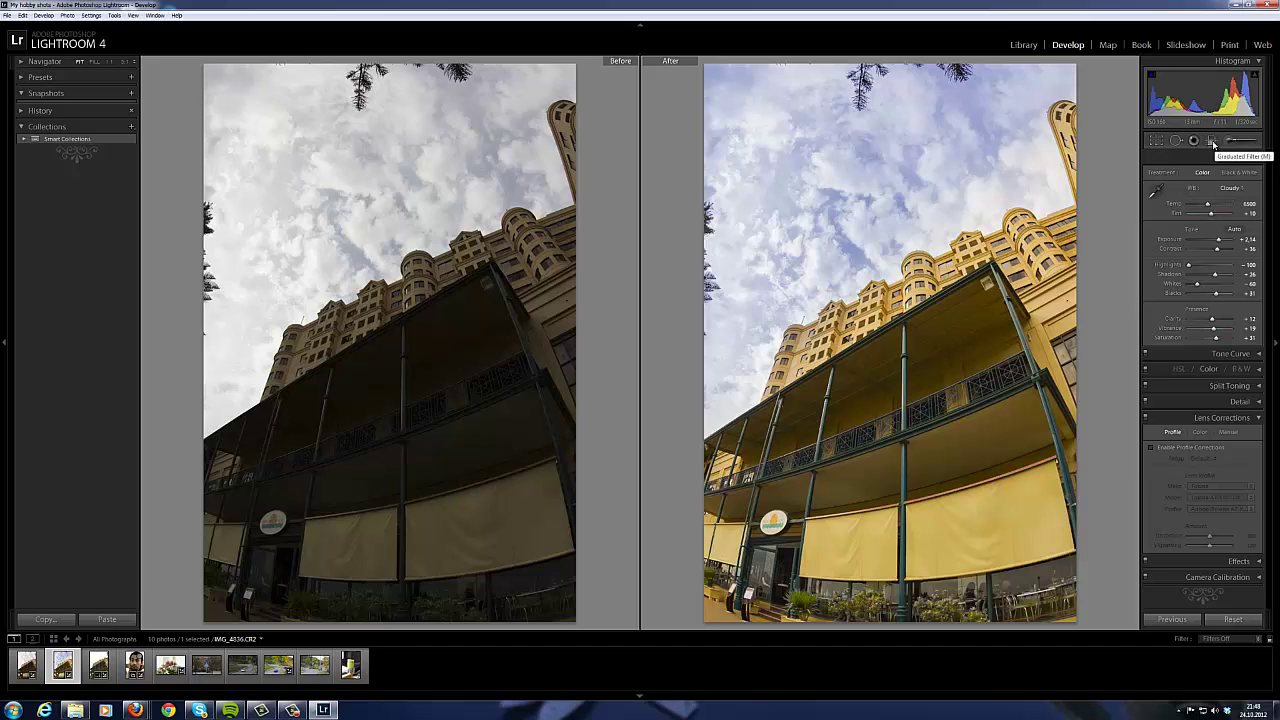
- Reselect the sky's Temp −31 adjustment brush pin on IMG_4336.CR2, then exit Before/After view
click(1217, 145)
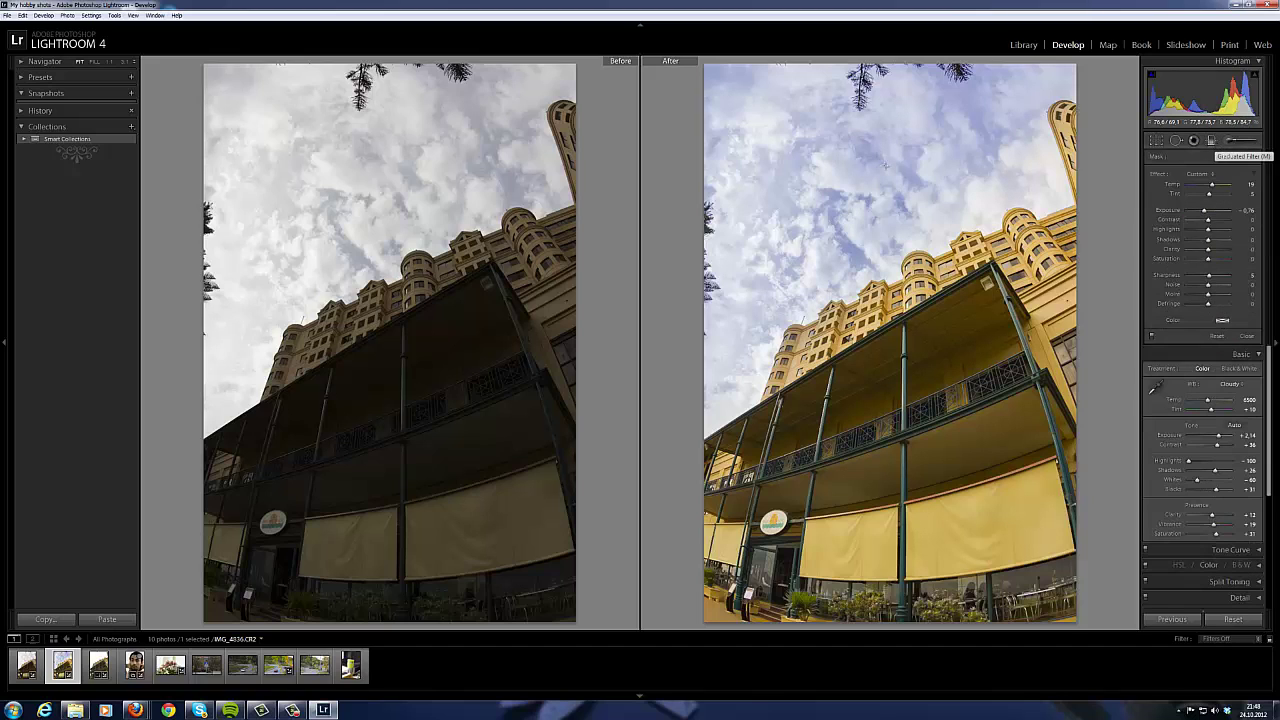
click(1229, 145)
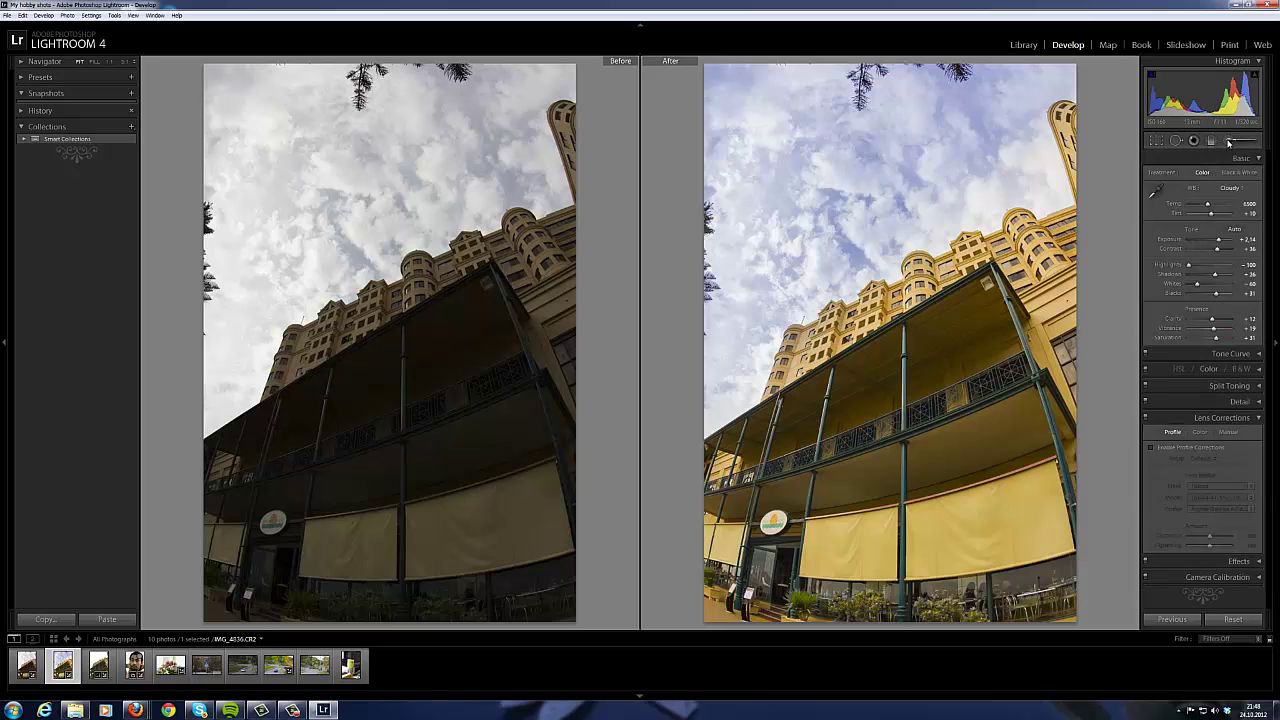
click(1215, 143)
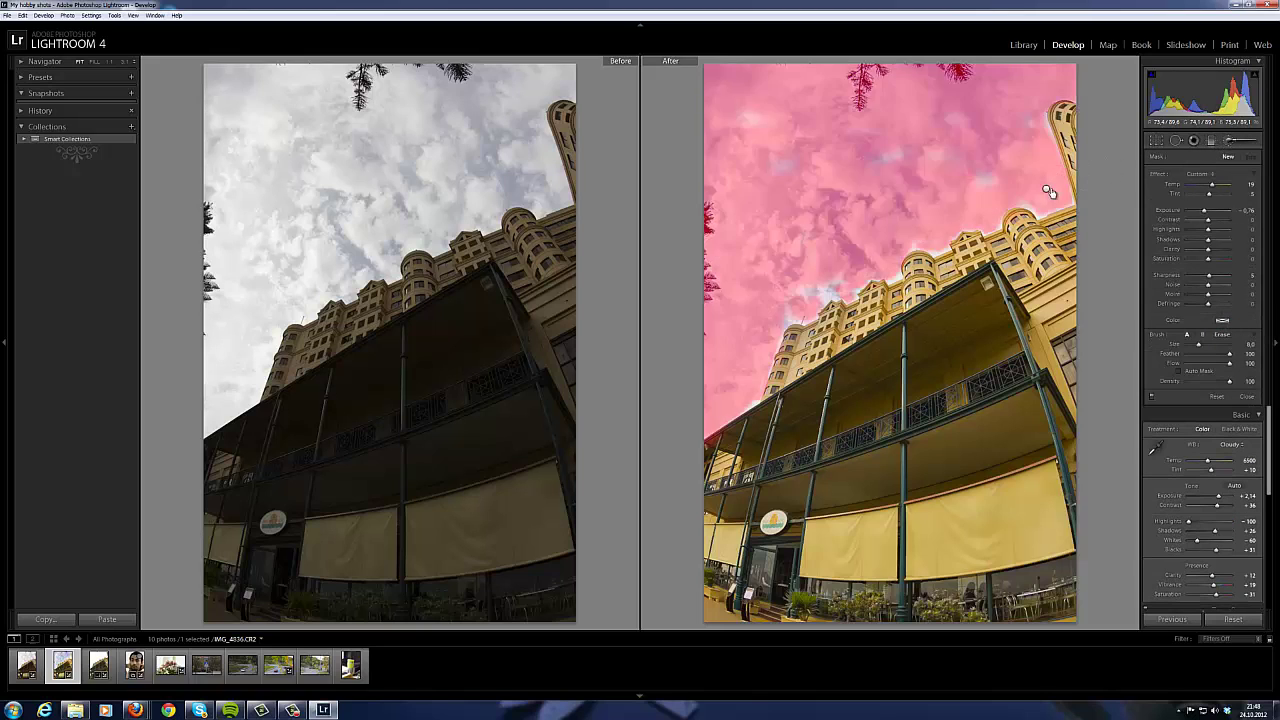
click(1046, 188)
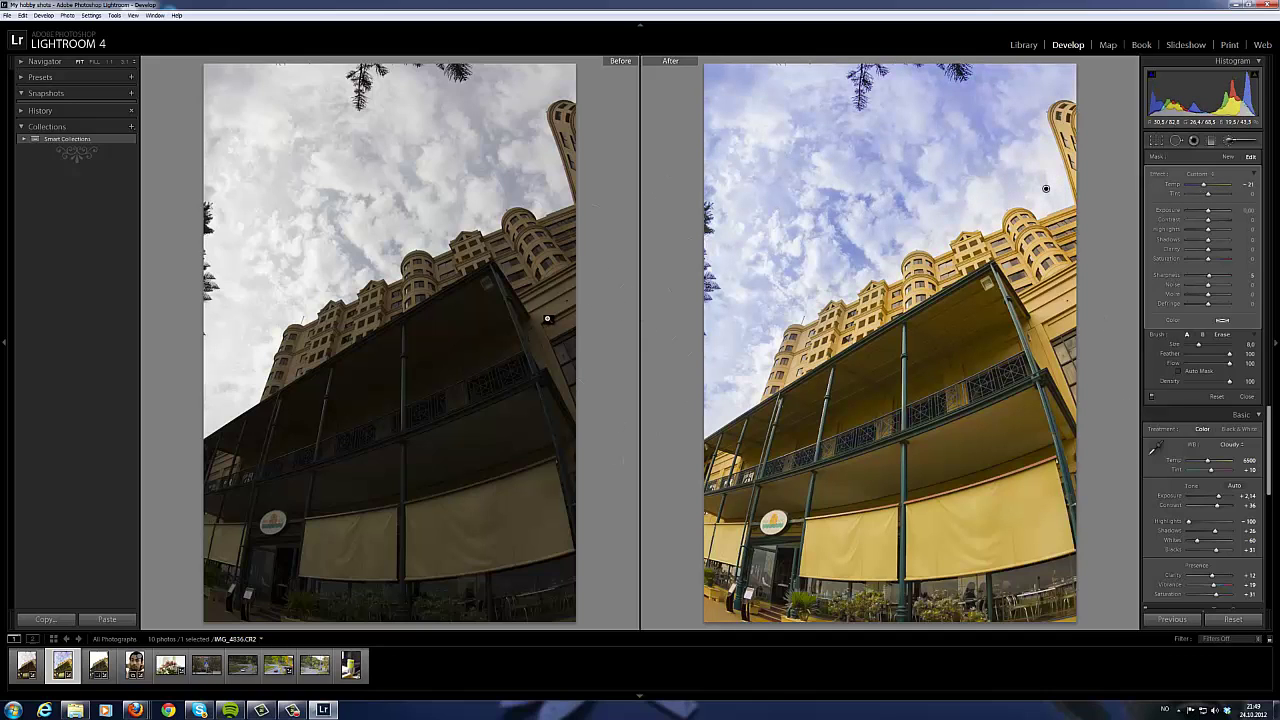
key(y)
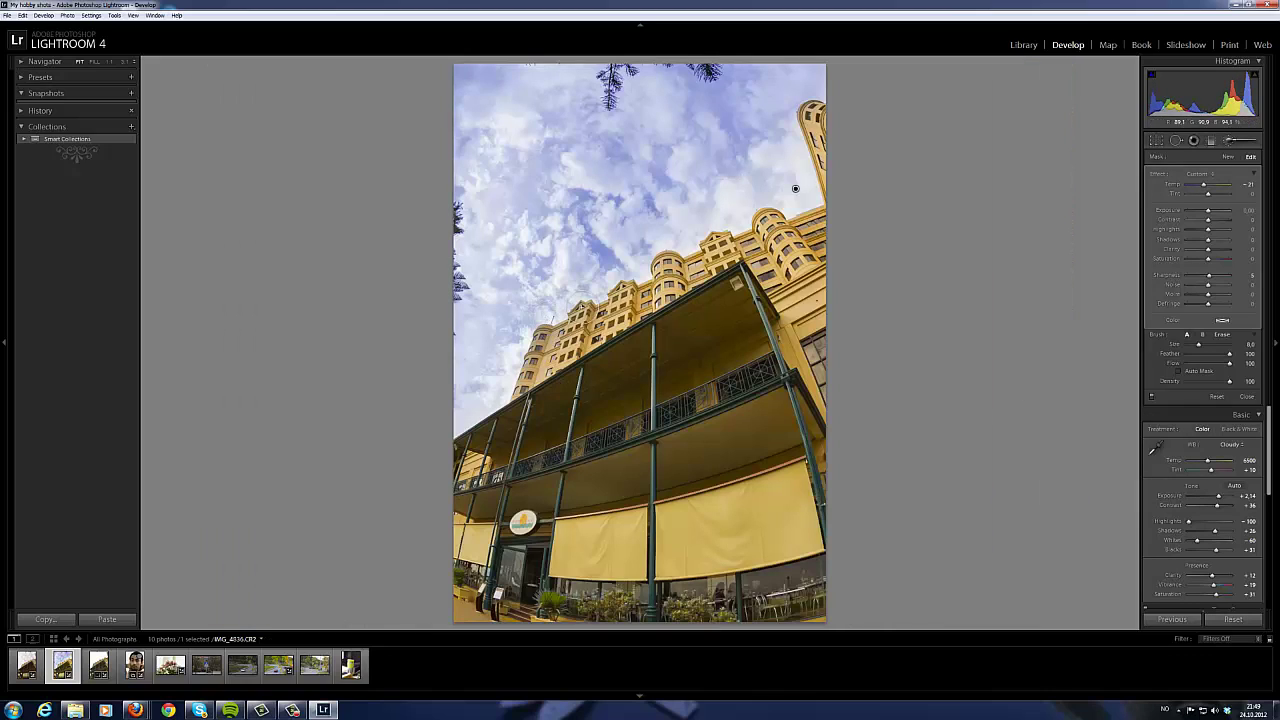
- Close the brush panel and zoom in on the tower and balcony ceilings, then back to Fit
click(1228, 145)
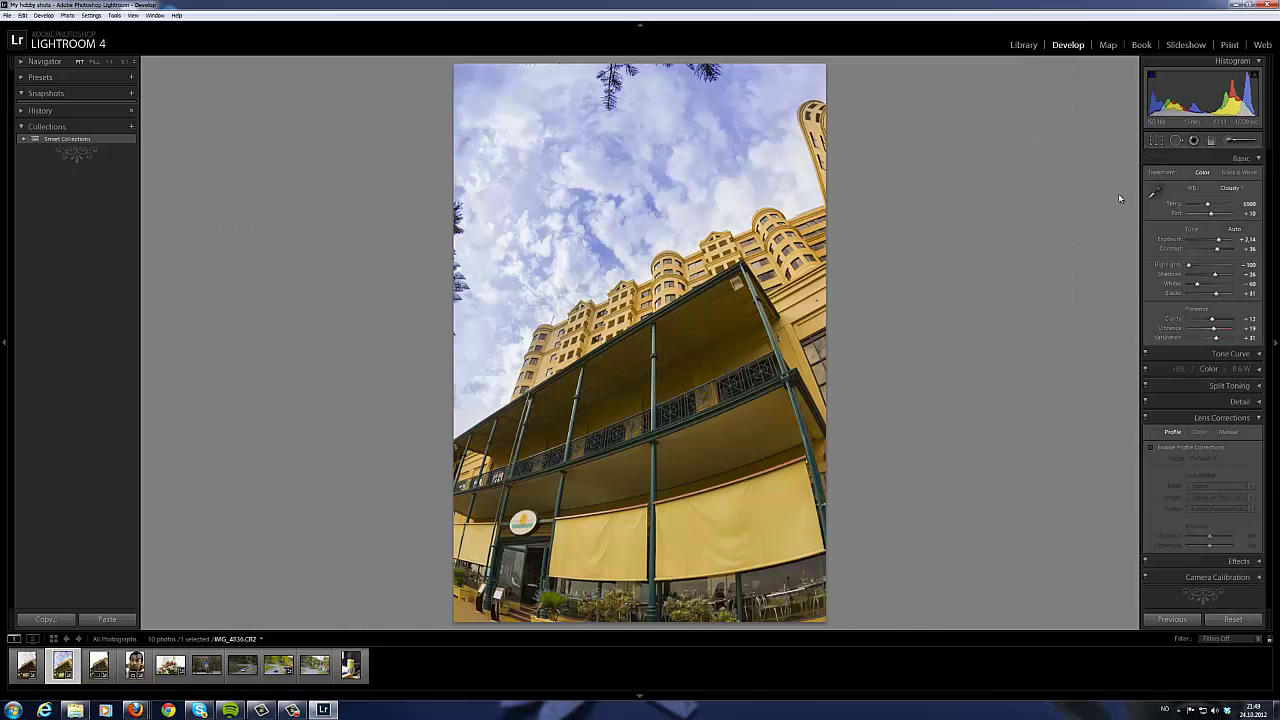
click(533, 316)
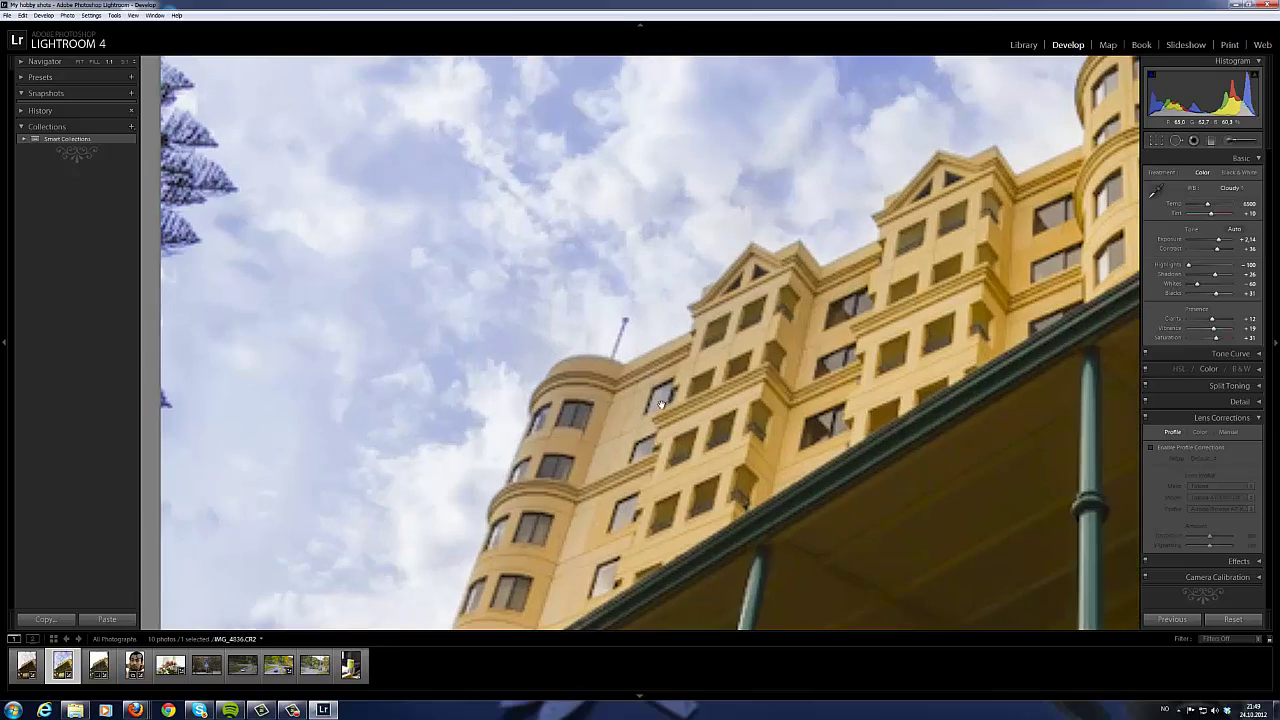
click(889, 519)
click(720, 339)
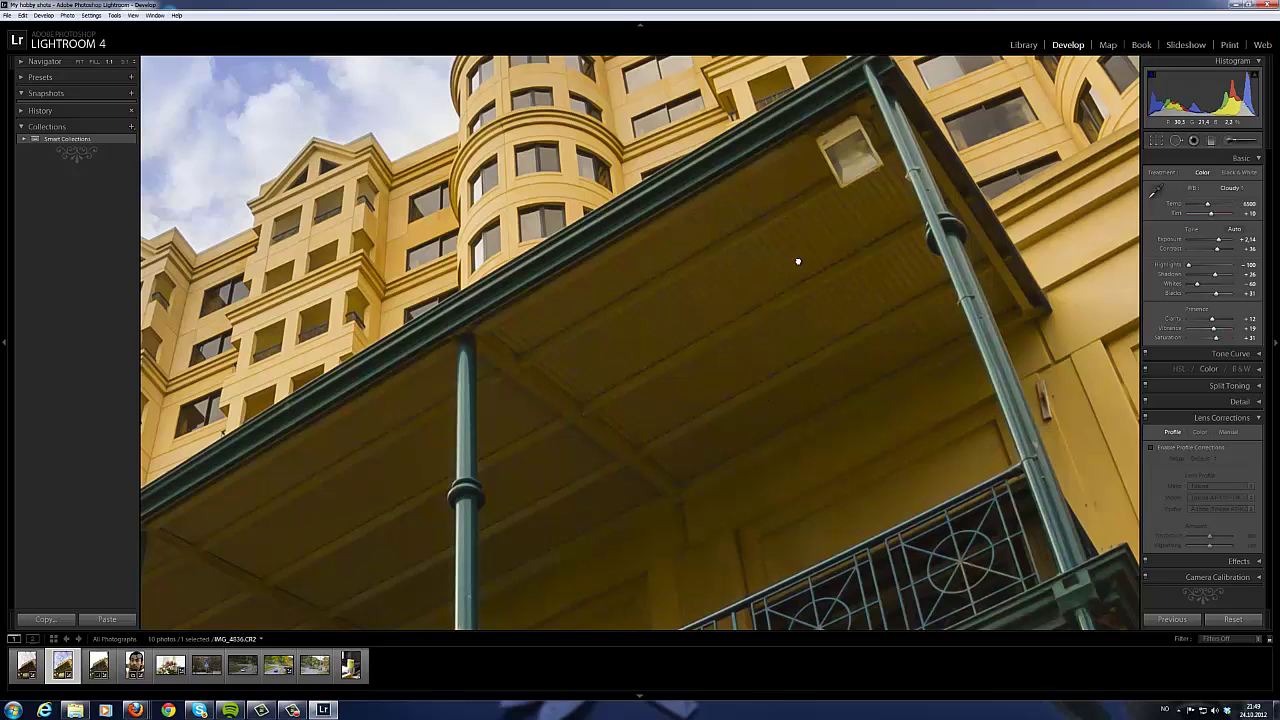
click(831, 279)
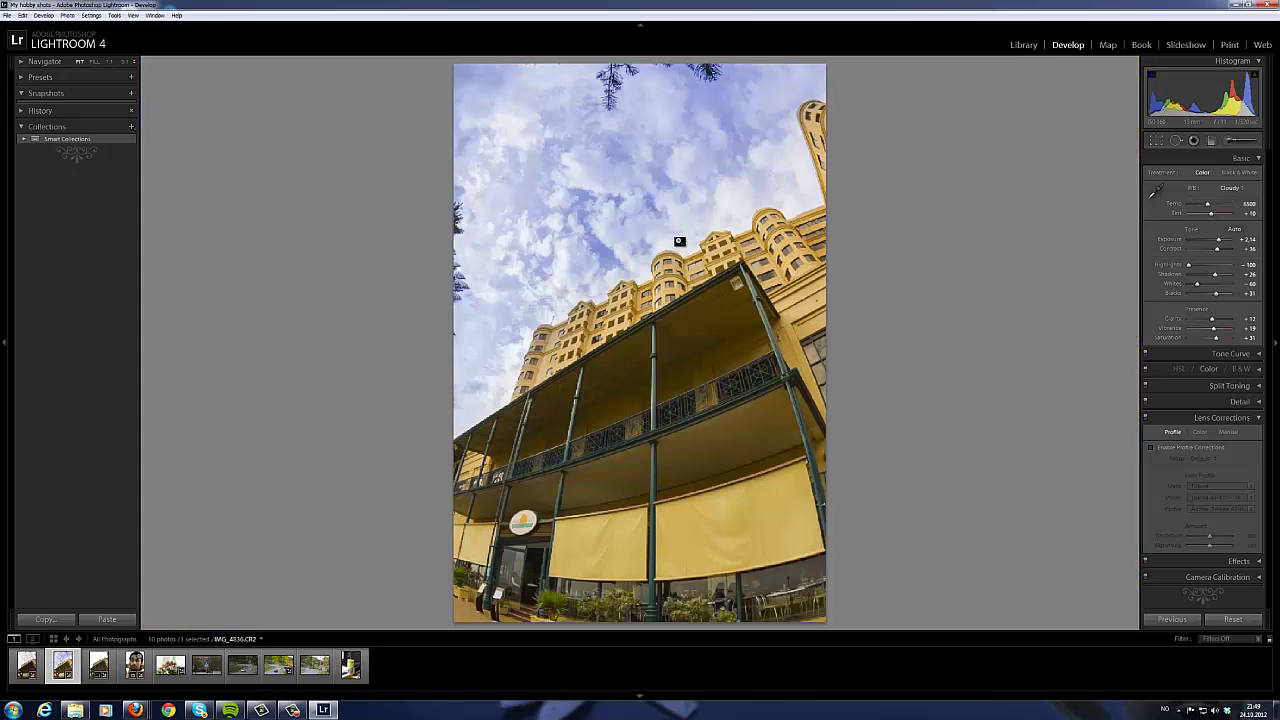
click(699, 316)
click(724, 326)
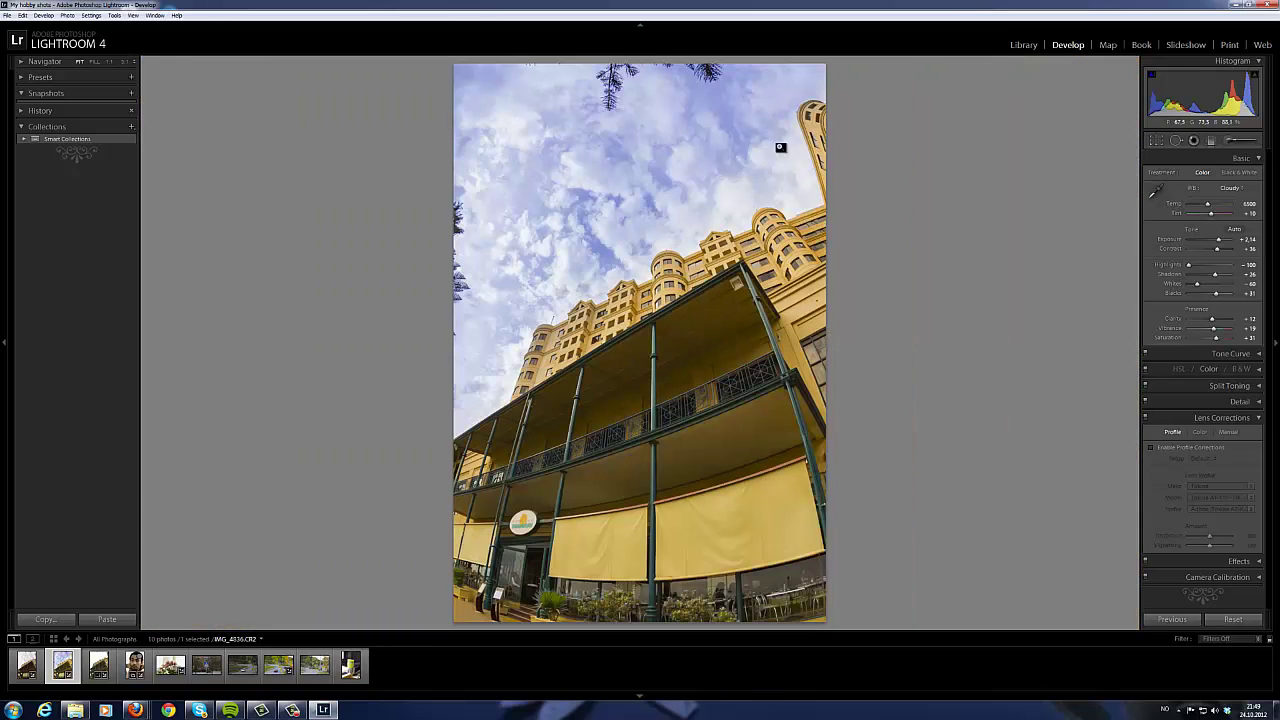
- Compare the first photo's Before/After, undo the stray red label, show its original, then reselect the blue-sky photo
click(27, 667)
key(y)
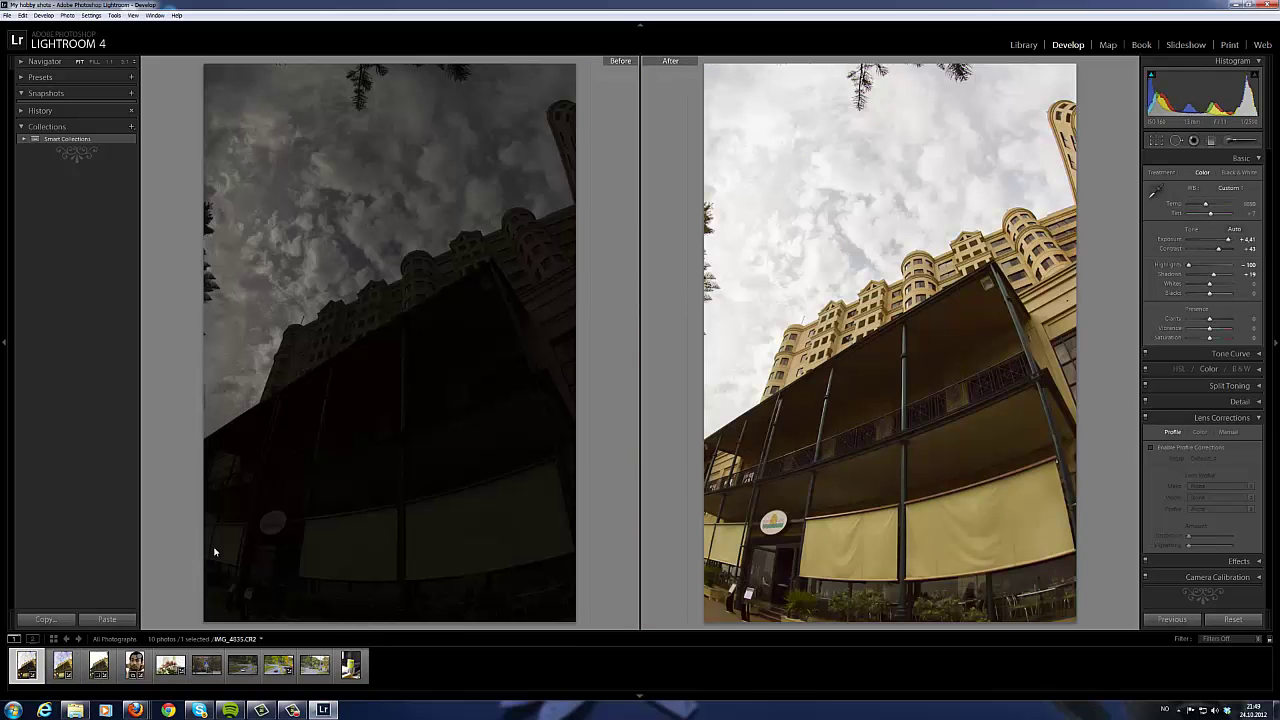
key(6)
key(y)
key(6)
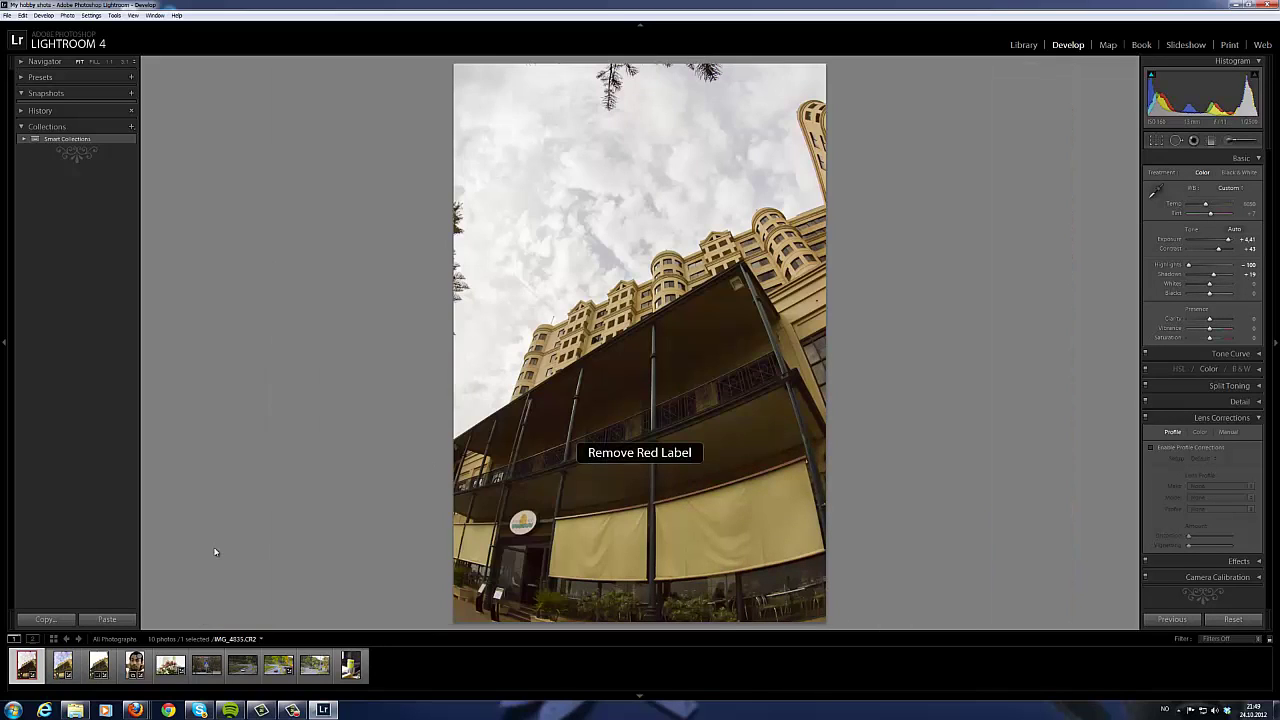
key(backslash)
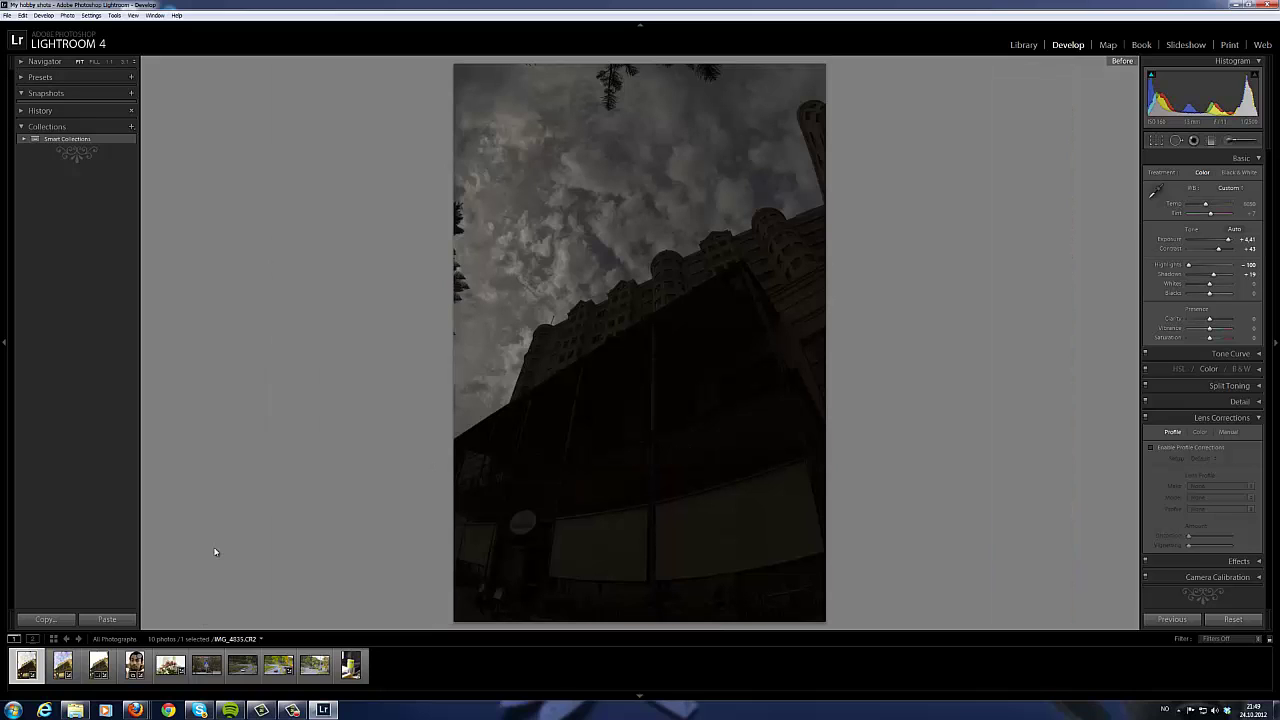
click(62, 665)
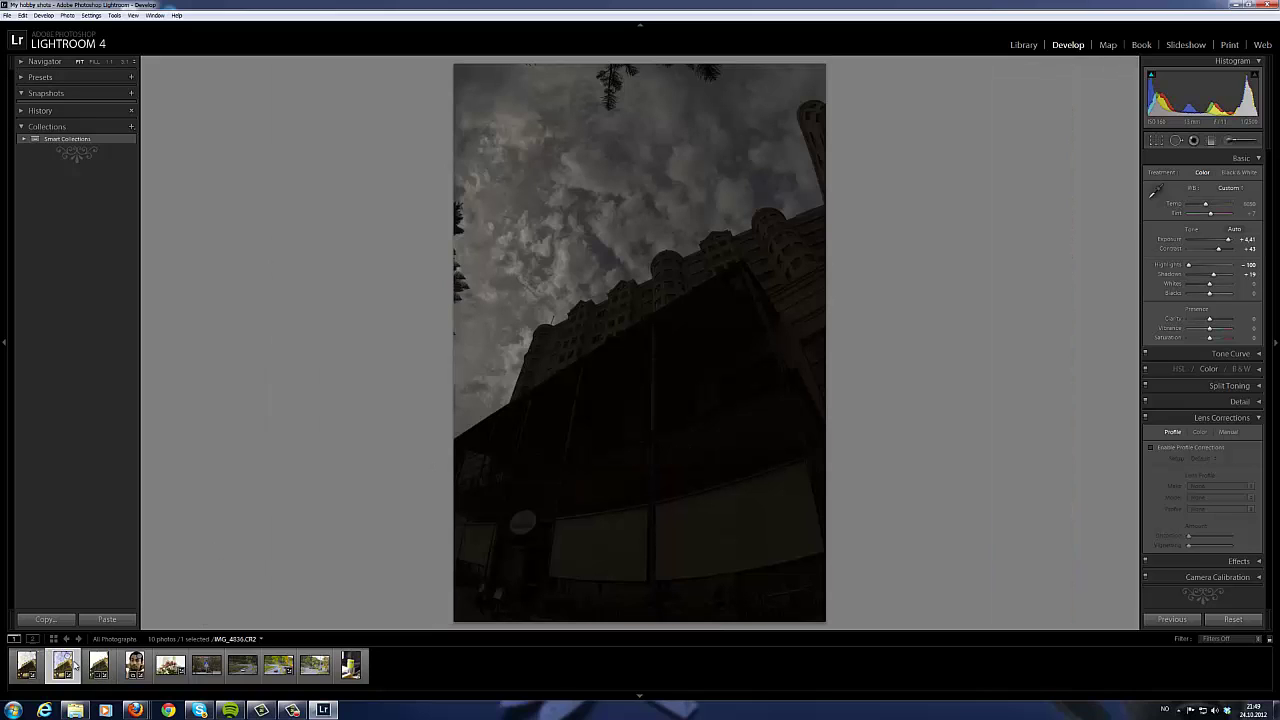